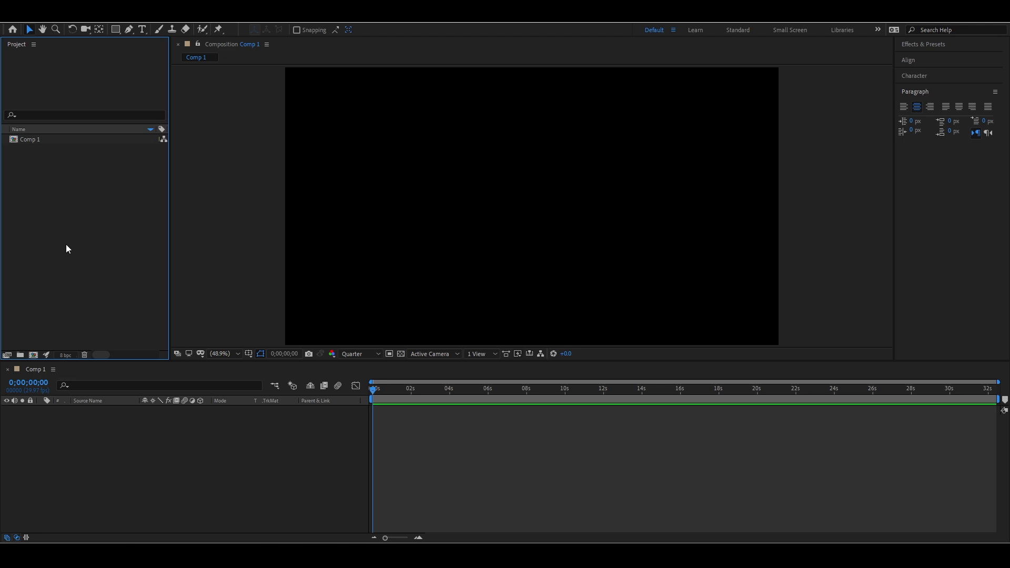
# Step: Look over the Google Images globe and heart results and the transparent colour filter for an Earth vector PNG
pyautogui.doubleClick(67, 248)
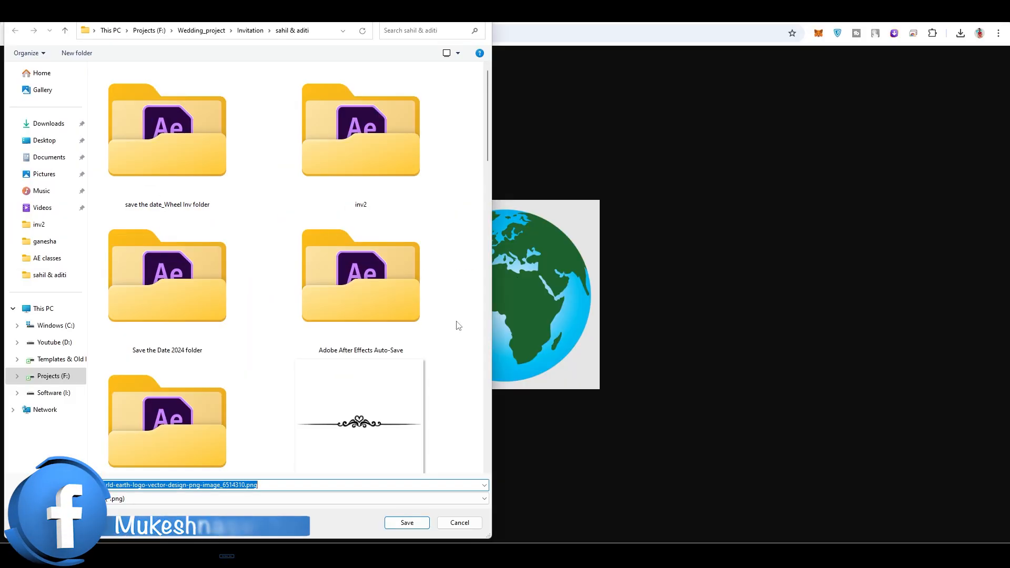
pyautogui.click(460, 523)
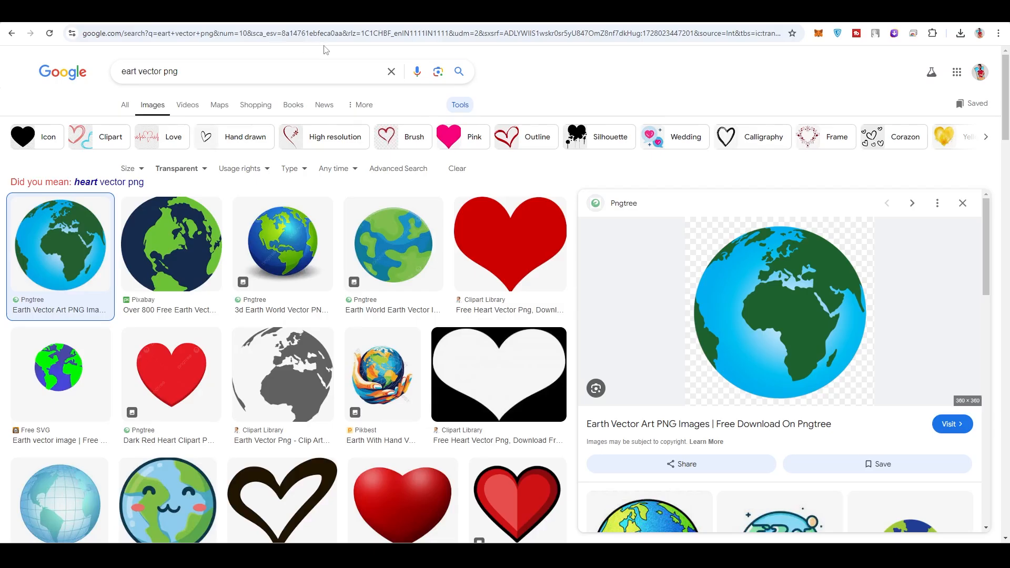
pyautogui.click(284, 280)
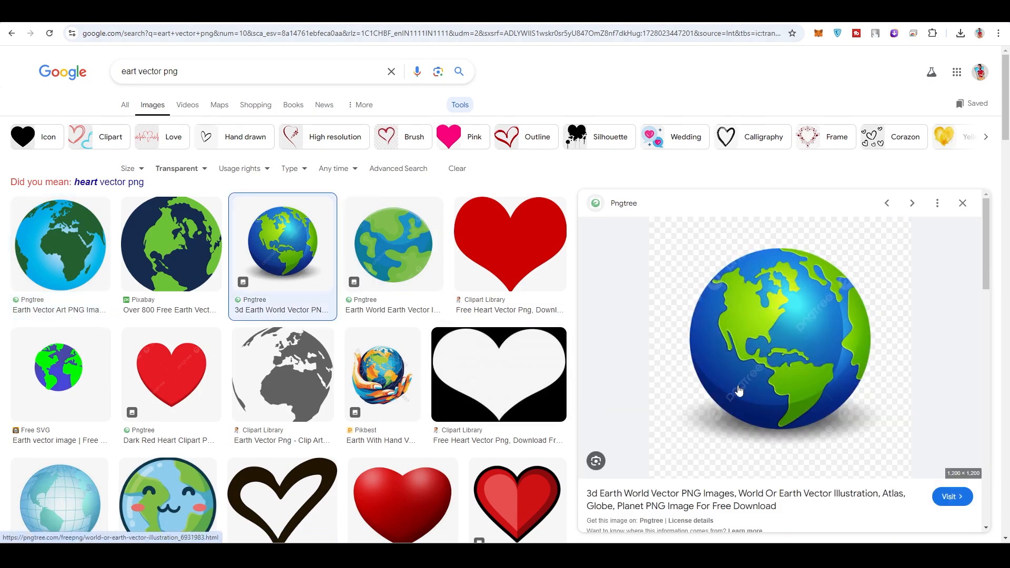
pyautogui.click(378, 250)
pyautogui.click(477, 270)
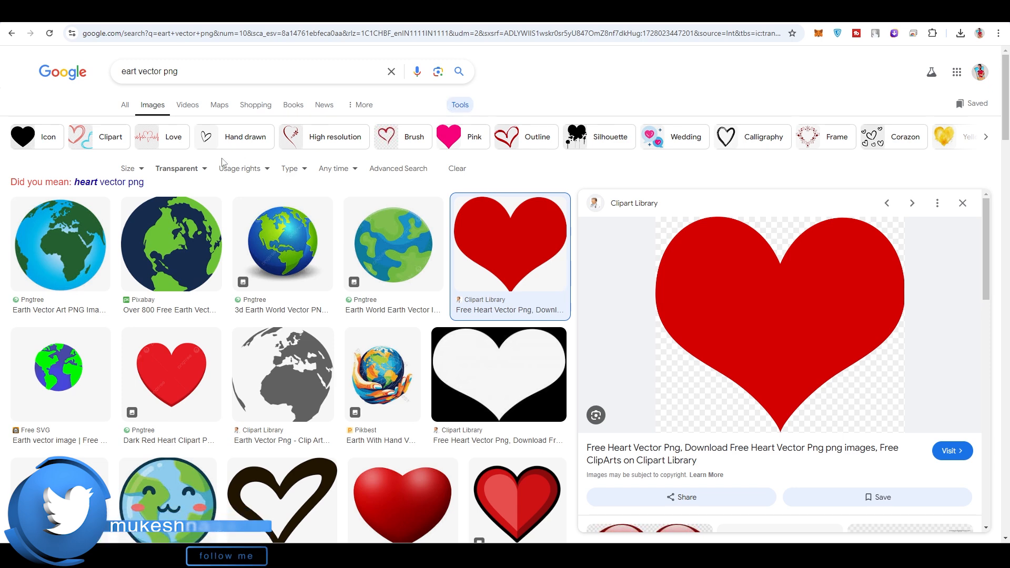
pyautogui.click(179, 168)
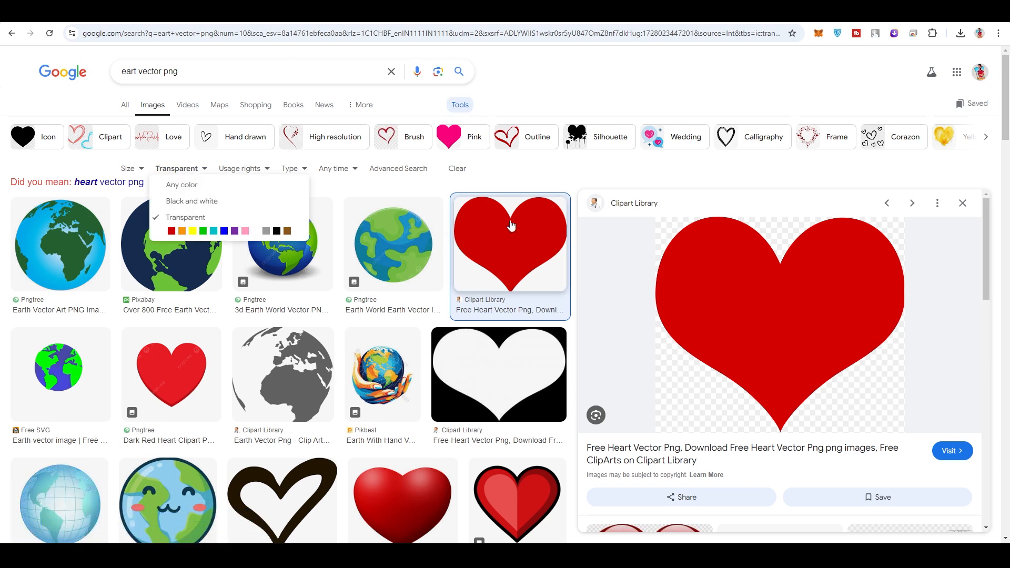
pyautogui.moveTo(540, 95); pyautogui.dragTo(549, 125)
pyautogui.press('Left')
pyautogui.press('Left')
pyautogui.press('Left')
pyautogui.press('Left')
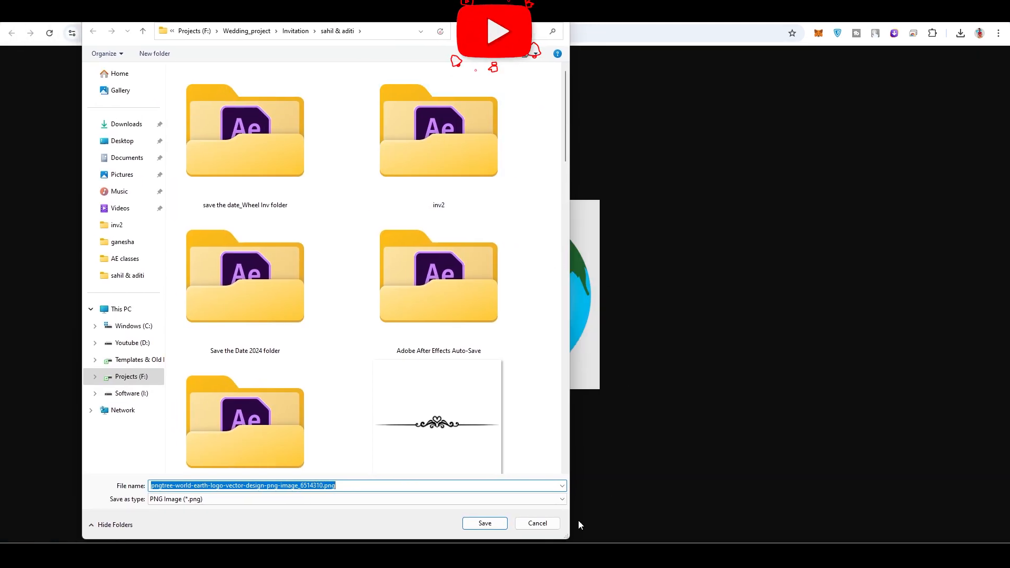
# Step: Import the Earth image pngtree-world-earth-logo-vector-design-png-image_6514310.png into the project and add it to Comp 1 as a layer
pyautogui.moveTo(569, 537); pyautogui.dragTo(571, 468)
pyautogui.moveTo(473, 14); pyautogui.dragTo(331, 17)
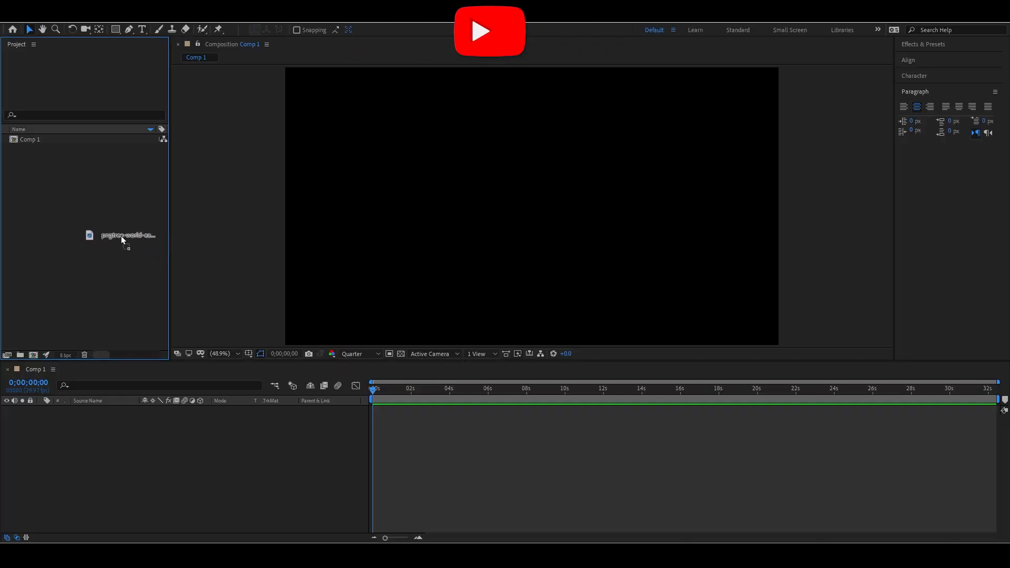
pyautogui.moveTo(121, 236); pyautogui.dragTo(131, 259)
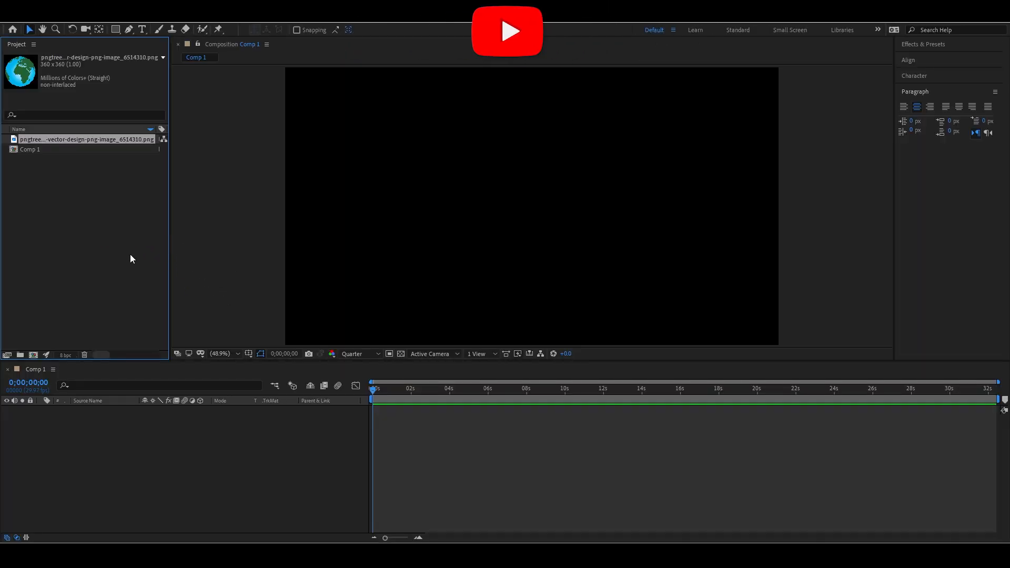
pyautogui.moveTo(65, 140); pyautogui.dragTo(157, 456)
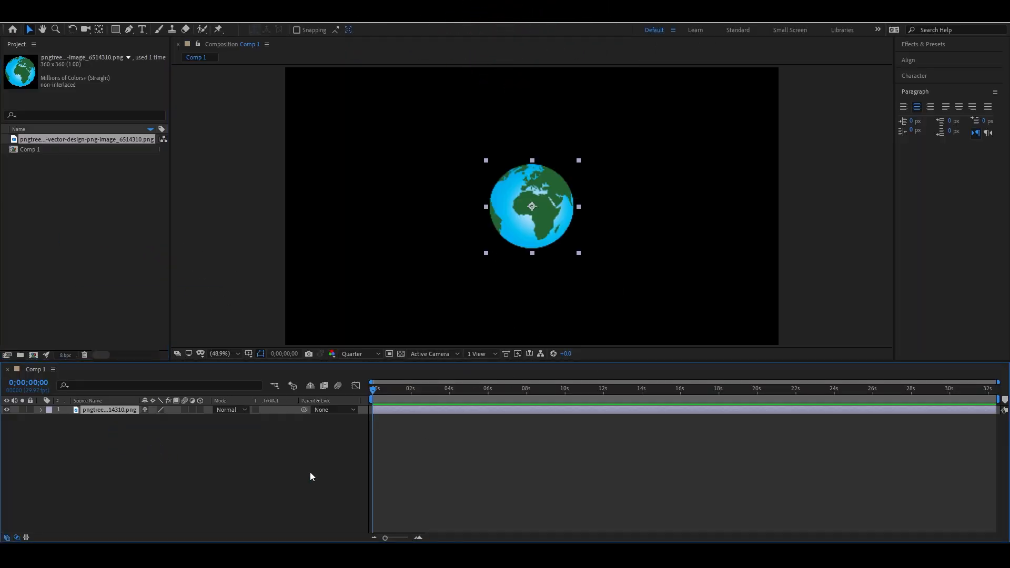
# Step: Animate the Earth layer spinning with Rotation keyframes at 0;00;00;00 and 0;00;17;28, and preview the spin
pyautogui.click(68, 419)
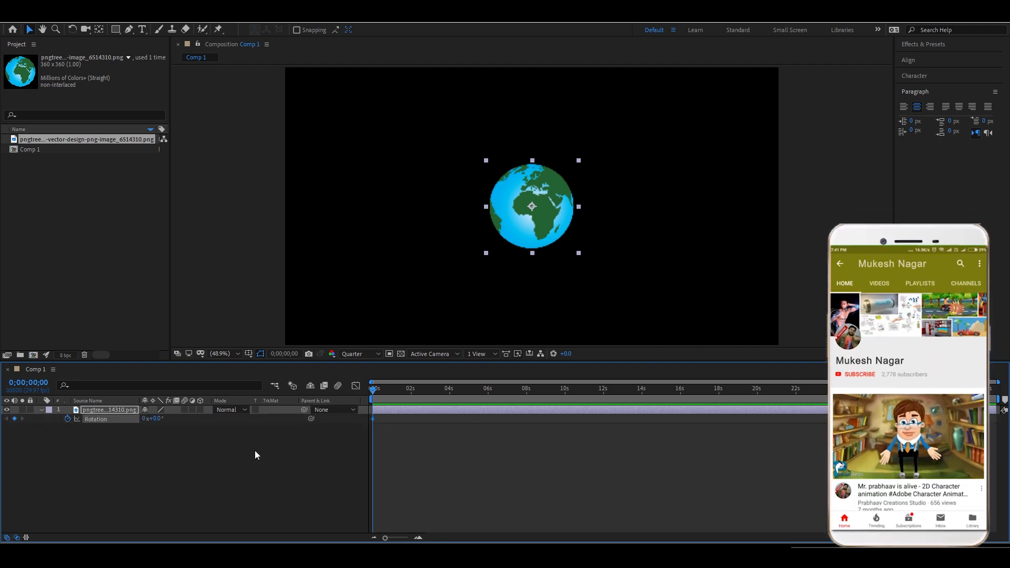
pyautogui.moveTo(372, 390); pyautogui.dragTo(720, 411)
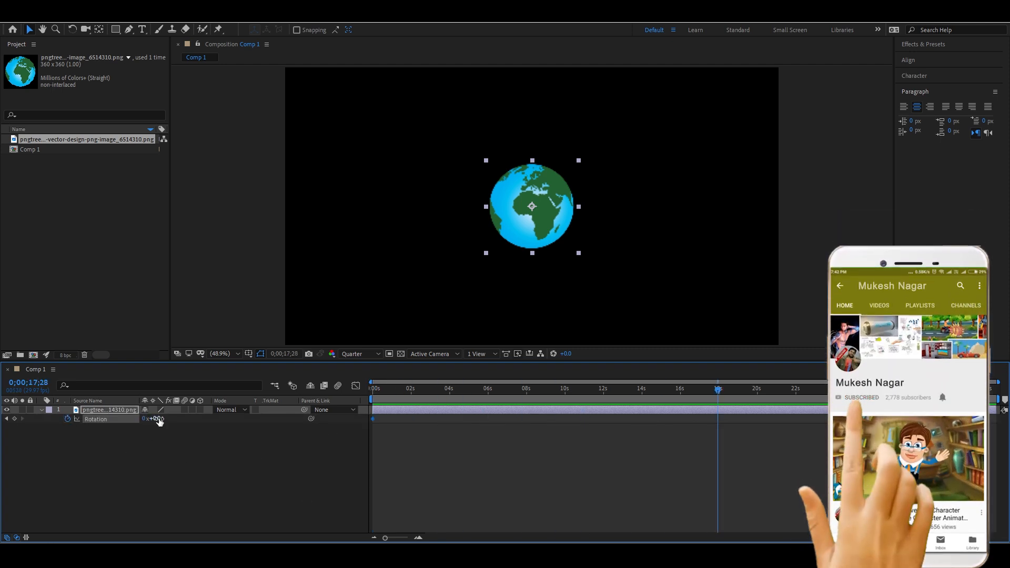
pyautogui.moveTo(157, 419); pyautogui.dragTo(491, 429)
pyautogui.click(327, 475)
pyautogui.press('Home')
pyautogui.press('space')
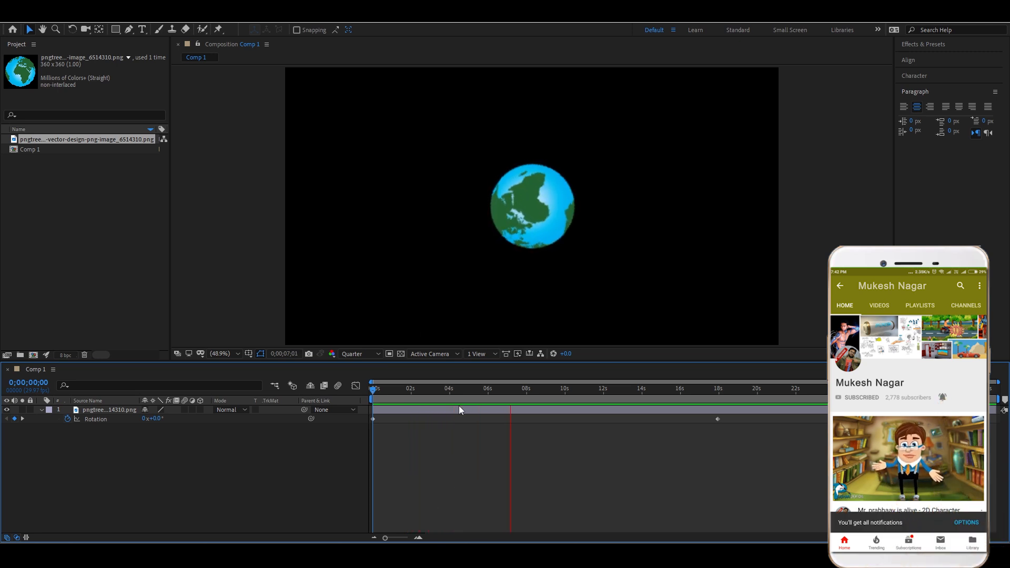
pyautogui.moveTo(442, 392); pyautogui.dragTo(372, 407)
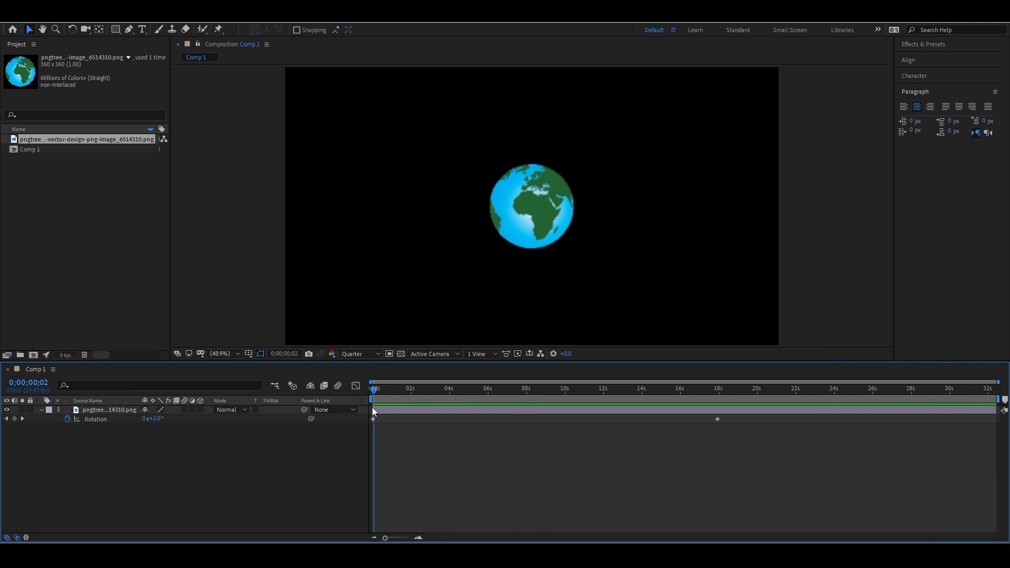
pyautogui.press('space')
# Step: Duplicate the Earth layer, move the copy to the lower left of the original, scale it to 57% and preview both
pyautogui.click(473, 409)
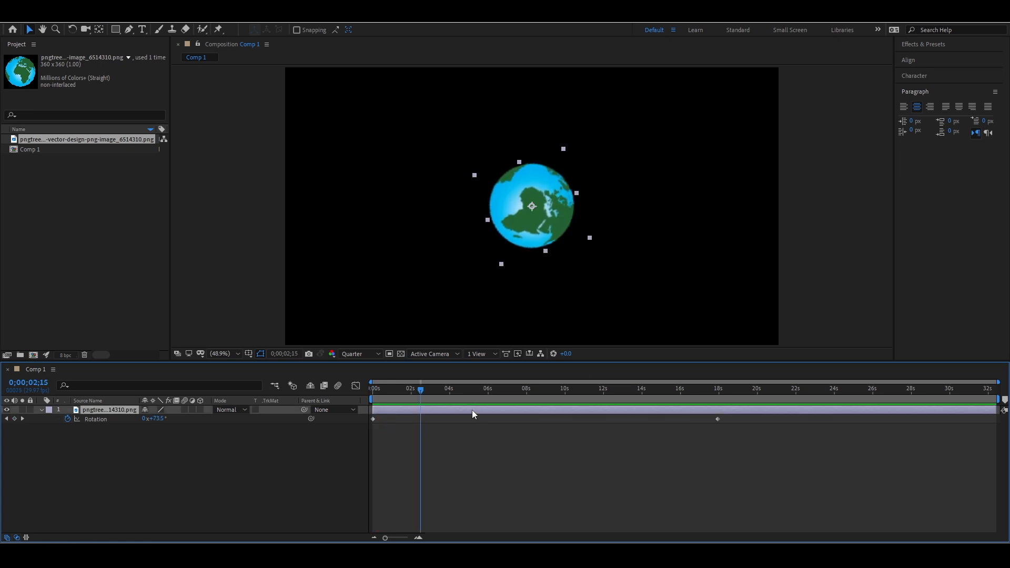
pyautogui.hotkey('ctrl', 'd')
pyautogui.moveTo(534, 227); pyautogui.dragTo(444, 258)
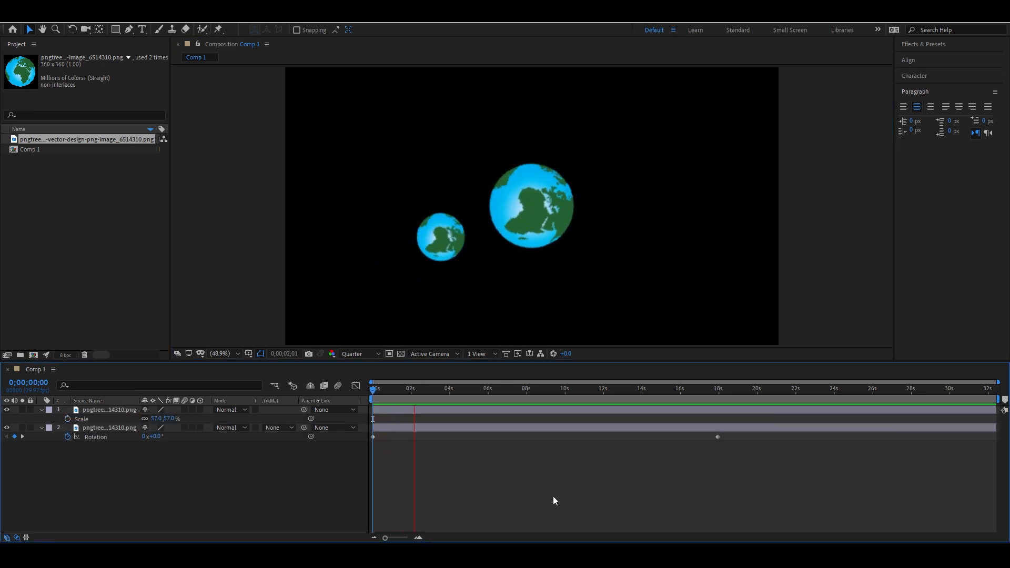
pyautogui.press('space')
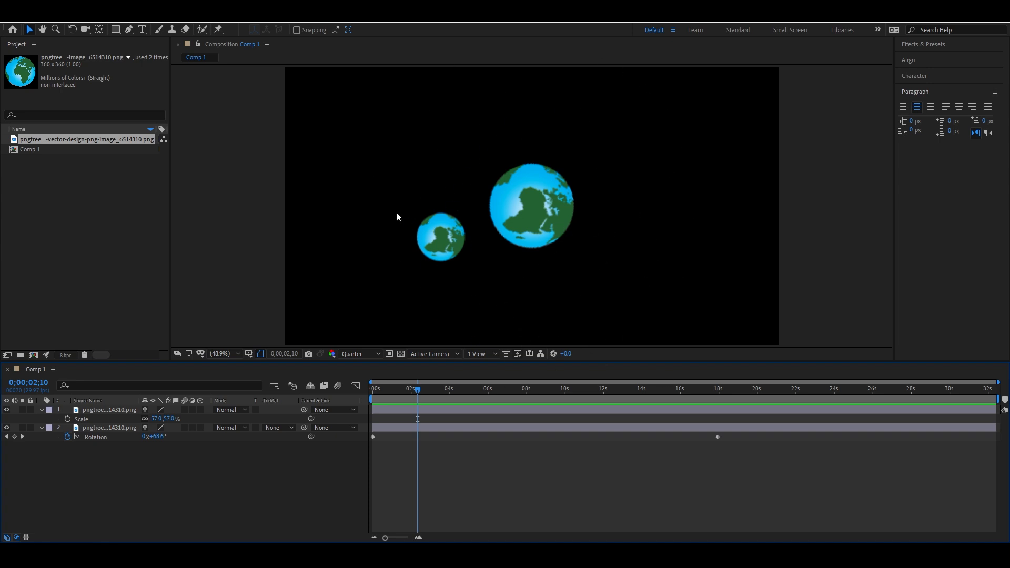
pyautogui.press('space')
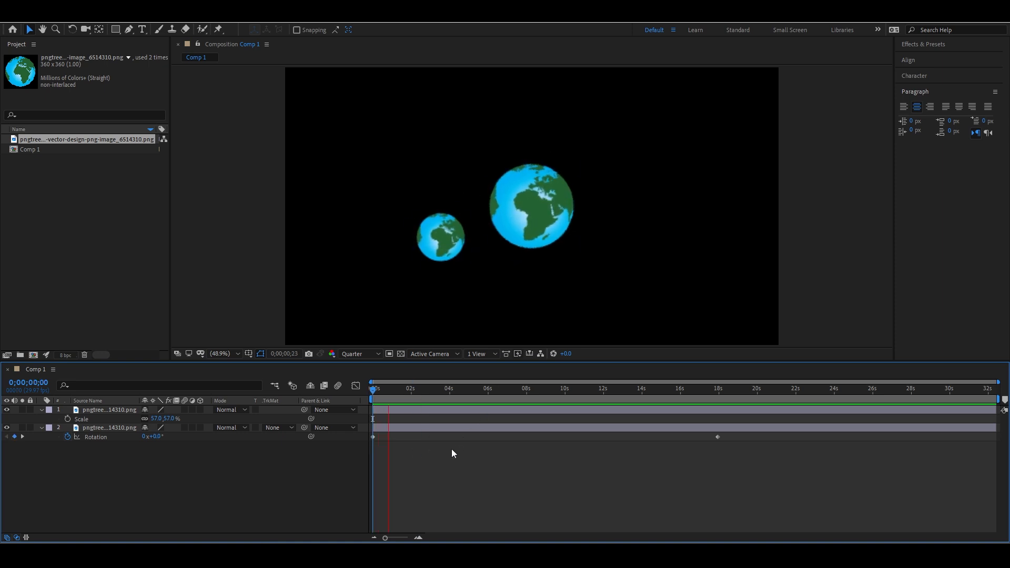
pyautogui.press('space')
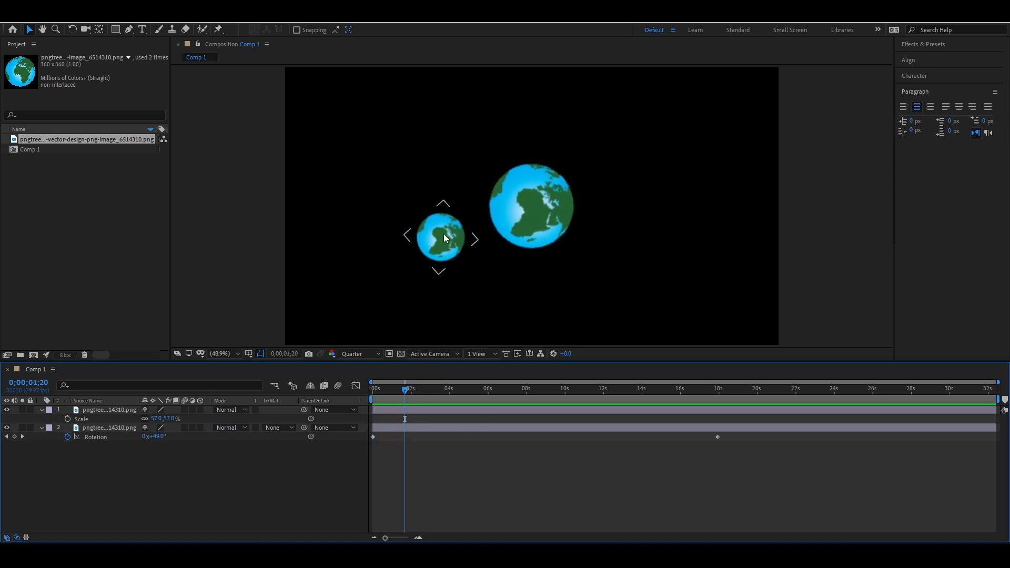
pyautogui.press('Home')
pyautogui.press('space')
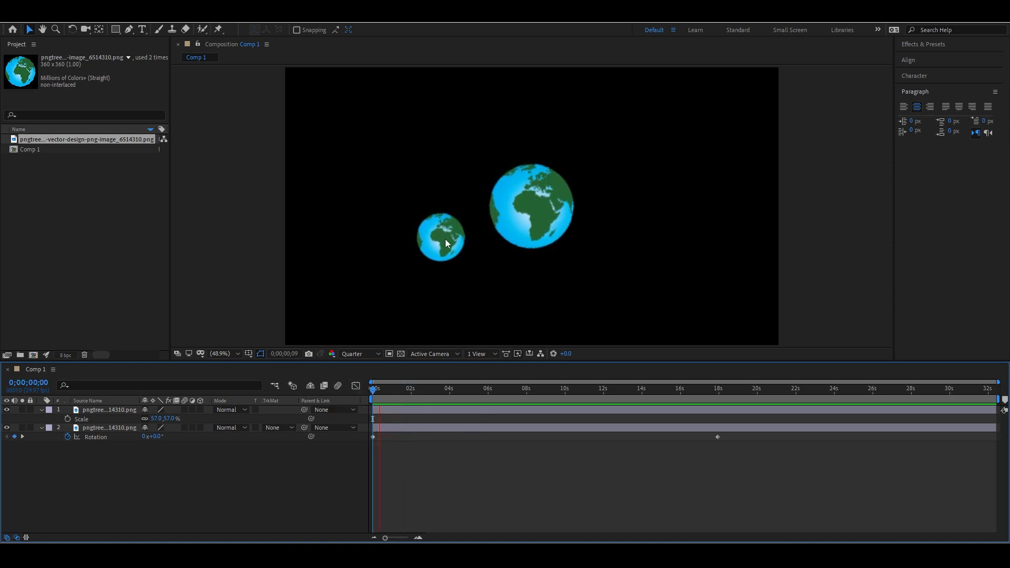
# Step: Try to make the small Earth orbit the large one by moving its anchor point to the large Earth's centre
pyautogui.click(447, 241)
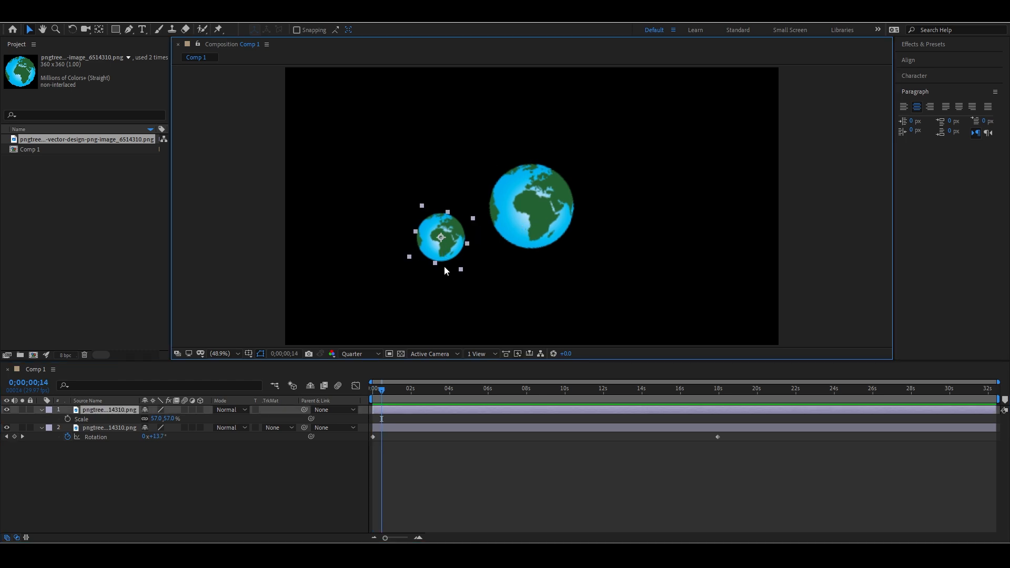
pyautogui.press('y')
pyautogui.moveTo(441, 238); pyautogui.dragTo(533, 206)
pyautogui.press('space')
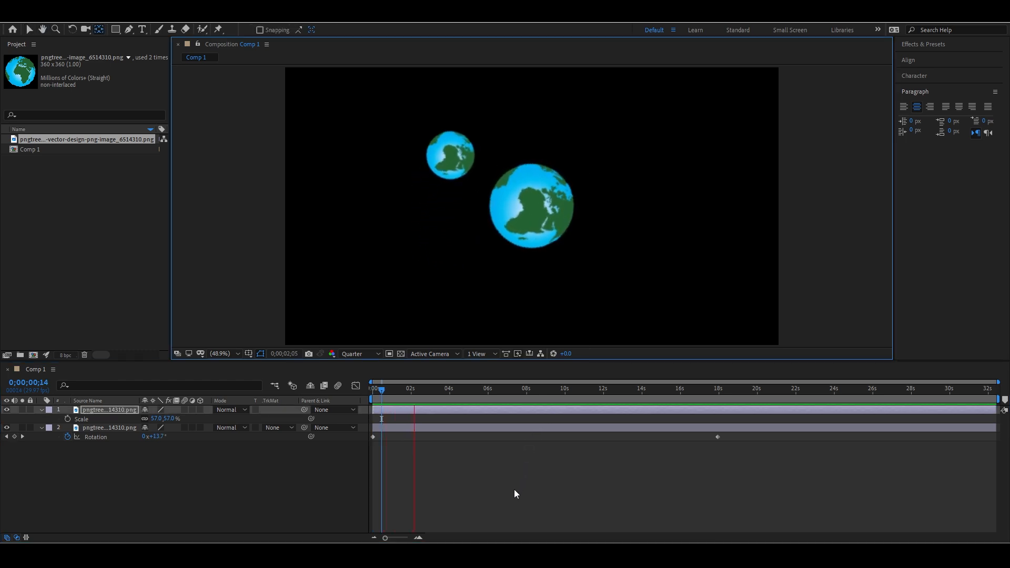
pyautogui.press('space')
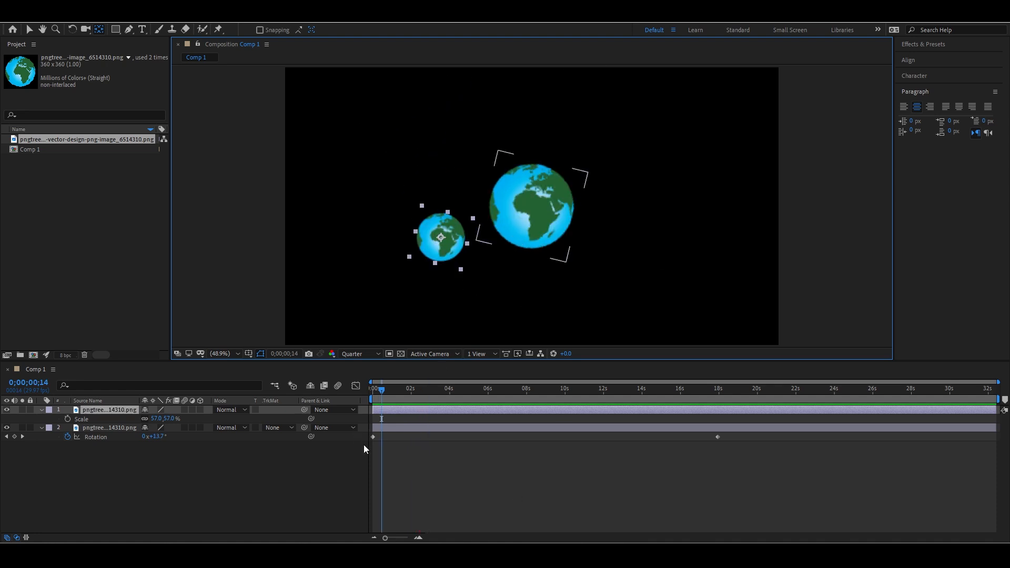
# Step: Pre-compose both Earth layers as Pre-comp 1, moving all attributes into the new composition
pyautogui.moveTo(384, 390); pyautogui.dragTo(315, 375)
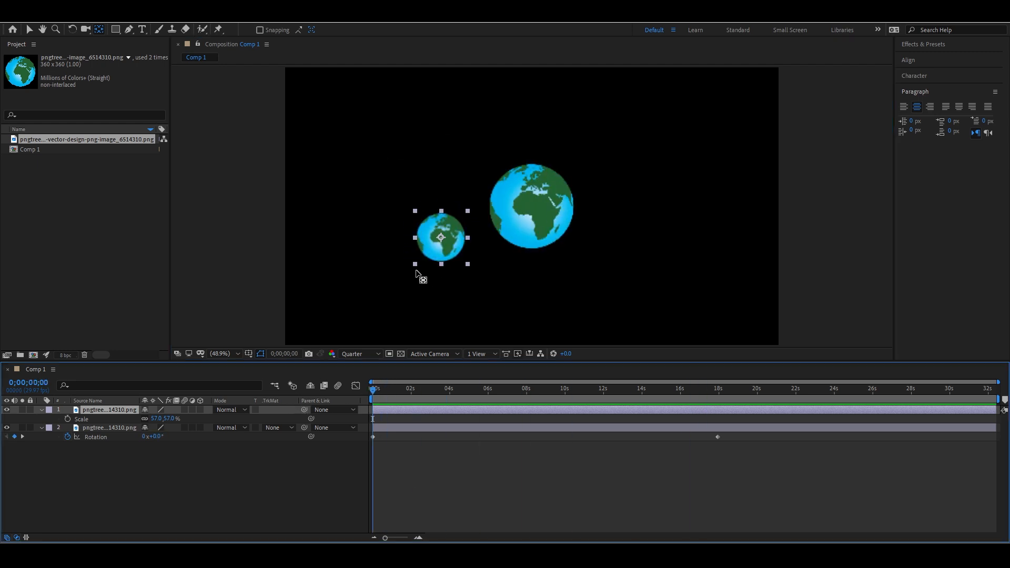
pyautogui.moveTo(428, 397); pyautogui.dragTo(510, 399)
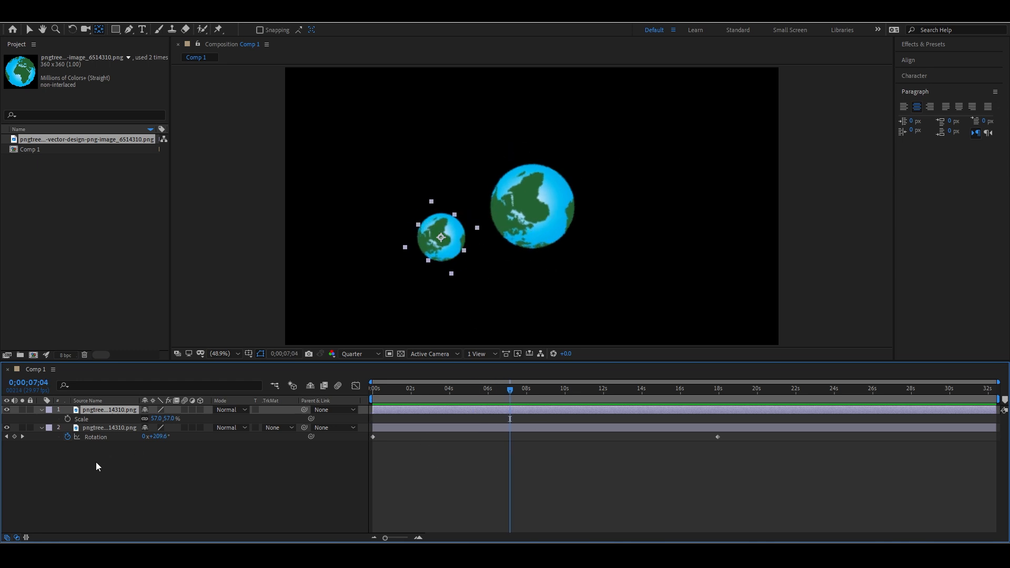
pyautogui.moveTo(77, 469); pyautogui.dragTo(112, 403)
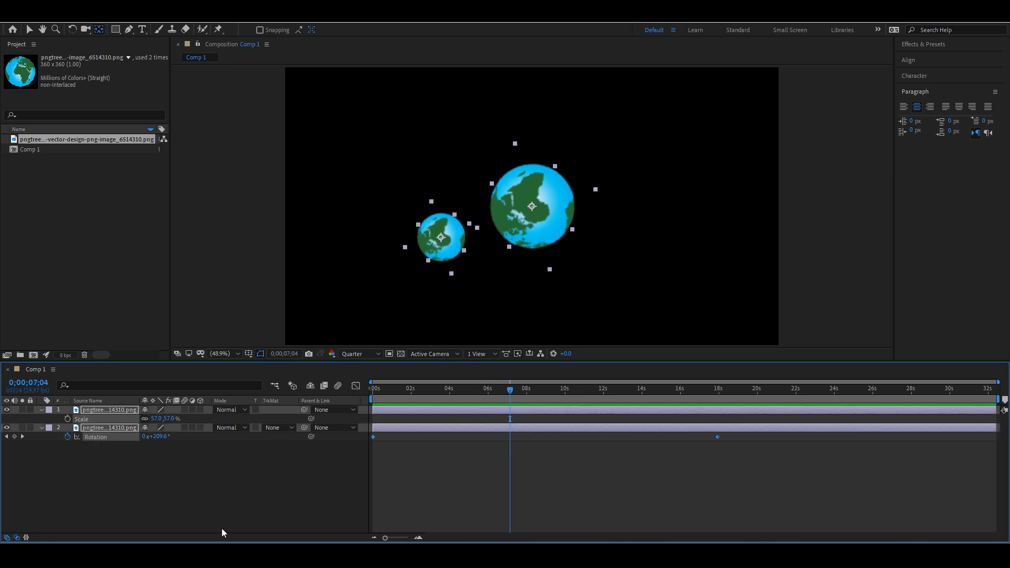
pyautogui.hotkey('ctrl', 'shift', 'c')
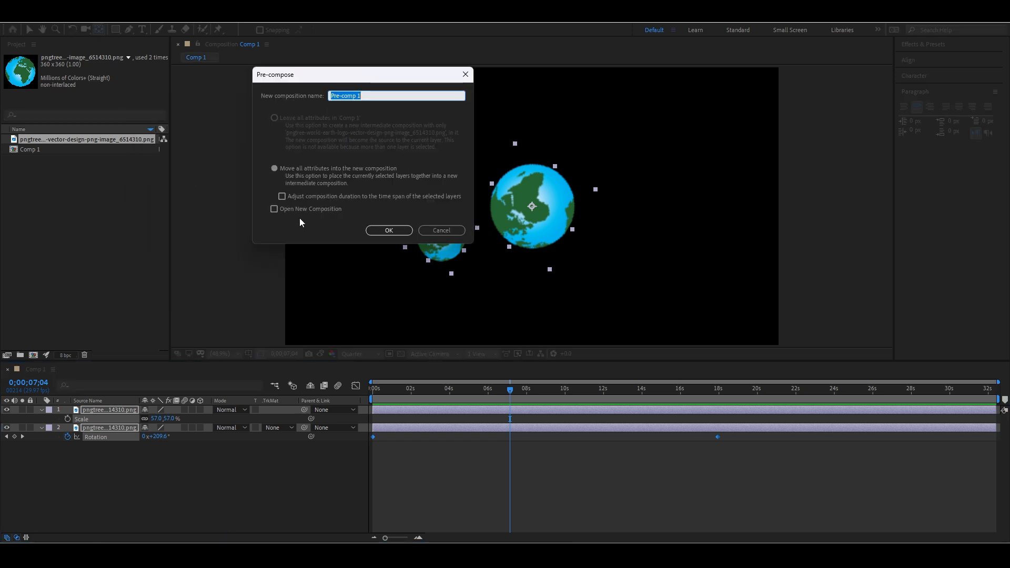
pyautogui.moveTo(341, 75); pyautogui.dragTo(256, 70)
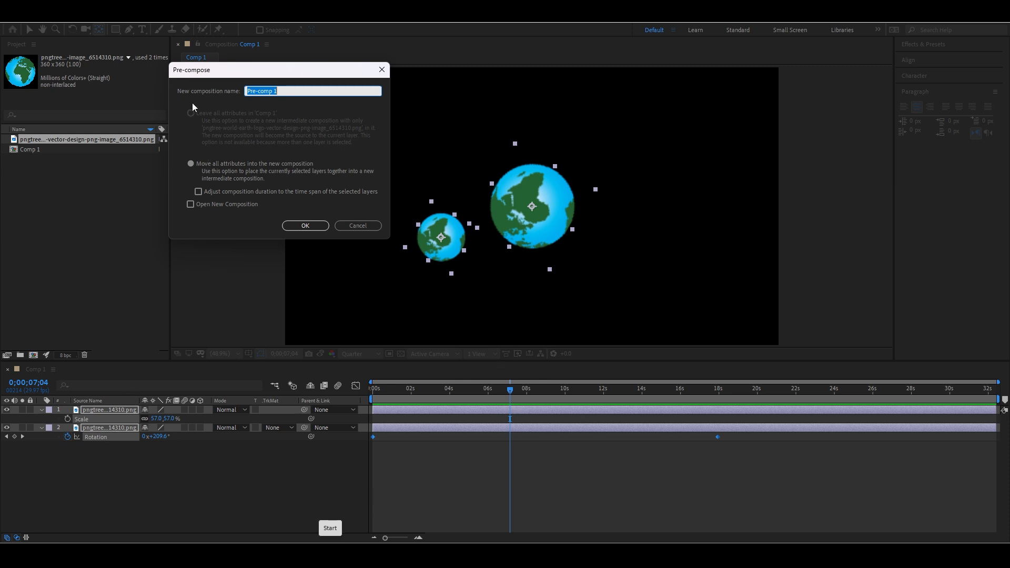
pyautogui.click(305, 226)
# Step: Animate Pre-comp 1 moving toward the lower right with Position keyframes at 0;00;00;00 and 0;00;15;08
pyautogui.click(499, 469)
pyautogui.click(464, 410)
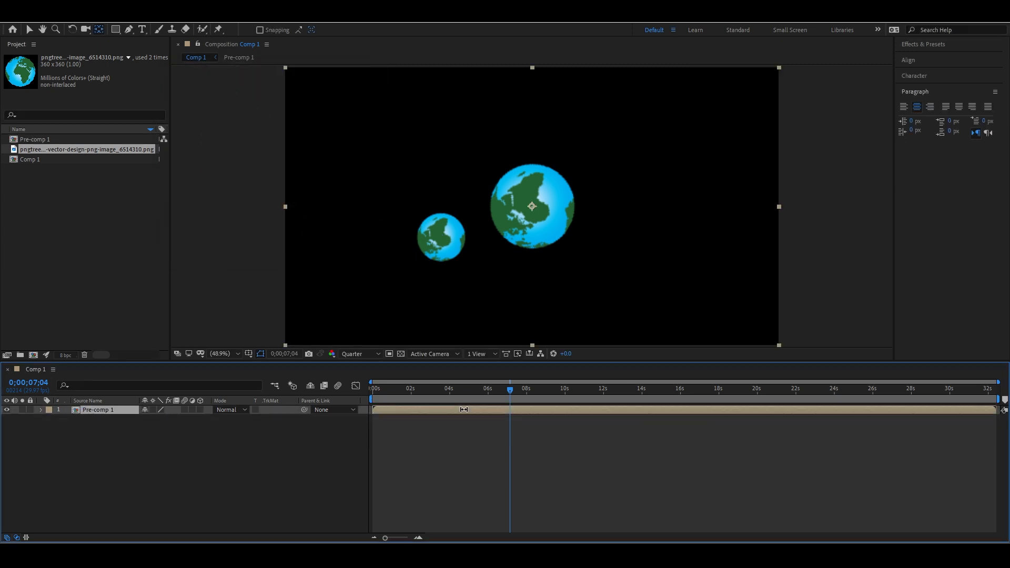
pyautogui.press('v')
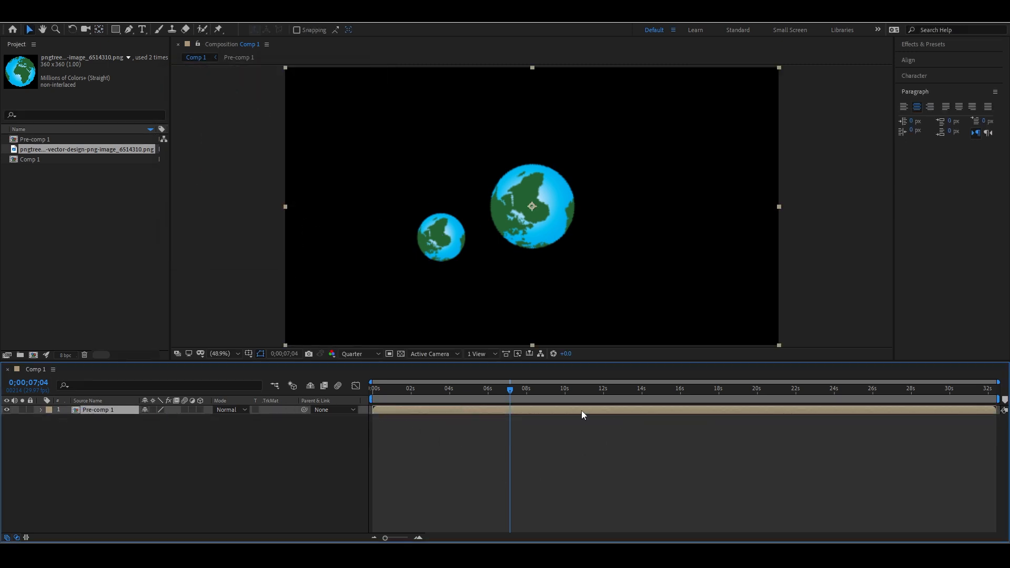
pyautogui.press('space')
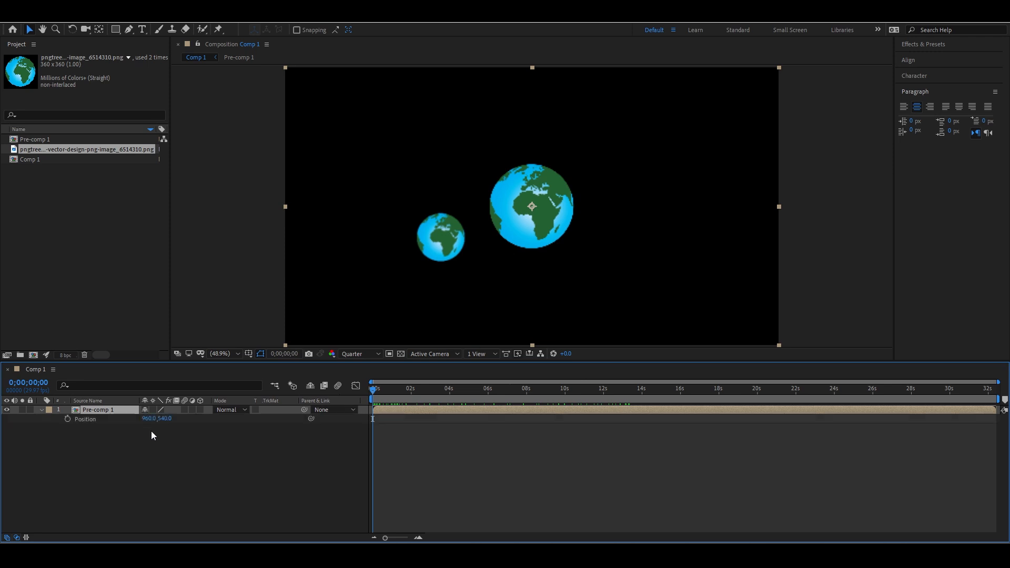
pyautogui.click(67, 419)
pyautogui.click(666, 388)
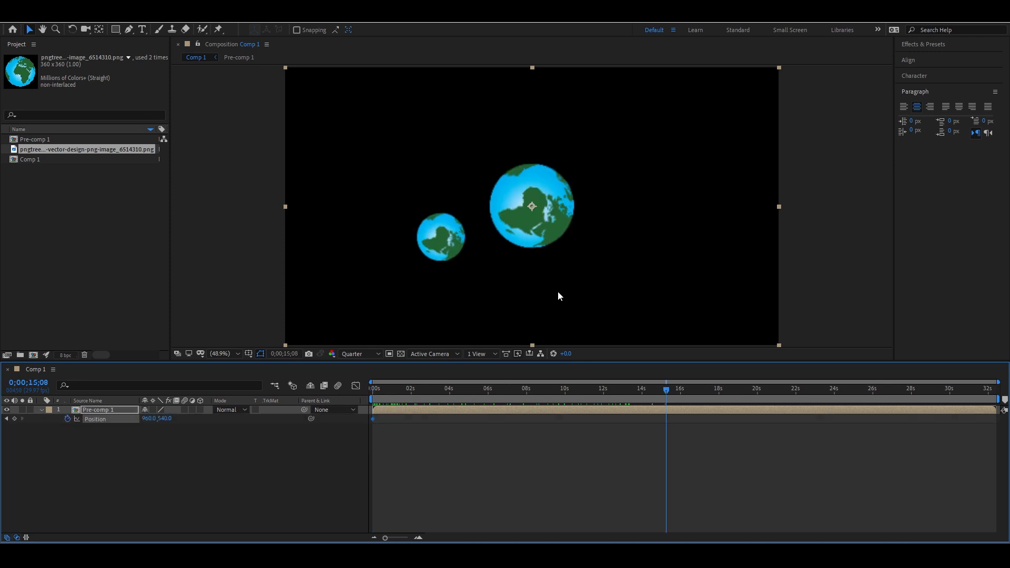
pyautogui.moveTo(553, 216); pyautogui.dragTo(726, 276)
pyautogui.click(530, 501)
pyautogui.press('Home')
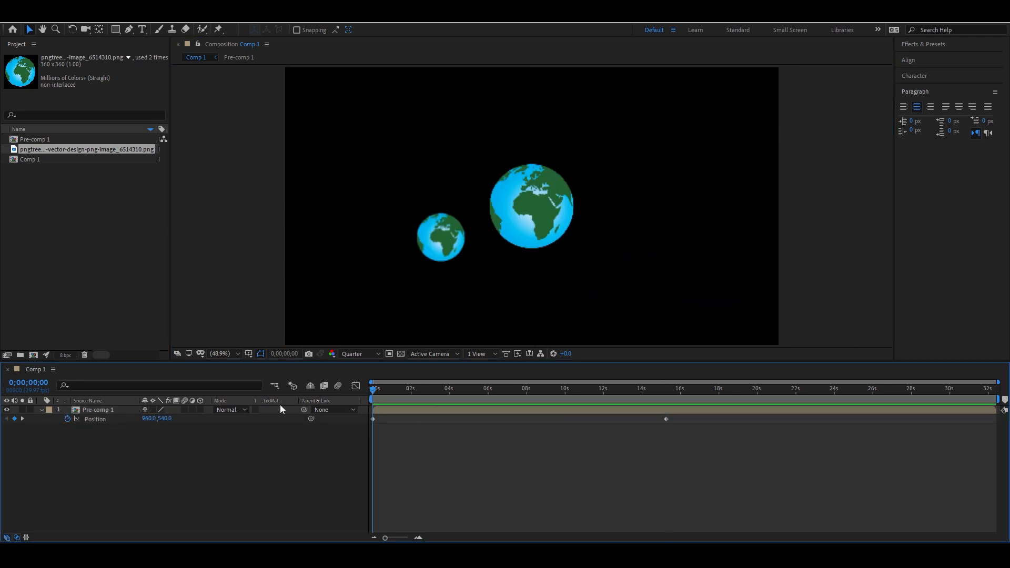
# Step: Keyframe Pre-comp 1's Rotation from 0° at 0;00;00;00 to 275° at 0;00;15;08 and preview the animation
pyautogui.click(440, 410)
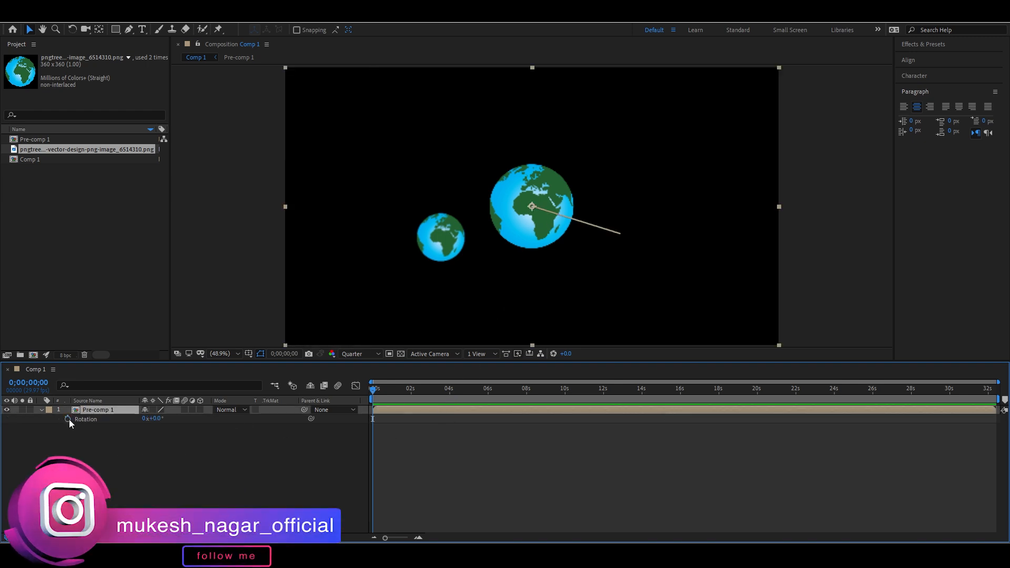
pyautogui.click(68, 419)
pyautogui.press('u')
pyautogui.click(23, 419)
pyautogui.moveTo(159, 429); pyautogui.dragTo(306, 429)
pyautogui.click(306, 447)
pyautogui.press('Home')
pyautogui.press('space')
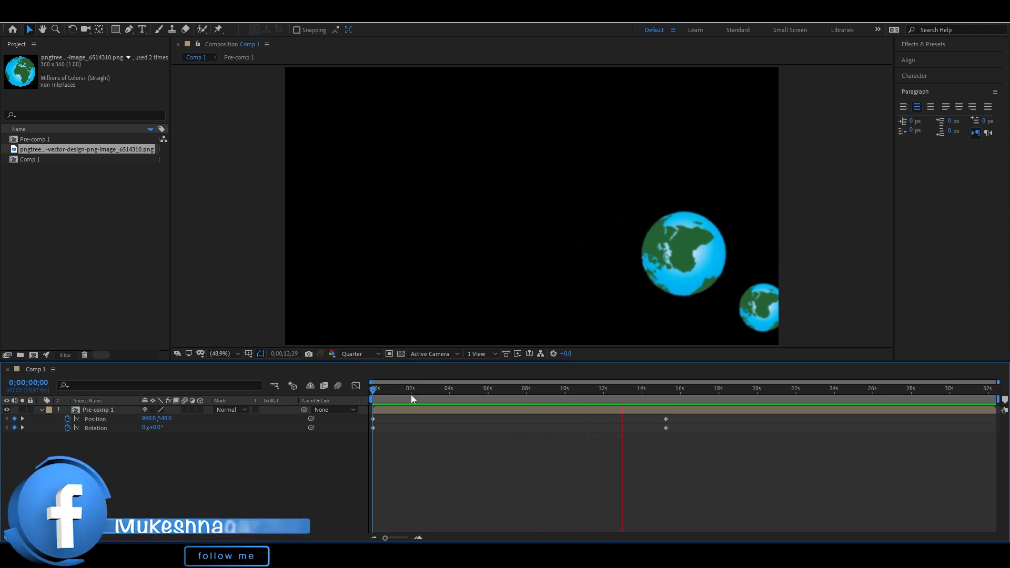
# Step: Remove Pre-comp 1's Position keyframe at 0;00;15;08
pyautogui.moveTo(411, 394); pyautogui.dragTo(520, 402)
pyautogui.click(23, 419)
pyautogui.click(14, 420)
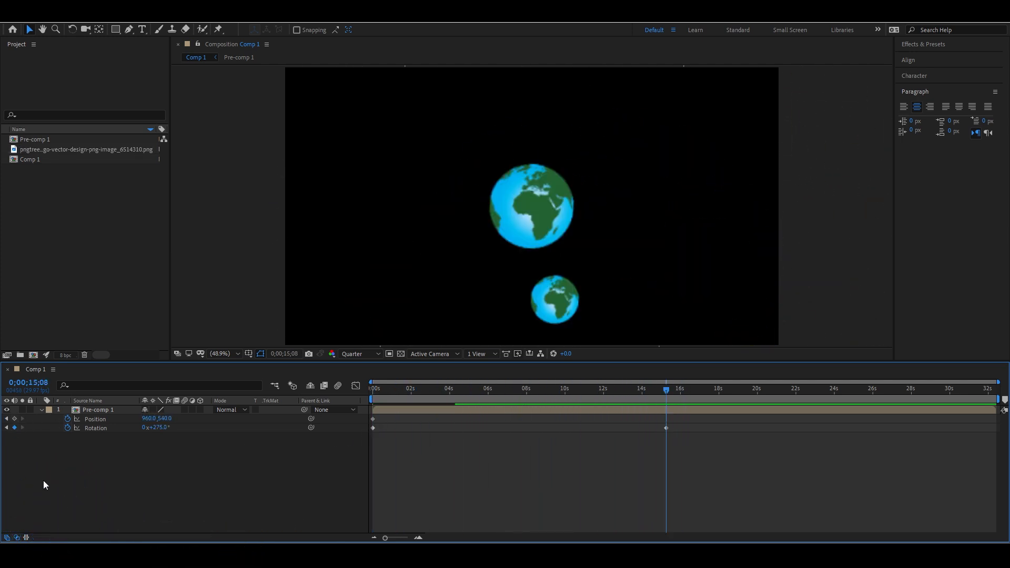
# Step: Remove all Position and Rotation keyframes from Pre-comp 1, with Rotation reset to 0°, and go to 0;00;06;13
pyautogui.moveTo(373, 392); pyautogui.dragTo(346, 436)
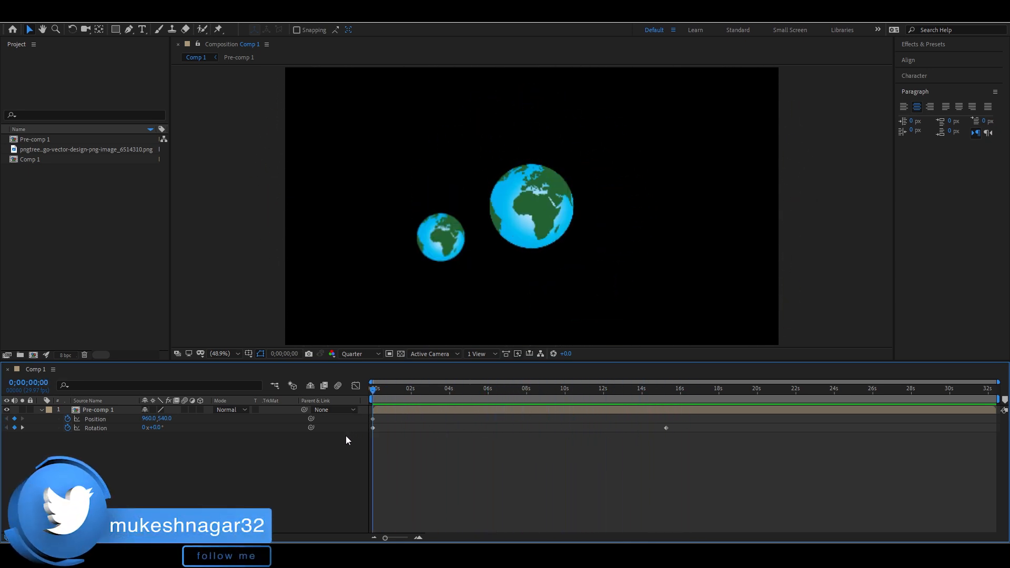
pyautogui.click(68, 420)
pyautogui.click(69, 428)
pyautogui.moveTo(413, 391); pyautogui.dragTo(496, 391)
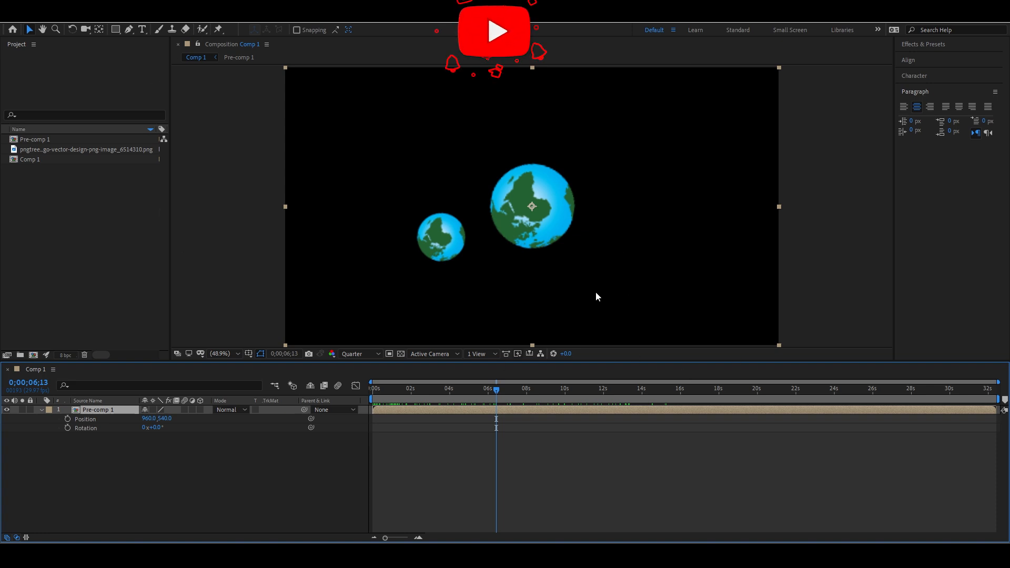
# Step: Try scaling Pre-comp 1 down slightly, and undo the scale change
pyautogui.press('s')
pyautogui.moveTo(158, 419); pyautogui.dragTo(180, 422)
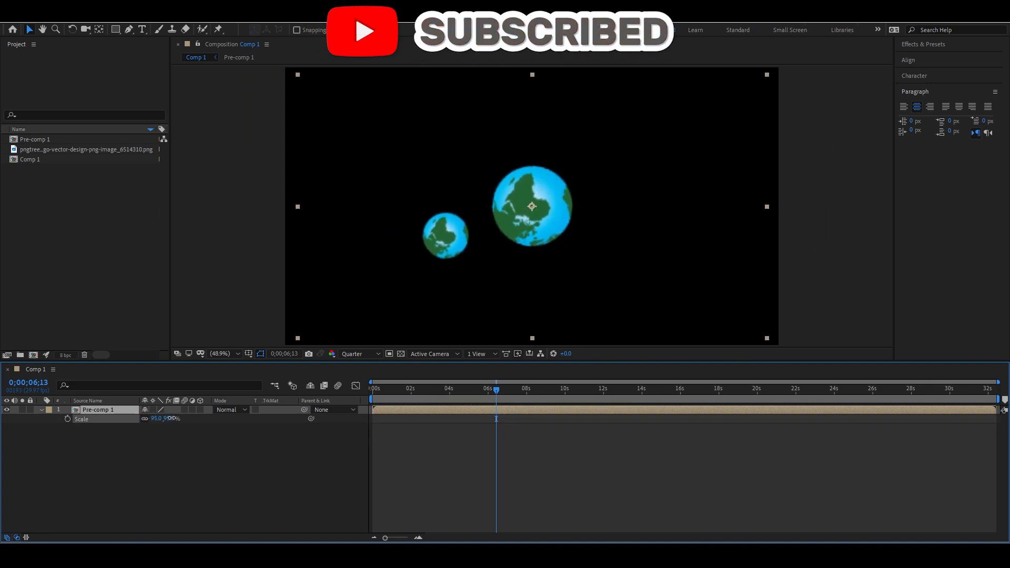
pyautogui.hotkey('ctrl', 'z')
# Step: Open Pre-comp 1 and place a duplicate of the large Earth in the upper right of the frame
pyautogui.click(478, 402)
pyautogui.doubleClick(476, 410)
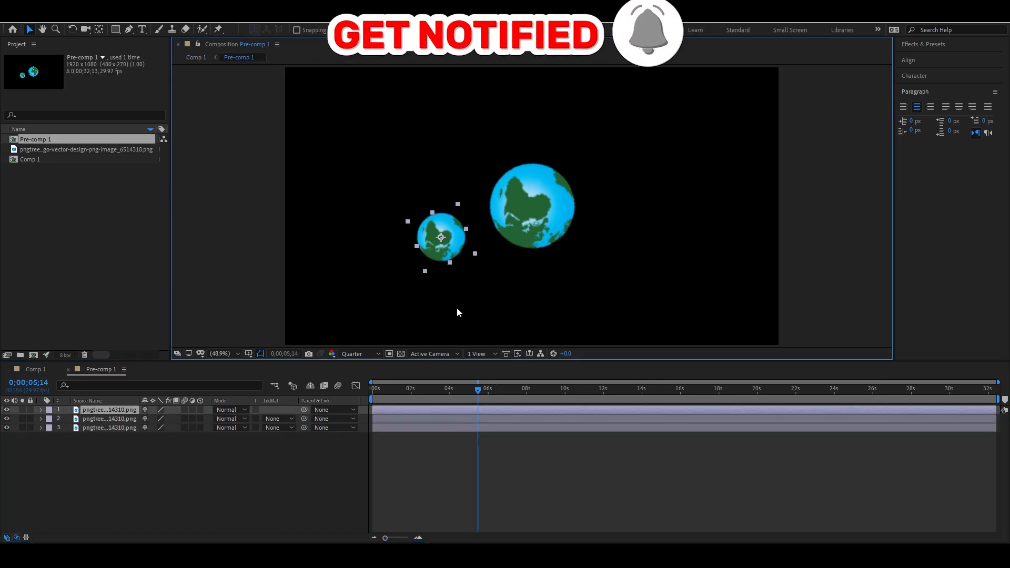
pyautogui.click(510, 418)
pyautogui.moveTo(538, 208); pyautogui.dragTo(660, 159)
# Step: Duplicate the small Earth twice, placing the copies at the frame's lower right and upper left, and return to Comp 1
pyautogui.click(435, 248)
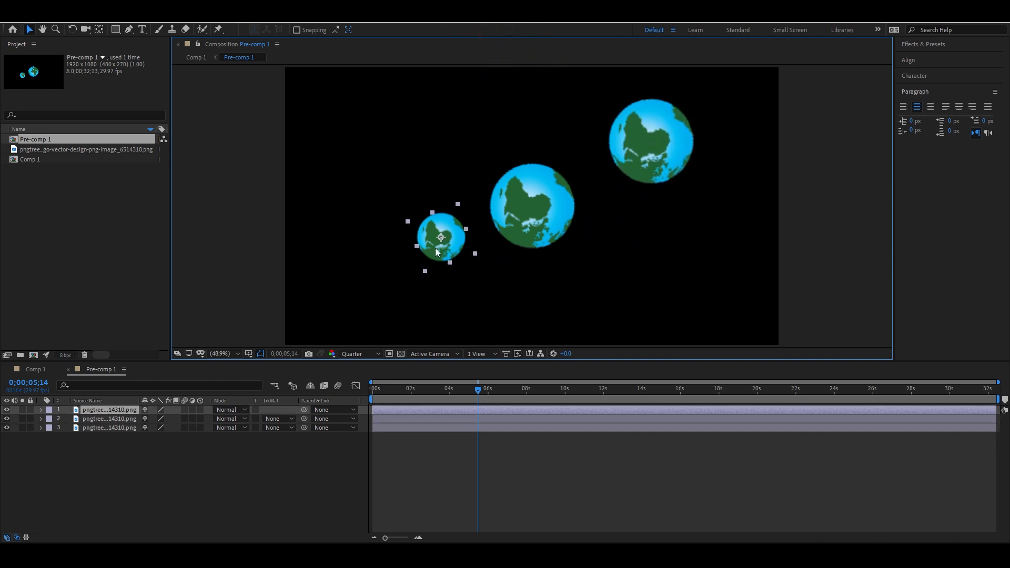
pyautogui.hotkey('ctrl', 'd')
pyautogui.moveTo(438, 253); pyautogui.dragTo(672, 293)
pyautogui.hotkey('ctrl', 'd')
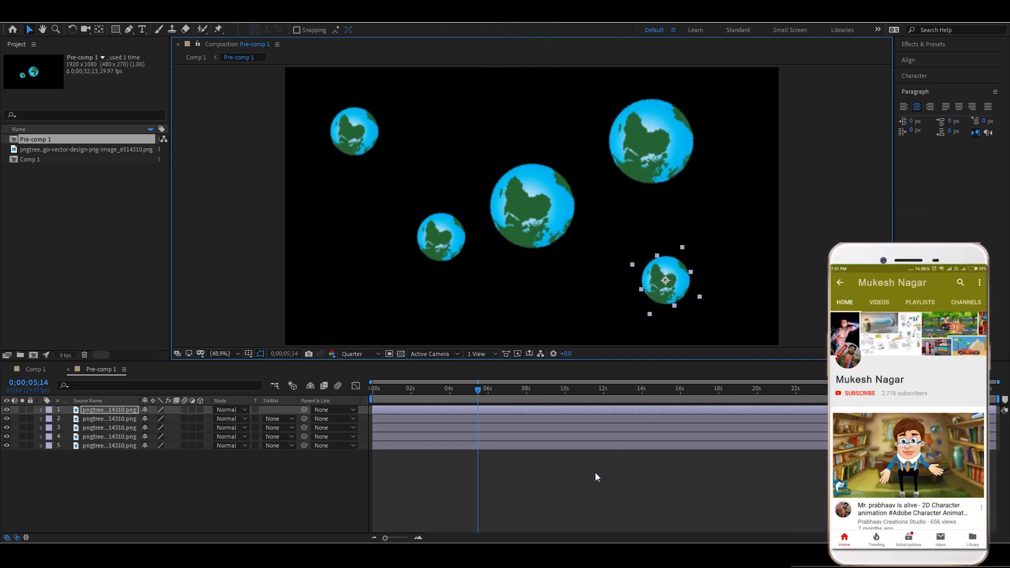
pyautogui.click(43, 373)
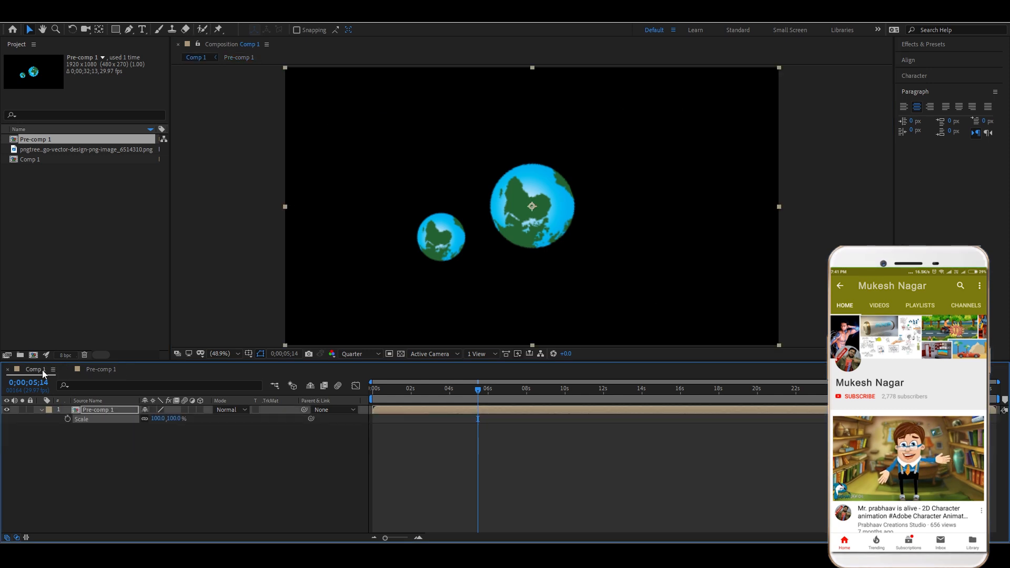
# Step: Try transforming all the Earths together through Pre-comp 1's Scale, Rotation and Position, undoing each change
pyautogui.click(39, 413)
pyautogui.moveTo(158, 419); pyautogui.dragTo(323, 452)
pyautogui.hotkey('ctrl', 'z')
pyautogui.hotkey('ctrl', 'z')
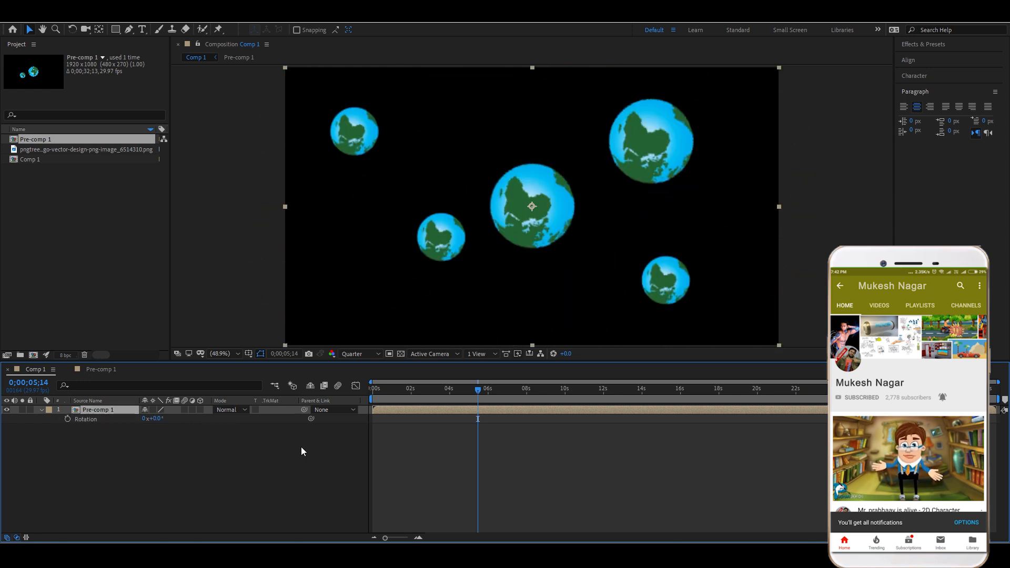
pyautogui.press('p')
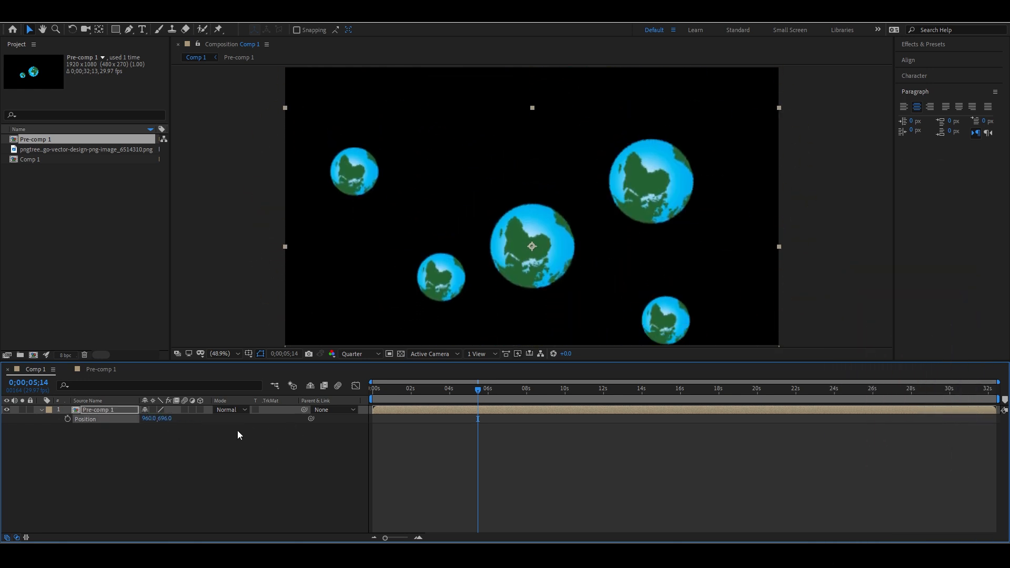
pyautogui.hotkey('ctrl', 'z')
# Step: Find the Glow effect and apply it to Pre-comp 1 in Comp 1
pyautogui.click(316, 437)
pyautogui.moveTo(437, 390); pyautogui.dragTo(457, 398)
pyautogui.click(457, 410)
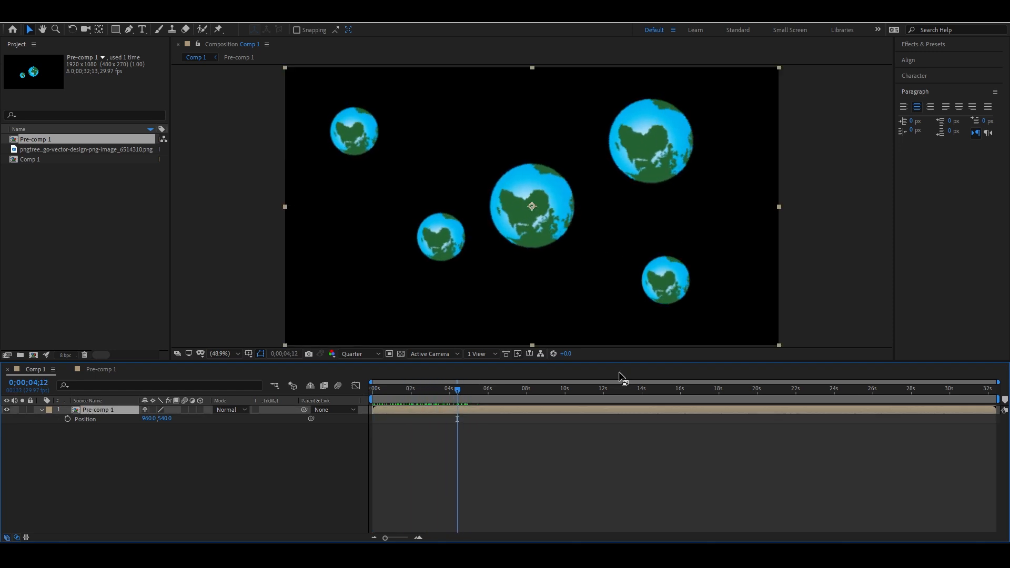
pyautogui.click(921, 46)
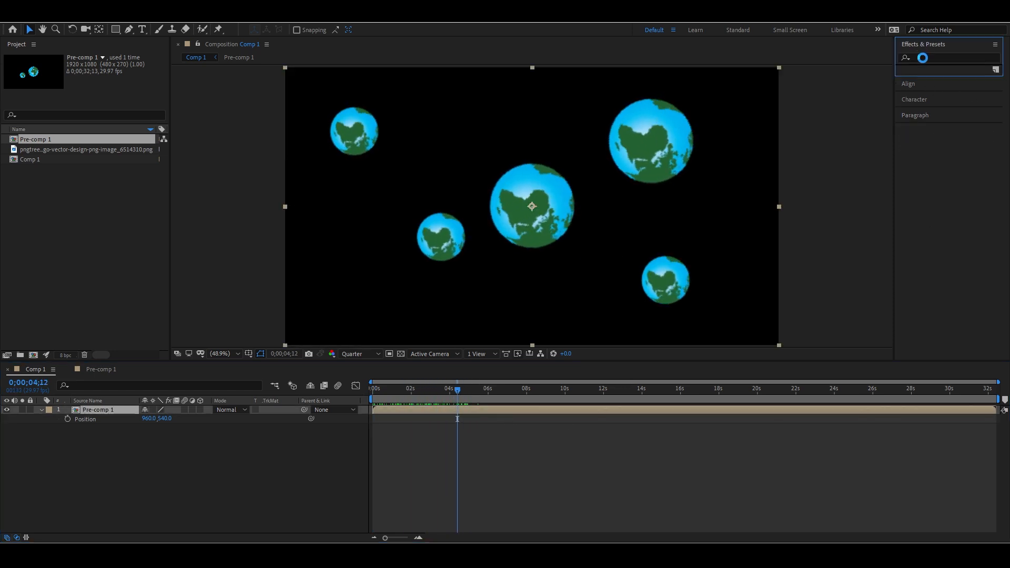
pyautogui.click(922, 58)
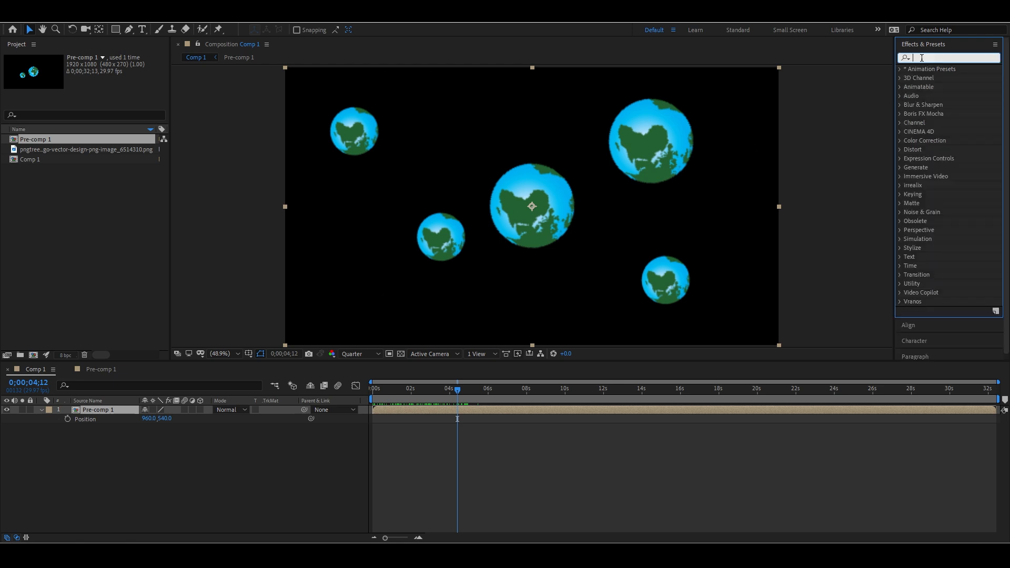
pyautogui.write('glow')
pyautogui.moveTo(940, 122); pyautogui.dragTo(569, 416)
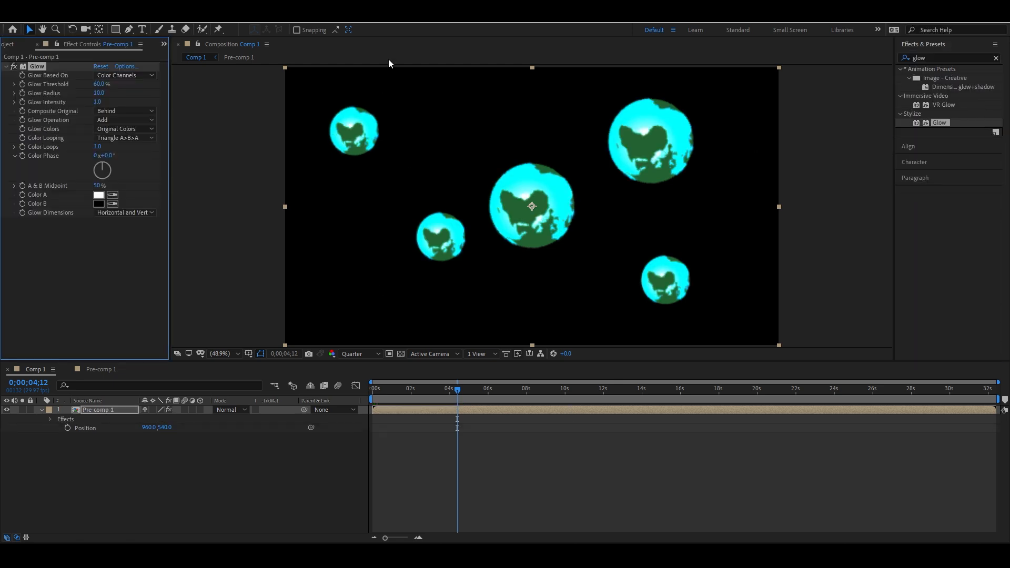
pyautogui.click(481, 384)
pyautogui.click(462, 412)
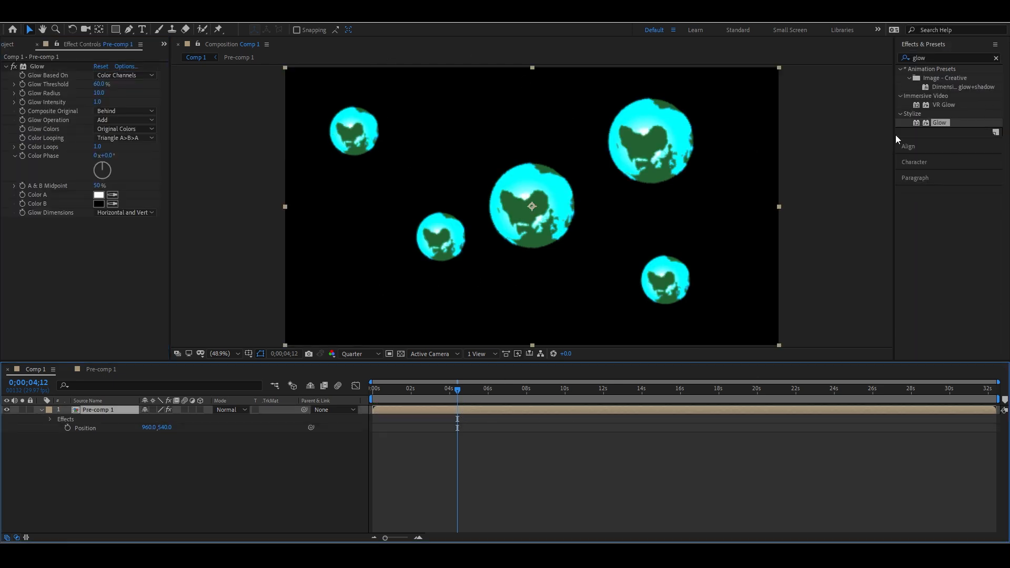
# Step: Delete the Glow effect from Pre-comp 1
pyautogui.click(41, 410)
pyautogui.click(33, 66)
pyautogui.press('Delete')
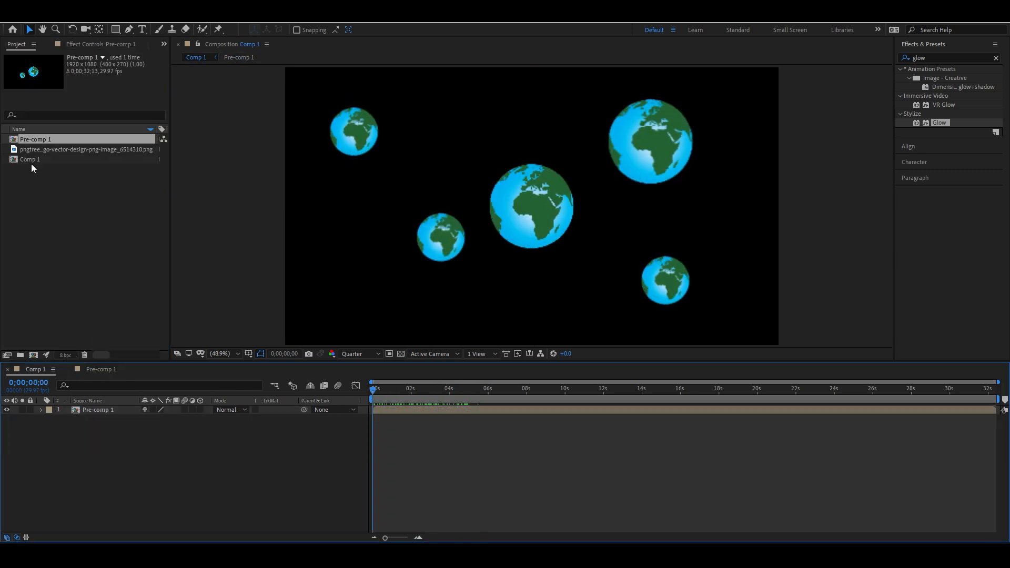
# Step: Import the day 16.aep project and open its flawer composition
pyautogui.click(88, 246)
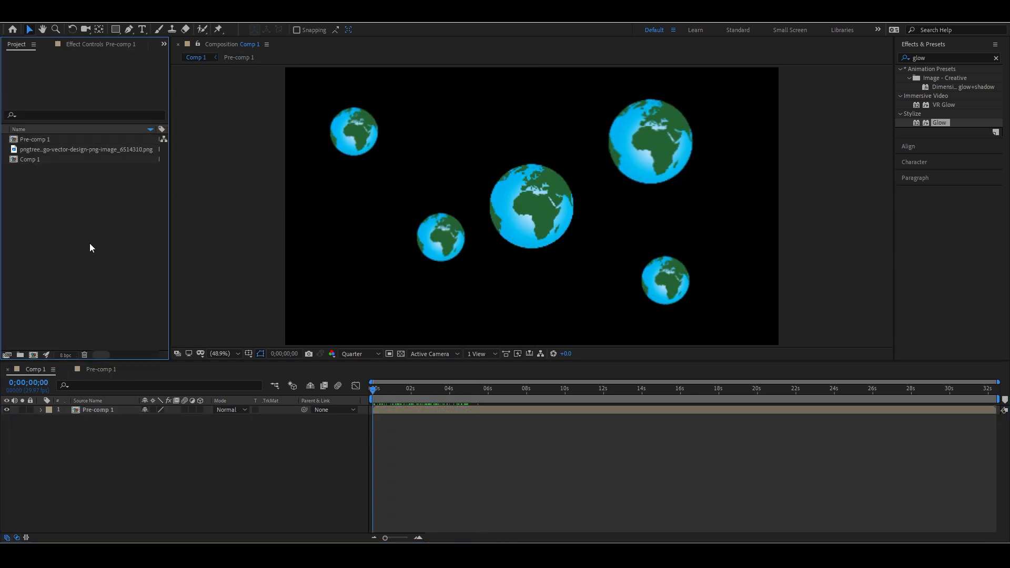
pyautogui.doubleClick(90, 244)
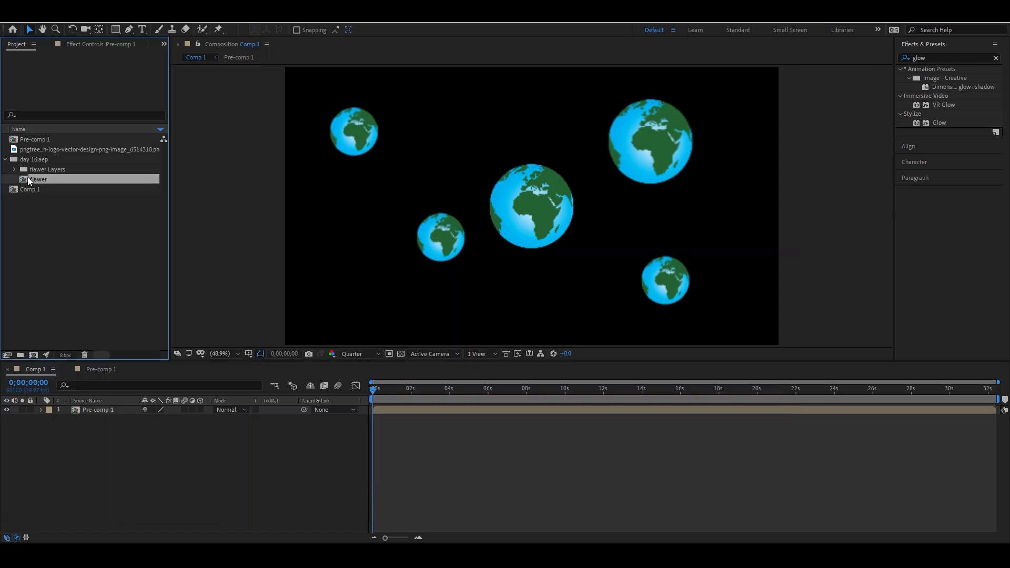
pyautogui.doubleClick(27, 178)
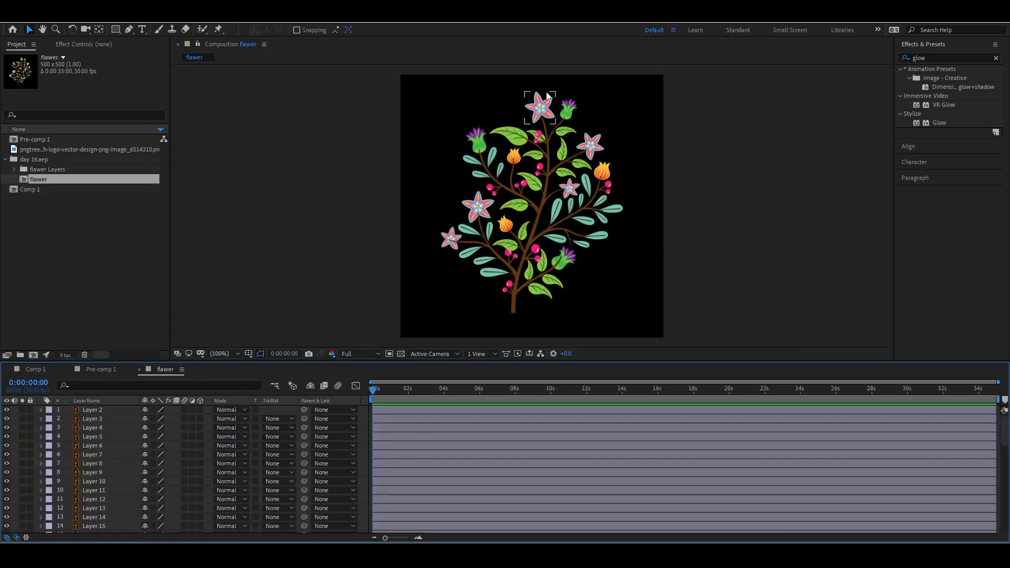
# Step: Copy all the flawer composition's layers into Pre-comp 1 and hide the five Earth layers there
pyautogui.scroll(-7, 106, 478)
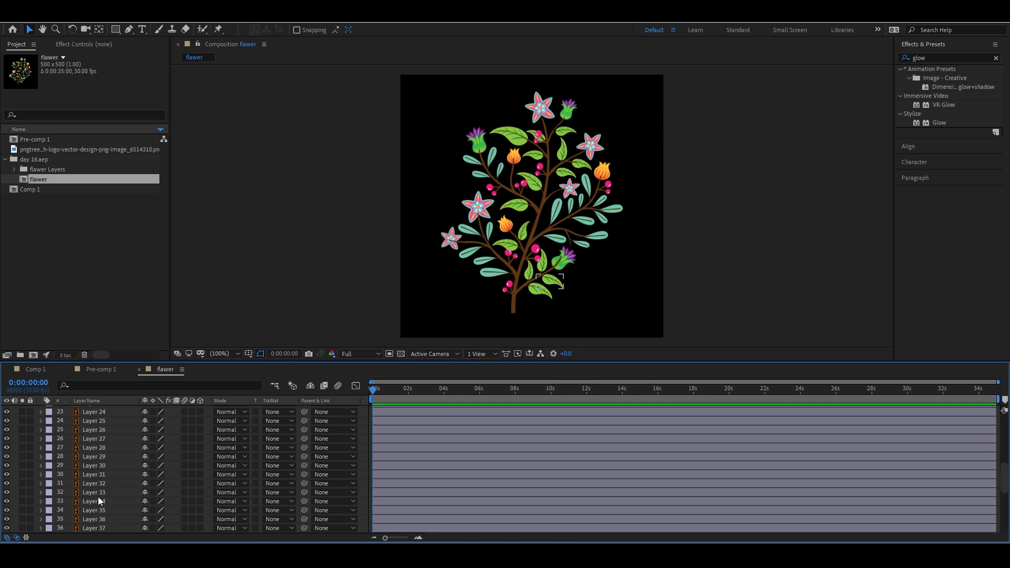
pyautogui.scroll(7, 98, 497)
pyautogui.click(5, 456)
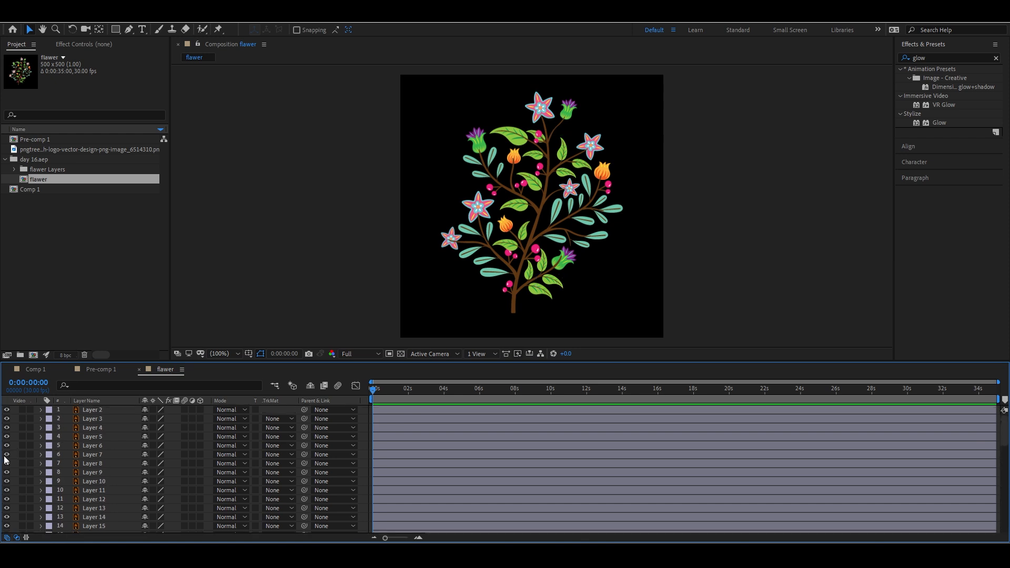
pyautogui.moveTo(384, 398); pyautogui.dragTo(364, 392)
pyautogui.click(102, 479)
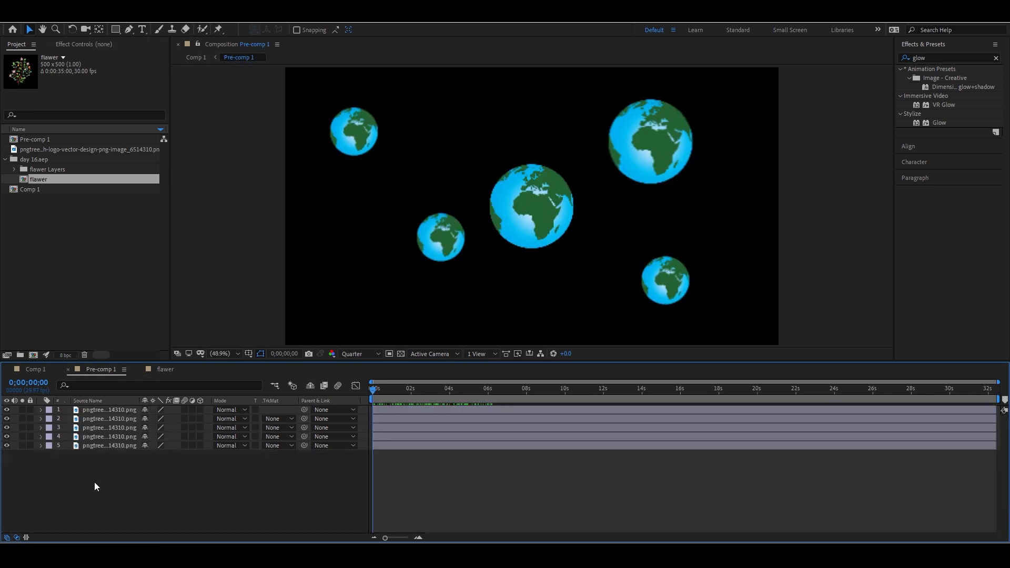
pyautogui.moveTo(7, 410); pyautogui.dragTo(6, 445)
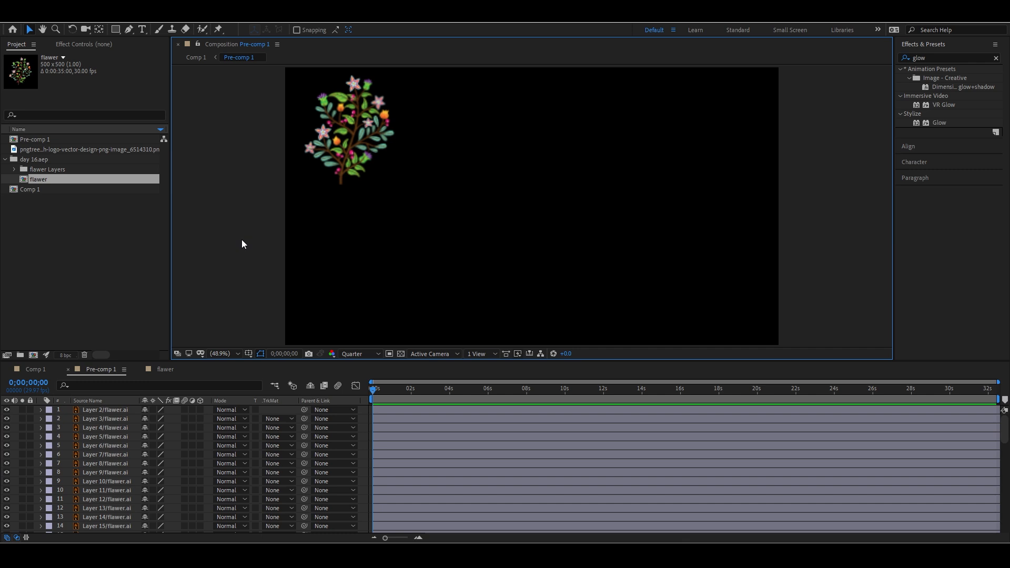
# Step: Try moving the brown branch layer away from the rest of the flower artwork, and undo the move
pyautogui.moveTo(342, 172); pyautogui.dragTo(601, 281)
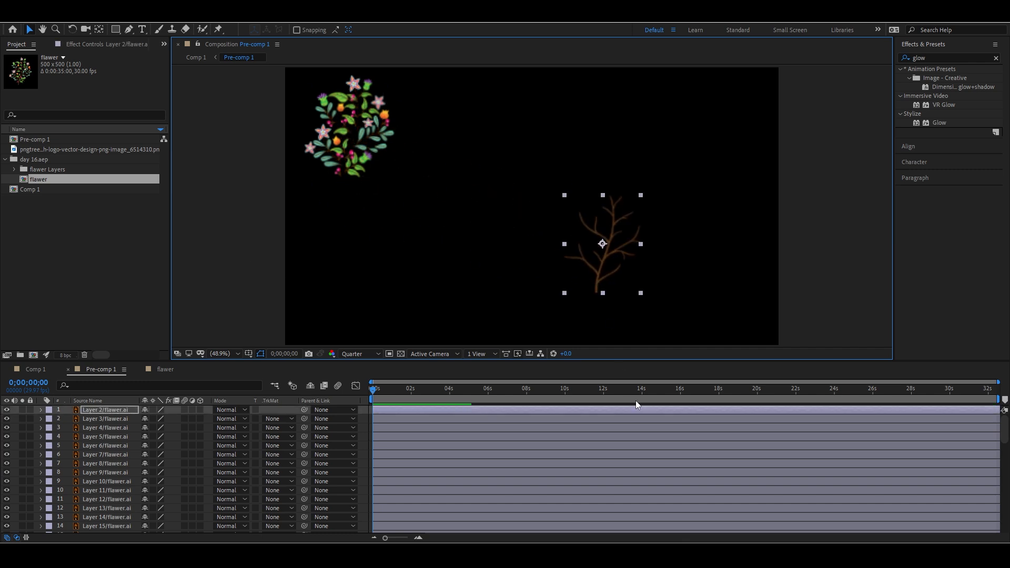
pyautogui.hotkey('ctrl', 'z')
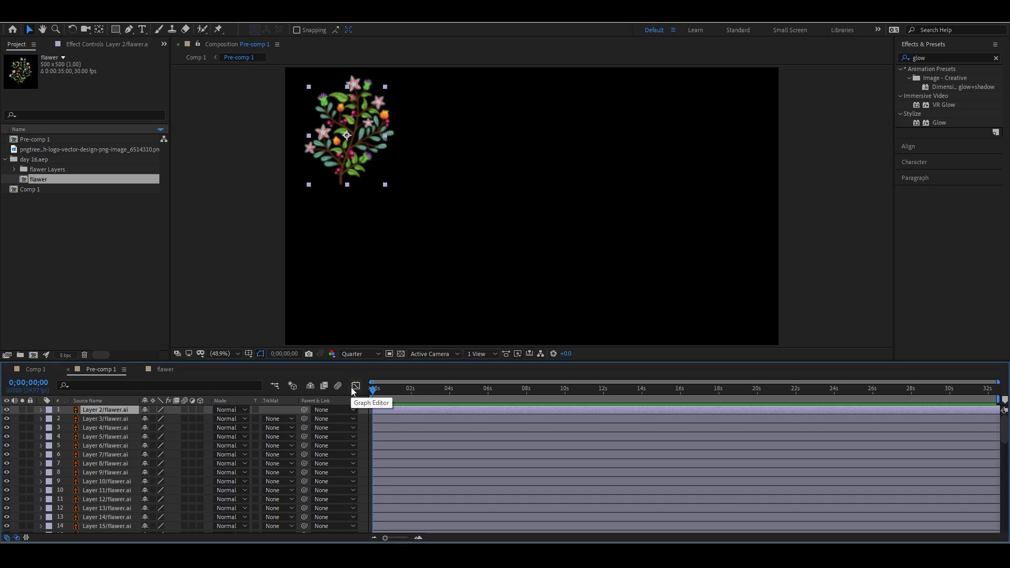
# Step: Keyframe Position on all layers at 0;00;00;00 and 0;00;16;05, moving the whole plant 640 px right and 360 px down
pyautogui.hotkey('ctrl', 'a')
pyautogui.press('p')
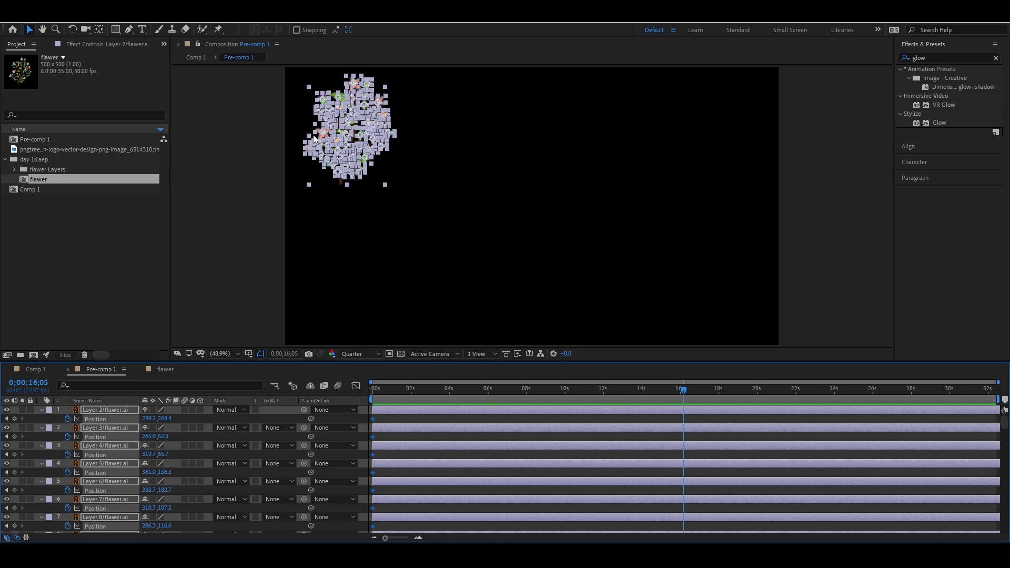
pyautogui.hotkey('shift', 'Right')
pyautogui.hotkey('shift', 'Right')
pyautogui.hotkey('shift', 'Right')
pyautogui.hotkey('shift', 'Right')
pyautogui.hotkey('shift', 'Right')
pyautogui.hotkey('shift', 'Right')
pyautogui.hotkey('shift', 'Right')
pyautogui.hotkey('shift', 'Right')
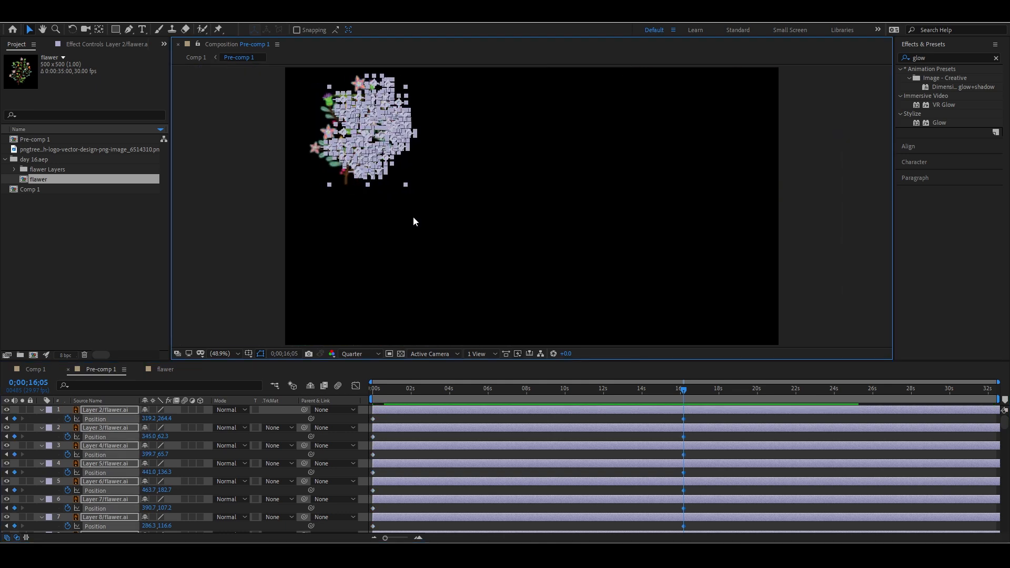
pyautogui.hotkey('shift', 'Right')
pyautogui.hotkey('shift', 'Right')
pyautogui.hotkey('shift', 'Right')
pyautogui.hotkey('shift', 'Right')
pyautogui.hotkey('shift', 'Right')
pyautogui.hotkey('shift', 'Right')
pyautogui.hotkey('shift', 'Right')
pyautogui.hotkey('shift', 'Right')
pyautogui.hotkey('shift', 'Right')
pyautogui.hotkey('shift', 'Right')
pyautogui.hotkey('shift', 'Right')
pyautogui.hotkey('shift', 'Right')
pyautogui.hotkey('shift', 'Right')
pyautogui.hotkey('shift', 'Right')
pyautogui.hotkey('shift', 'Right')
pyautogui.hotkey('shift', 'Right')
pyautogui.hotkey('shift', 'Right')
pyautogui.hotkey('shift', 'Right')
pyautogui.hotkey('shift', 'Right')
pyautogui.hotkey('shift', 'Right')
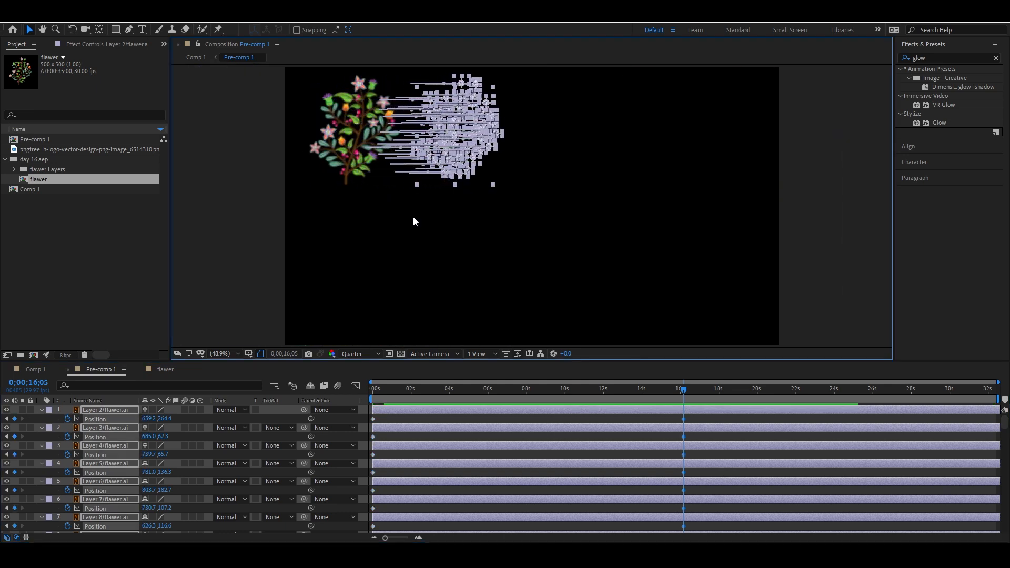
pyautogui.hotkey('shift', 'Right')
pyautogui.hotkey('shift', 'Right')
pyautogui.hotkey('shift', 'Right')
pyautogui.hotkey('shift', 'Right')
pyautogui.hotkey('shift', 'Right')
pyautogui.hotkey('shift', 'Right')
pyautogui.hotkey('shift', 'Right')
pyautogui.hotkey('shift', 'Right')
pyautogui.hotkey('shift', 'Down')
pyautogui.hotkey('shift', 'Down')
pyautogui.hotkey('shift', 'Down')
pyautogui.hotkey('shift', 'Down')
pyautogui.hotkey('shift', 'Down')
pyautogui.hotkey('shift', 'Down')
pyautogui.hotkey('shift', 'Down')
pyautogui.hotkey('shift', 'Down')
pyautogui.hotkey('shift', 'Down')
pyautogui.hotkey('shift', 'Down')
pyautogui.hotkey('shift', 'Down')
pyautogui.hotkey('shift', 'Down')
pyautogui.hotkey('shift', 'Down')
pyautogui.hotkey('shift', 'Down')
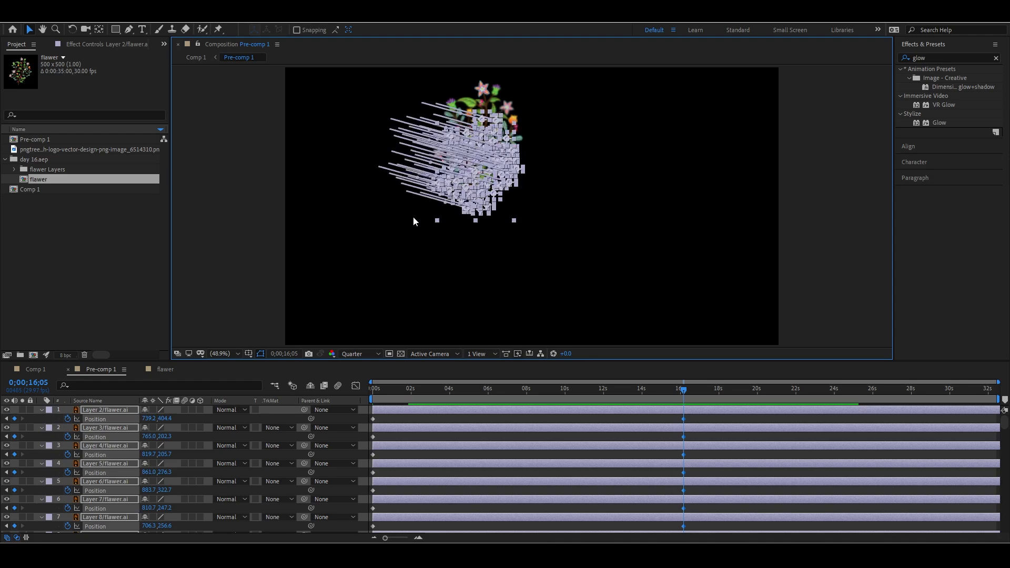
pyautogui.hotkey('shift', 'Down')
pyautogui.hotkey('shift', 'Down')
pyautogui.hotkey('shift', 'Down')
pyautogui.hotkey('shift', 'Down')
pyautogui.hotkey('shift', 'Down')
pyautogui.hotkey('shift', 'Down')
pyautogui.hotkey('shift', 'Down')
pyautogui.hotkey('shift', 'Down')
pyautogui.hotkey('shift', 'Down')
pyautogui.hotkey('shift', 'Down')
pyautogui.hotkey('shift', 'Down')
pyautogui.hotkey('shift', 'Down')
pyautogui.hotkey('shift', 'Right')
pyautogui.hotkey('shift', 'Right')
pyautogui.hotkey('shift', 'Right')
pyautogui.hotkey('shift', 'Right')
pyautogui.hotkey('shift', 'Right')
pyautogui.hotkey('shift', 'Right')
pyautogui.hotkey('shift', 'Right')
pyautogui.hotkey('shift', 'Right')
pyautogui.hotkey('shift', 'Right')
pyautogui.hotkey('shift', 'Right')
pyautogui.hotkey('shift', 'Right')
pyautogui.hotkey('shift', 'Right')
pyautogui.hotkey('shift', 'Right')
pyautogui.hotkey('shift', 'Right')
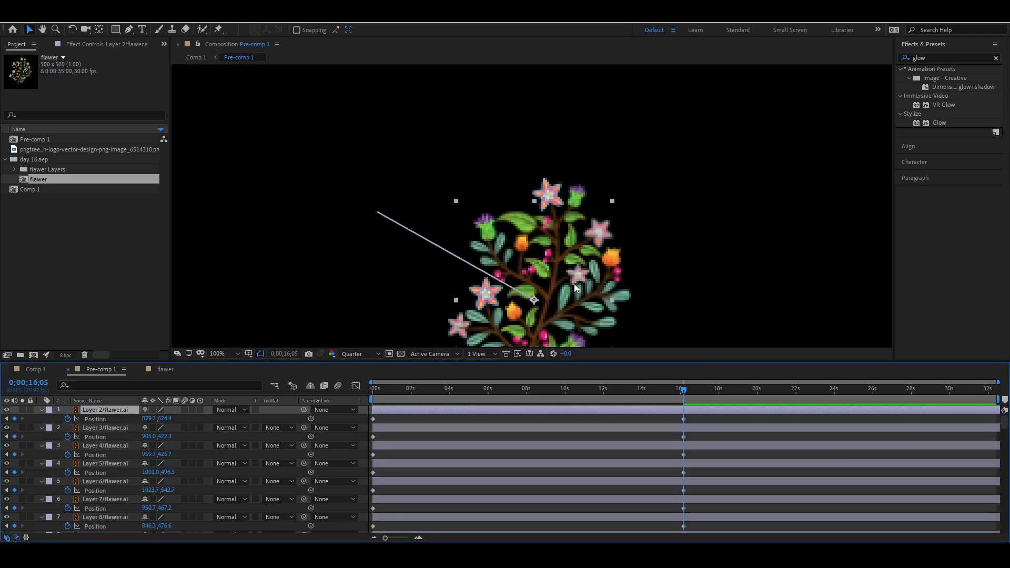
# Step: Try moving the top star flower on Layer 3 away from the plant by itself, and undo the move
pyautogui.moveTo(575, 285); pyautogui.dragTo(562, 206)
pyautogui.click(582, 417)
pyautogui.click(580, 411)
pyautogui.click(580, 427)
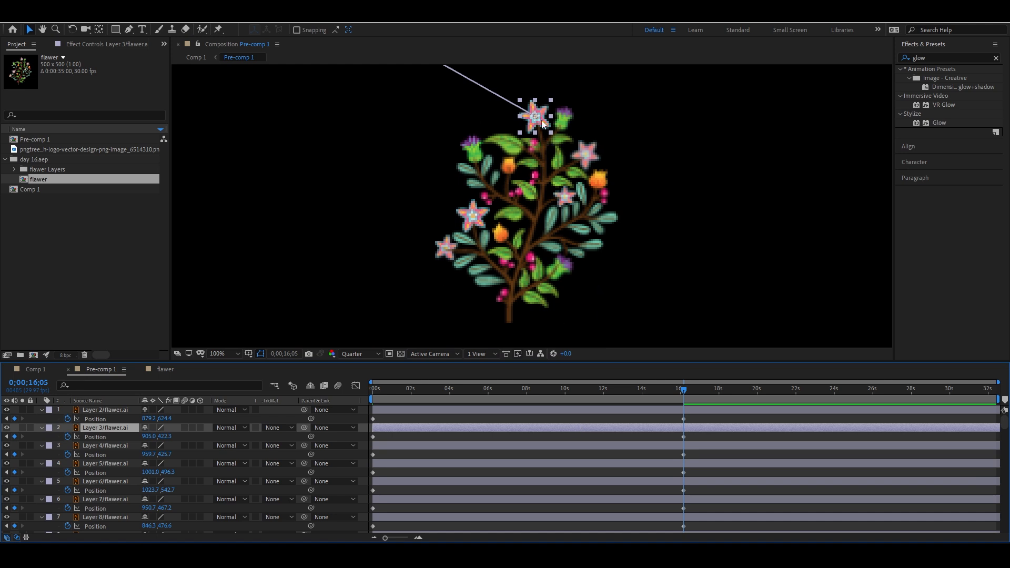
pyautogui.moveTo(542, 121); pyautogui.dragTo(639, 160)
pyautogui.hotkey('ctrl', 'z')
pyautogui.hotkey('ctrl', 'z')
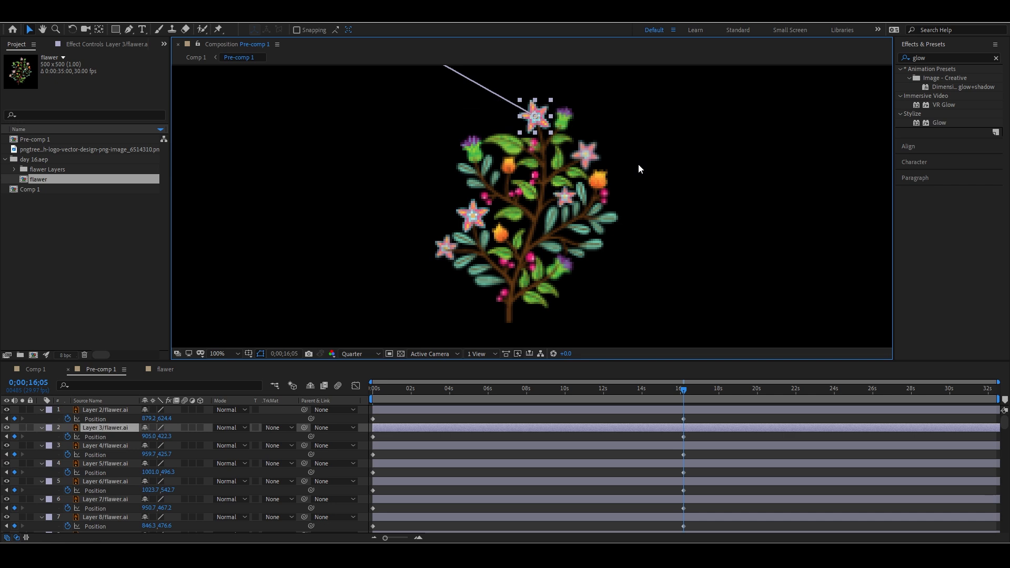
# Step: Preview the plant's movement in Pre-comp 1 from 0;00;00;00 with the whole frame fitted in view
pyautogui.click(638, 418)
pyautogui.moveTo(517, 387); pyautogui.dragTo(361, 418)
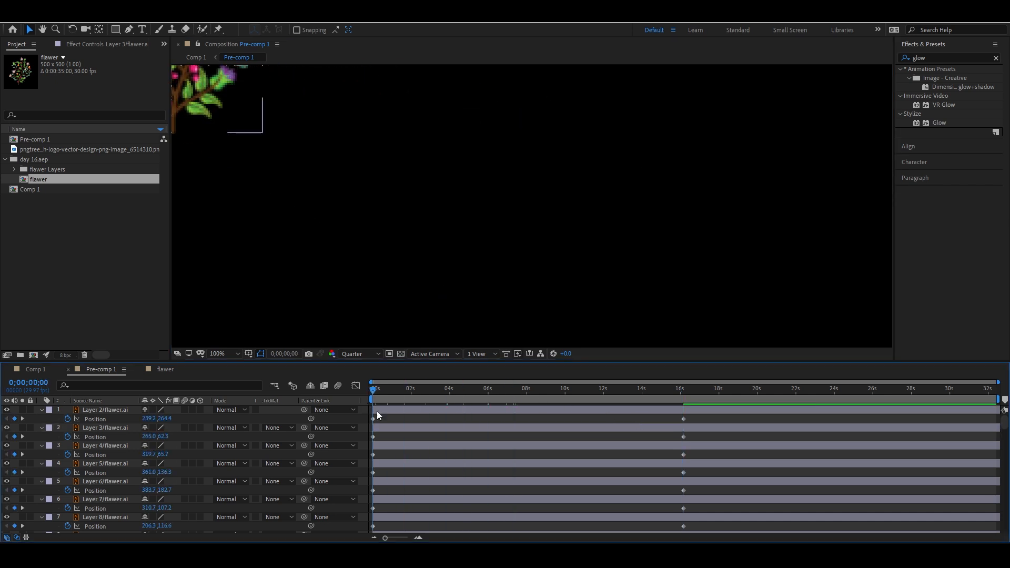
pyautogui.scroll(-3, 371, 233)
pyautogui.click(226, 354)
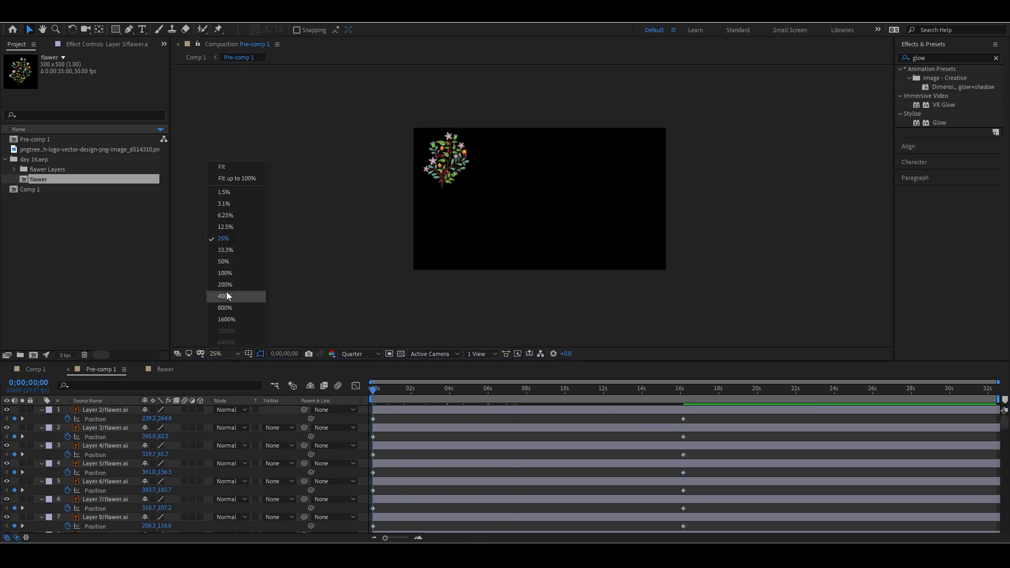
pyautogui.click(223, 168)
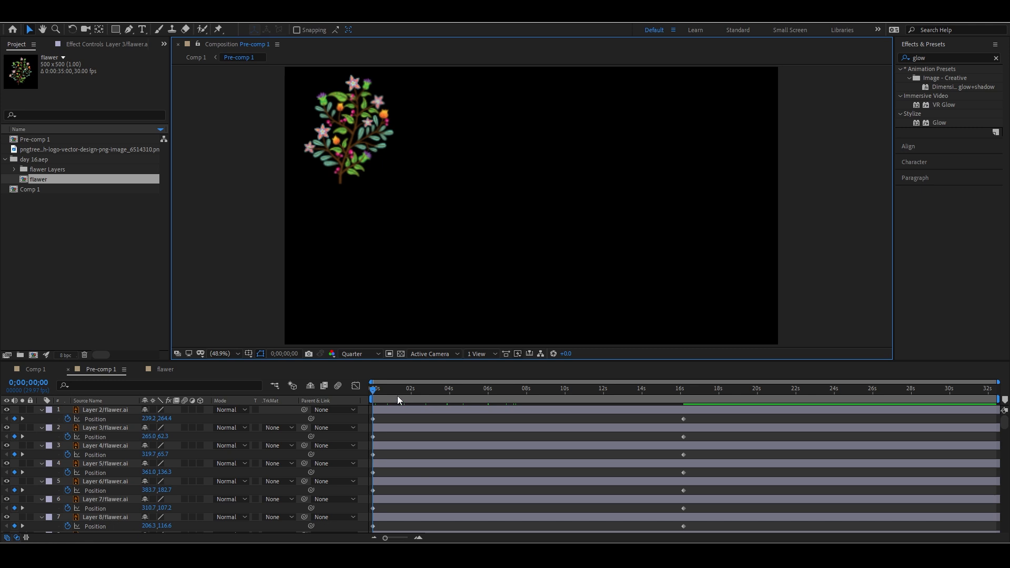
pyautogui.moveTo(398, 392); pyautogui.dragTo(365, 405)
pyautogui.press('space')
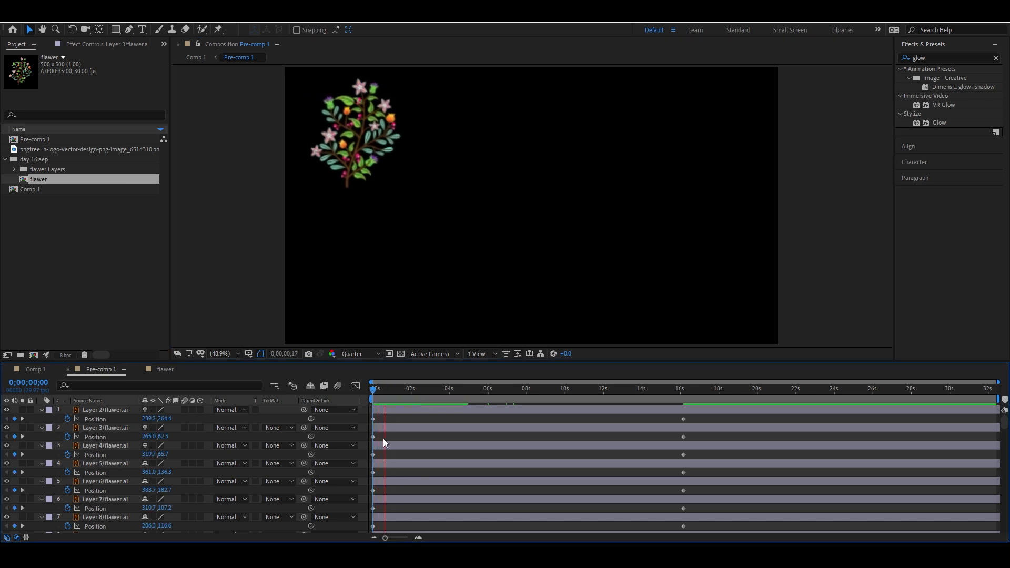
# Step: Stop the preview and check Layer 3's Position keyframes at 0;00;00;00 and 0;00;16;05
pyautogui.press('space')
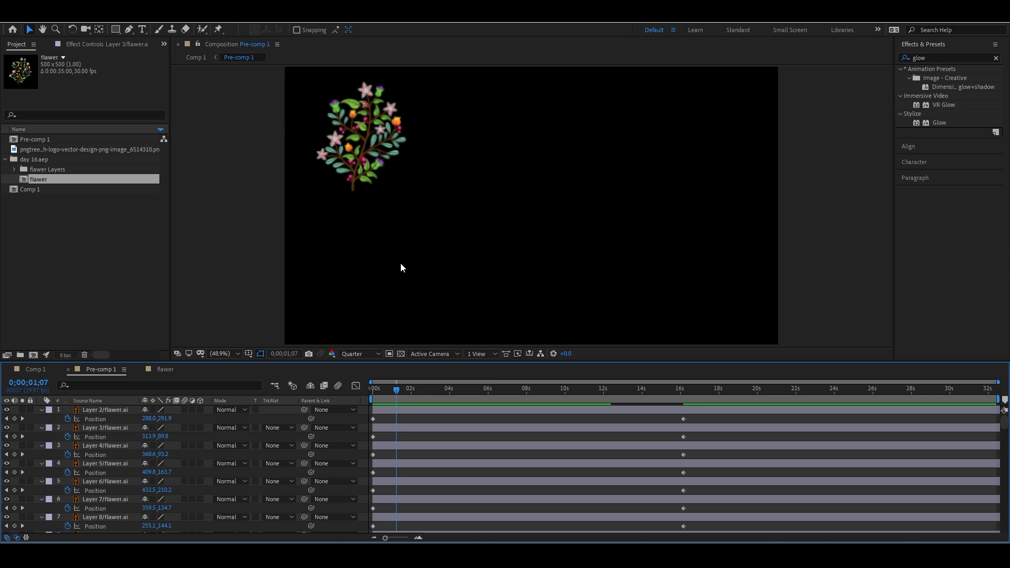
pyautogui.click(368, 184)
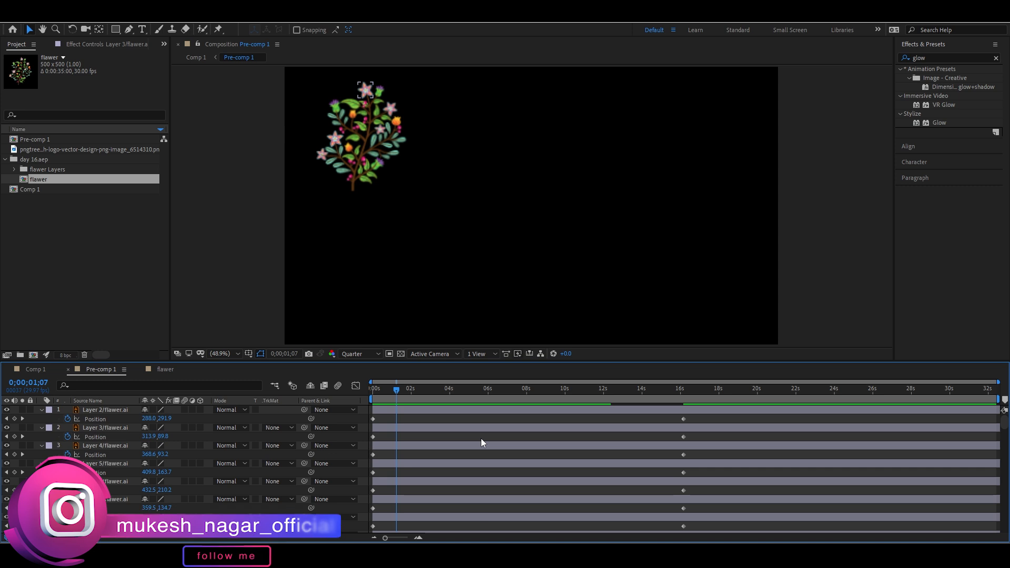
pyautogui.click(449, 428)
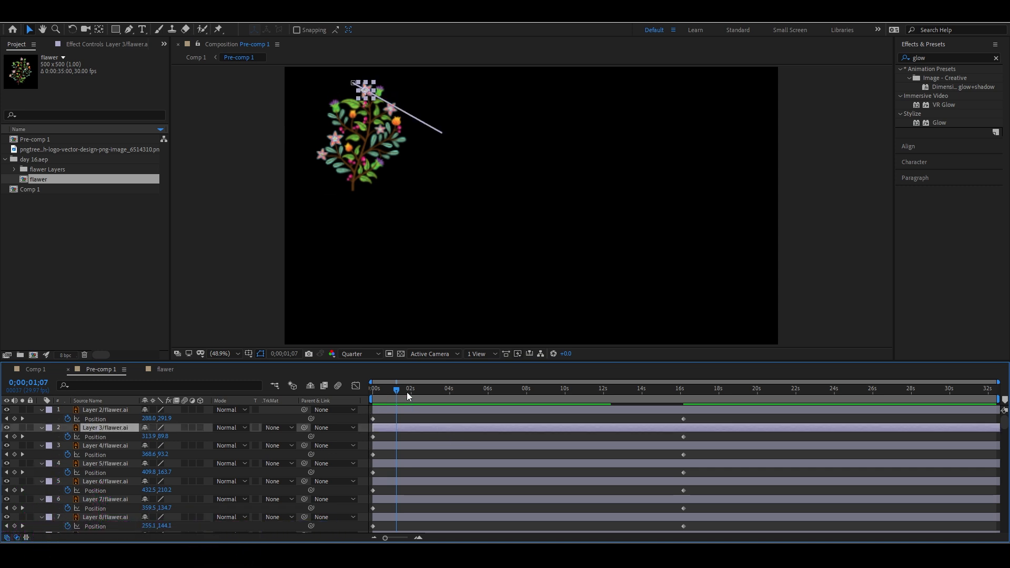
pyautogui.moveTo(409, 395); pyautogui.dragTo(373, 440)
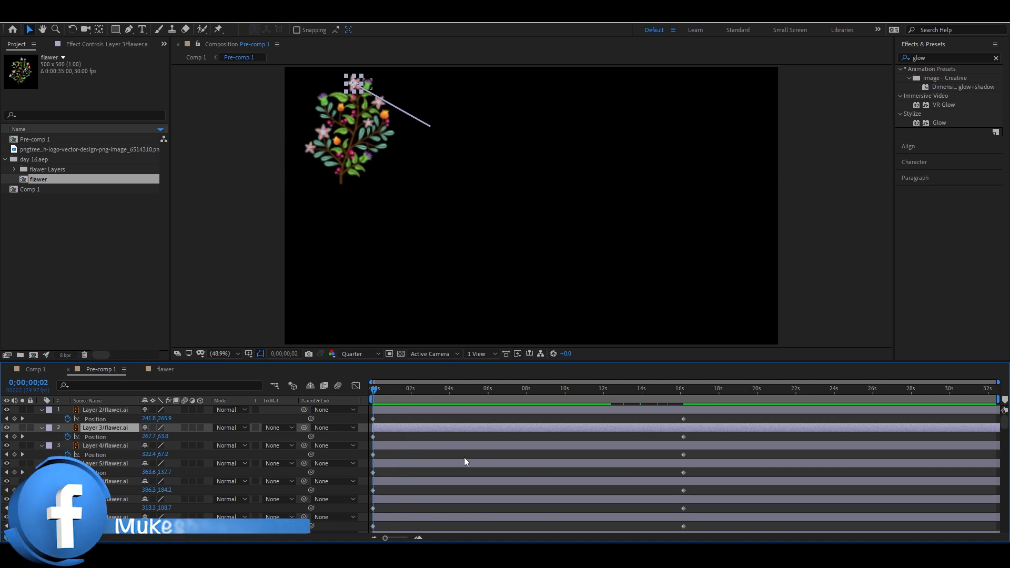
pyautogui.click(22, 419)
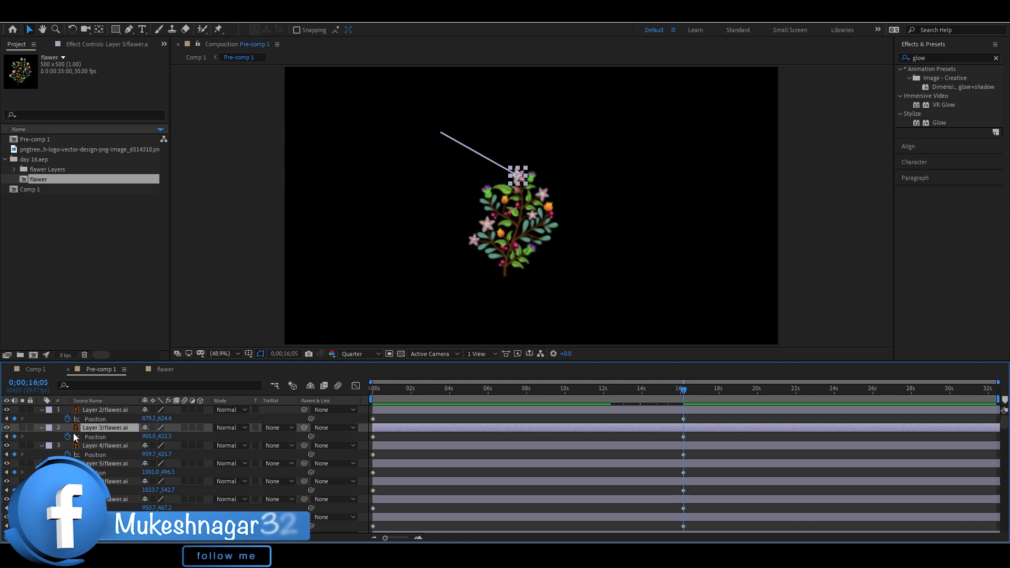
pyautogui.moveTo(400, 388); pyautogui.dragTo(332, 409)
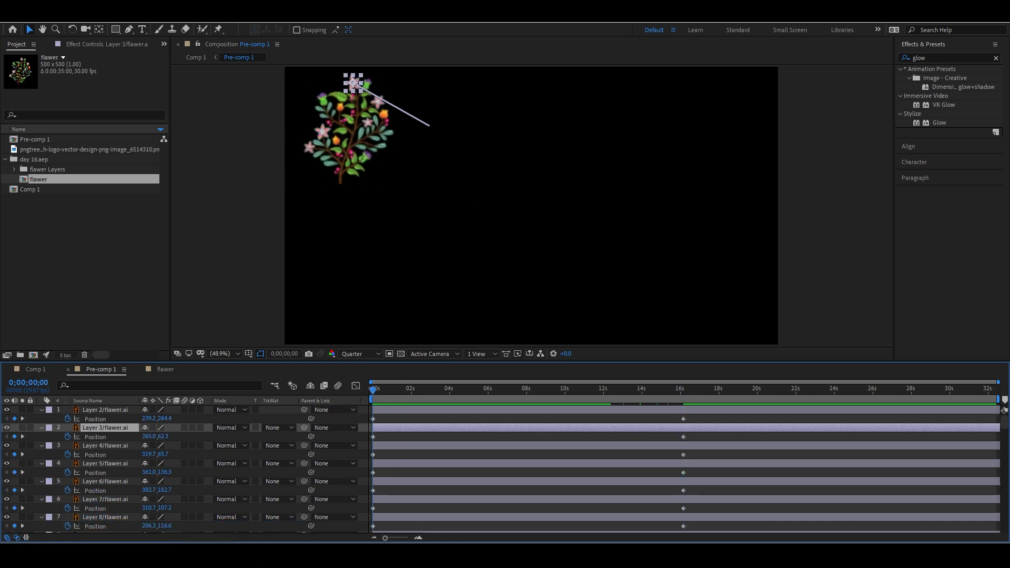
# Step: Review the motion of all the selected plant layers between the first and last Position keyframes
pyautogui.press('k')
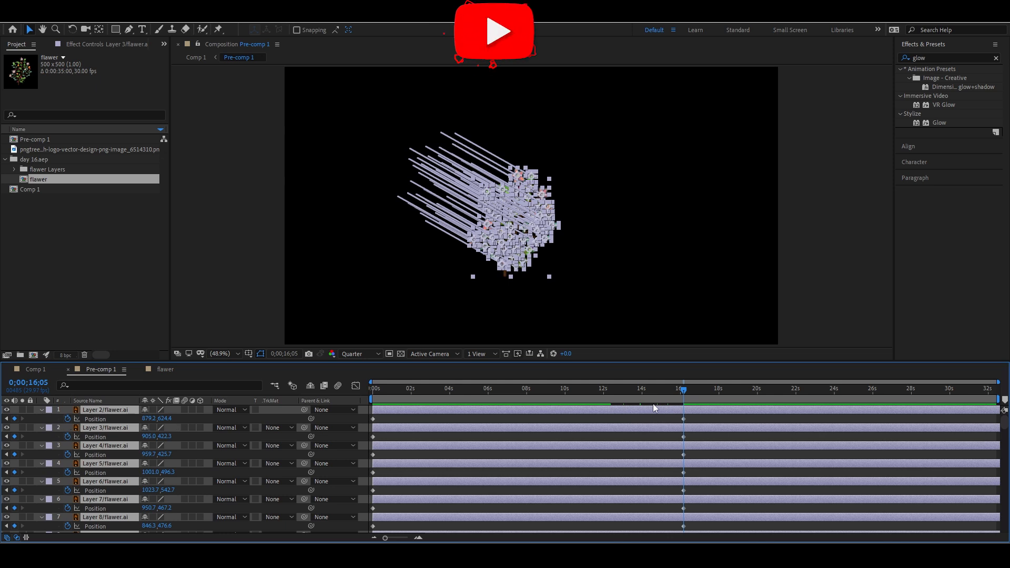
pyautogui.click(681, 393)
pyautogui.moveTo(604, 398); pyautogui.dragTo(529, 392)
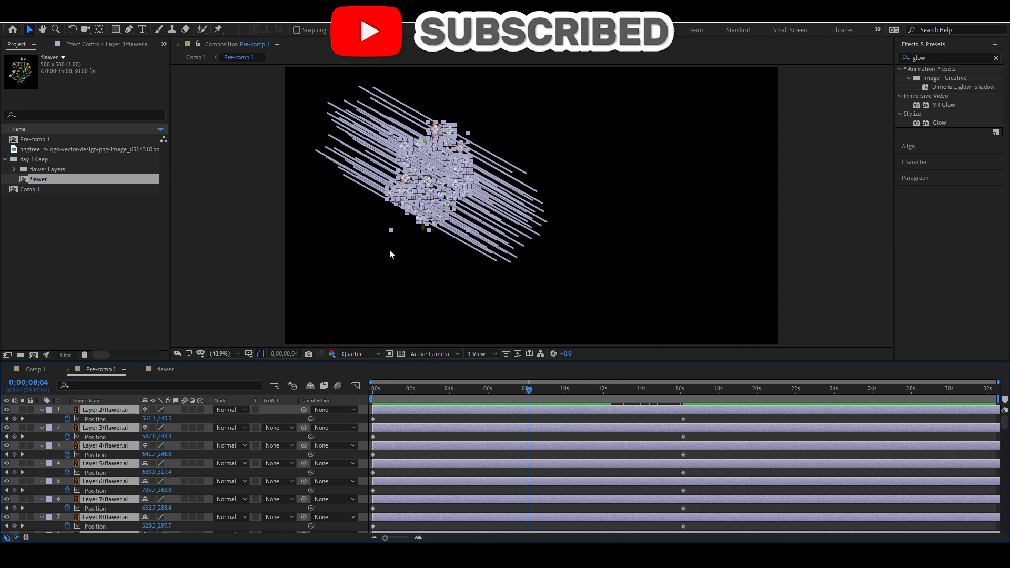
pyautogui.click(372, 393)
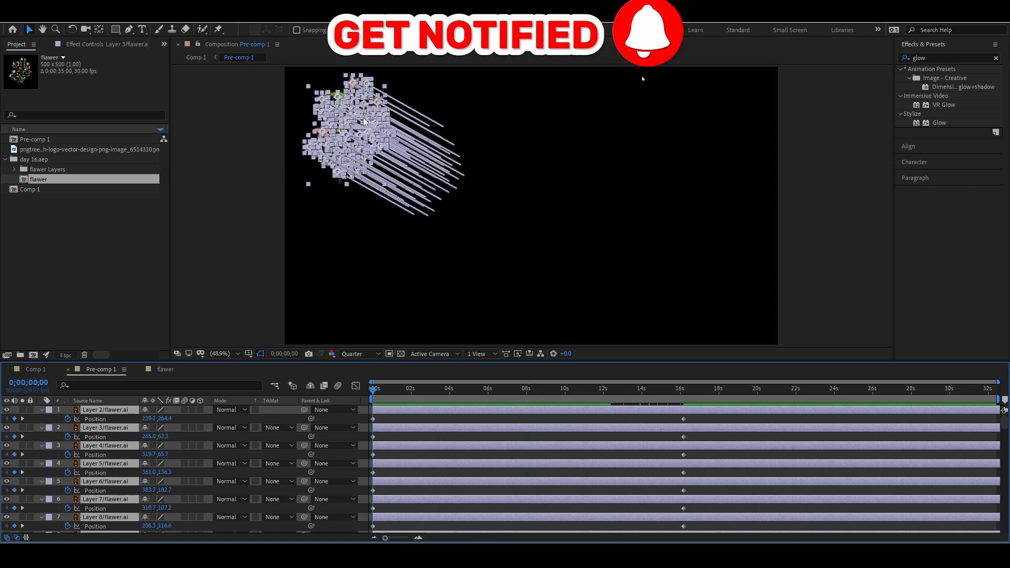
pyautogui.click(22, 420)
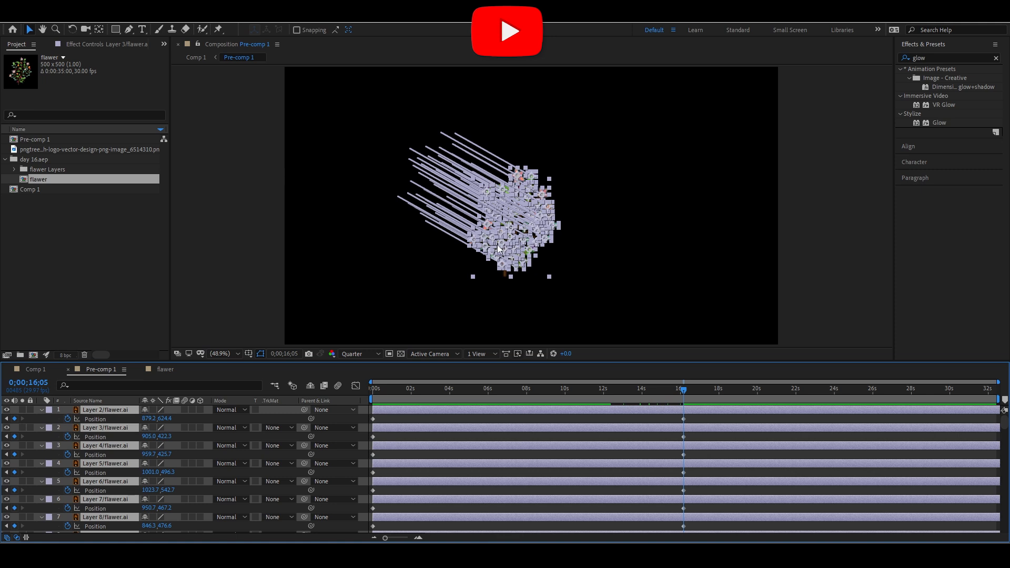
# Step: Remove the Position animation from all flower layers at 0;00;07;17, and deselect them
pyautogui.click(519, 396)
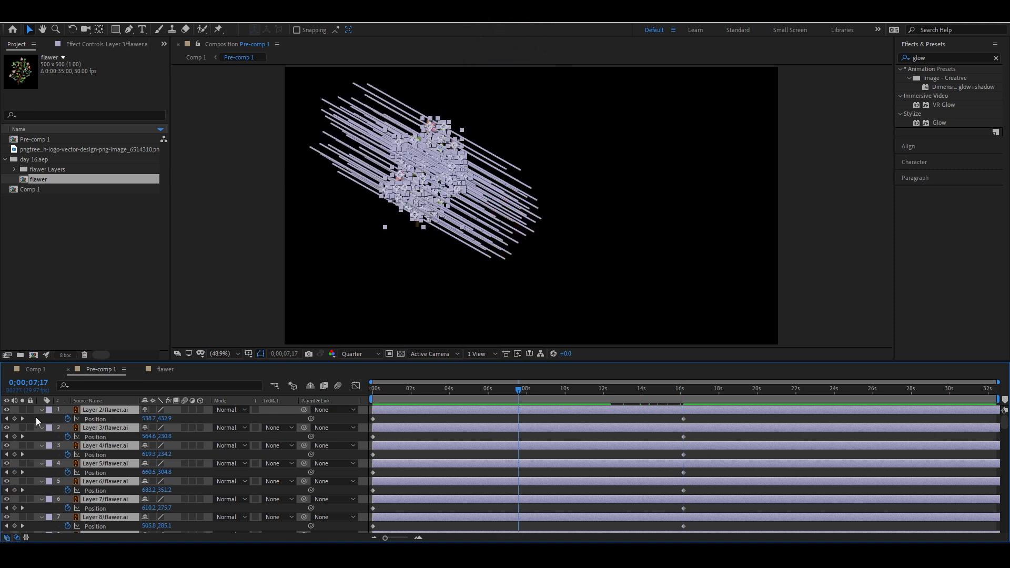
pyautogui.click(68, 418)
pyautogui.press('Home')
pyautogui.press('F2')
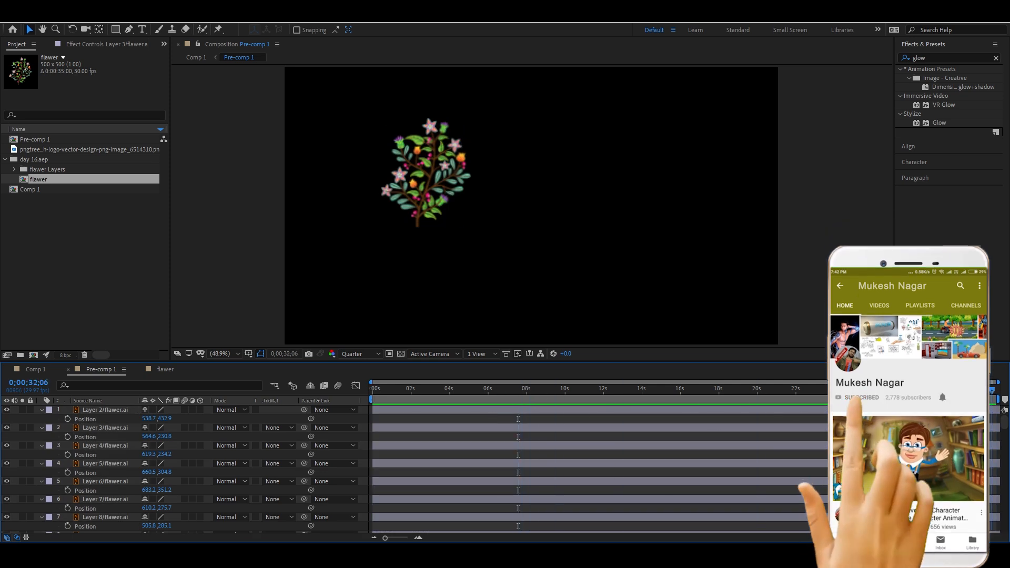
# Step: Select all the plant's layers and move them together to the lower-left corner of the frame
pyautogui.click(418, 223)
pyautogui.press('r')
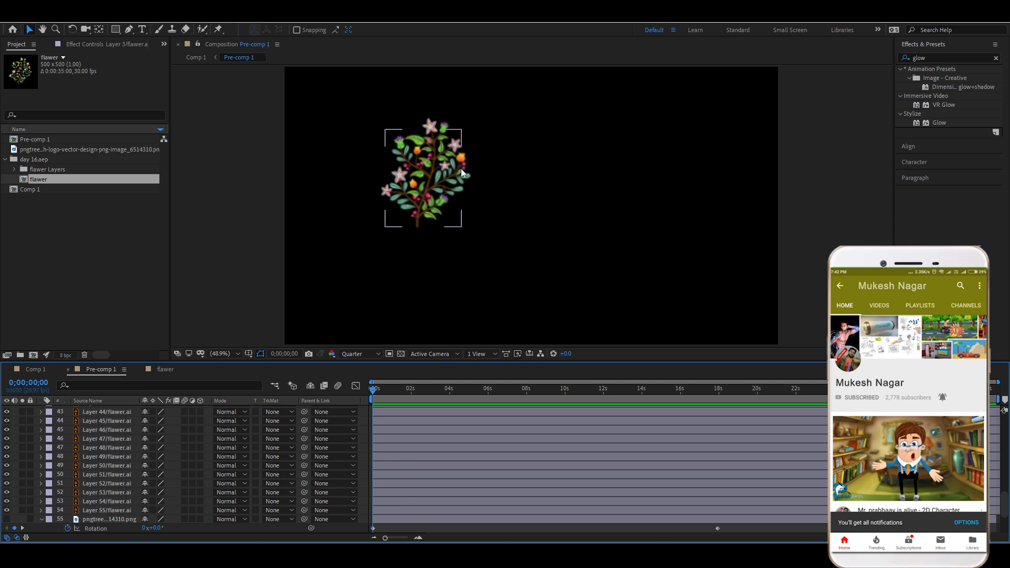
pyautogui.moveTo(366, 251); pyautogui.dragTo(481, 106)
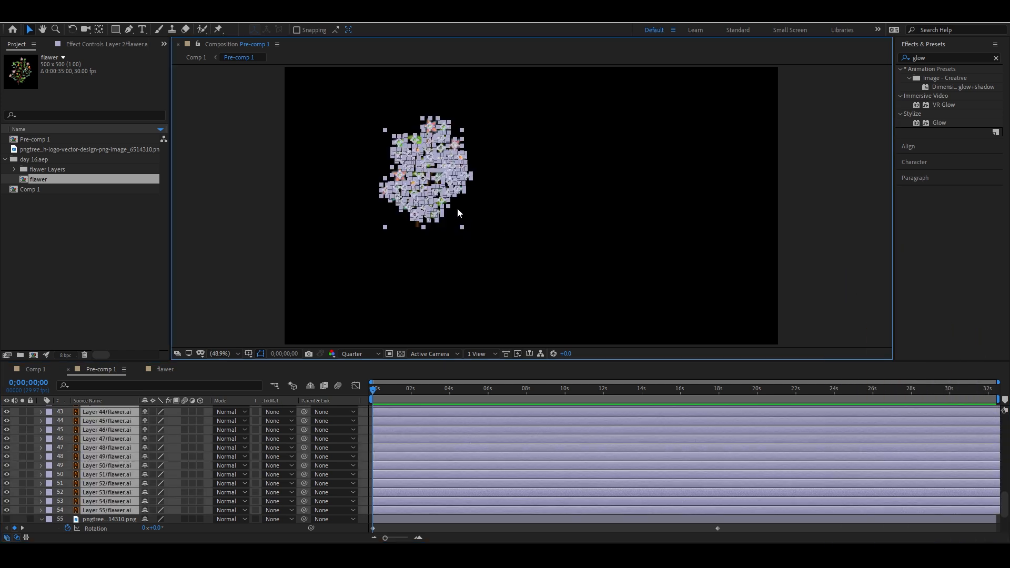
pyautogui.moveTo(438, 214); pyautogui.dragTo(350, 306)
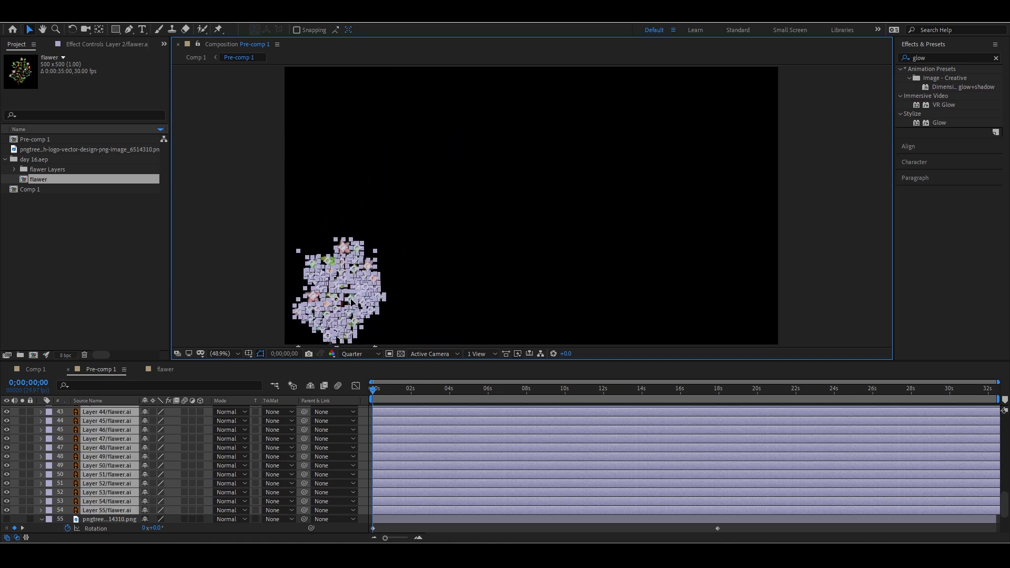
pyautogui.click(232, 271)
pyautogui.moveTo(435, 220); pyautogui.dragTo(239, 355)
# Step: Duplicate all the flower layers and place the copied plant near the lower-right corner of the frame
pyautogui.hotkey('ctrl', 'd')
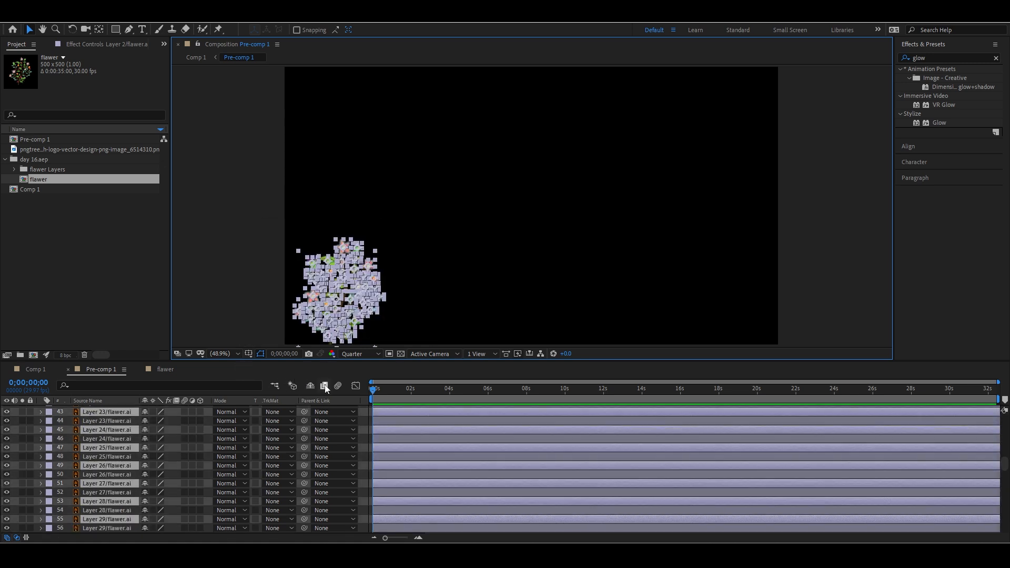
pyautogui.moveTo(120, 428); pyautogui.dragTo(127, 417)
pyautogui.moveTo(340, 318); pyautogui.dragTo(708, 319)
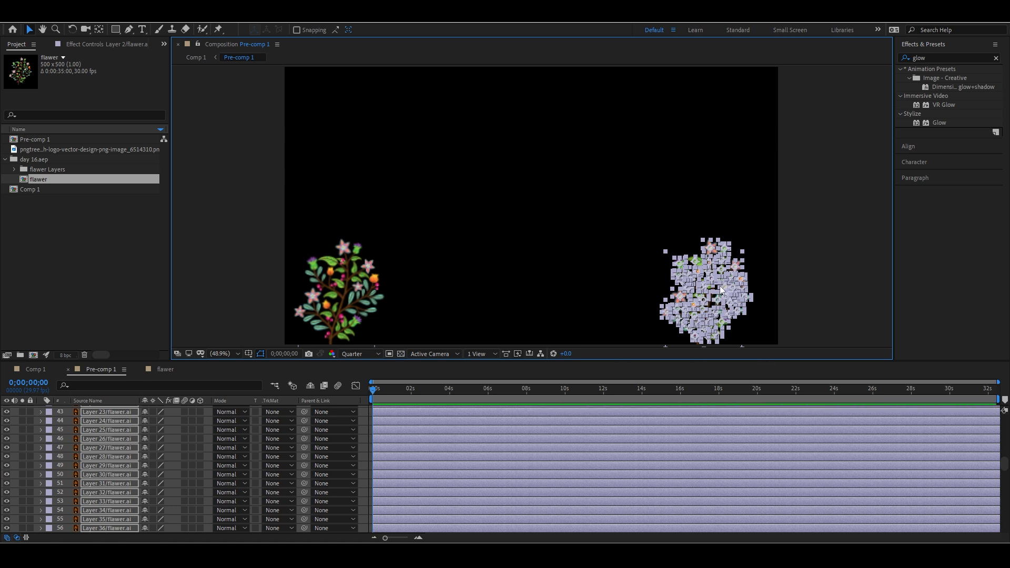
# Step: Try a horizontal stretch on the copied plant and undo it, and set the Scale of all its layers to 41%
pyautogui.moveTo(712, 298); pyautogui.dragTo(700, 276)
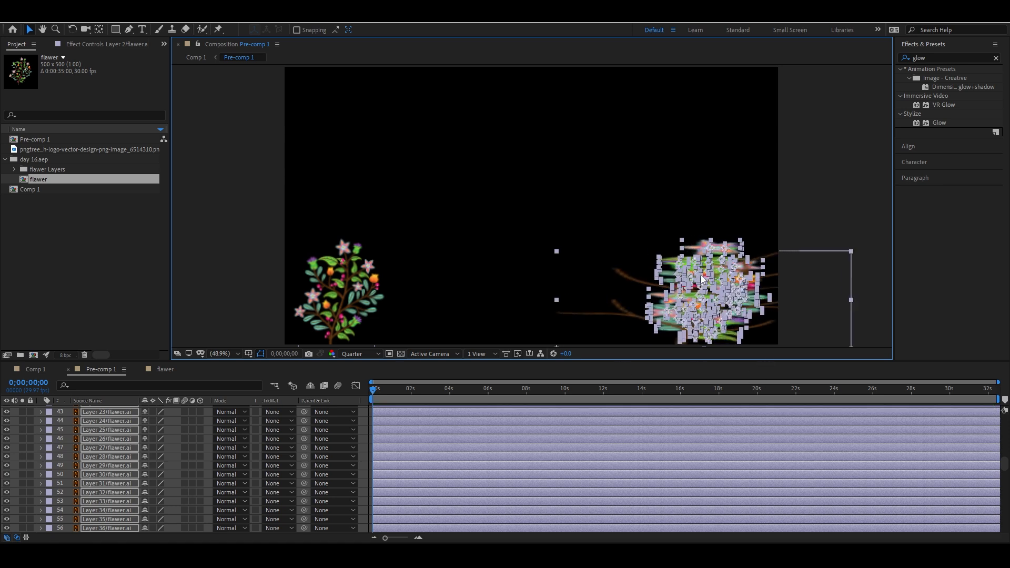
pyautogui.hotkey('ctrl', 'z')
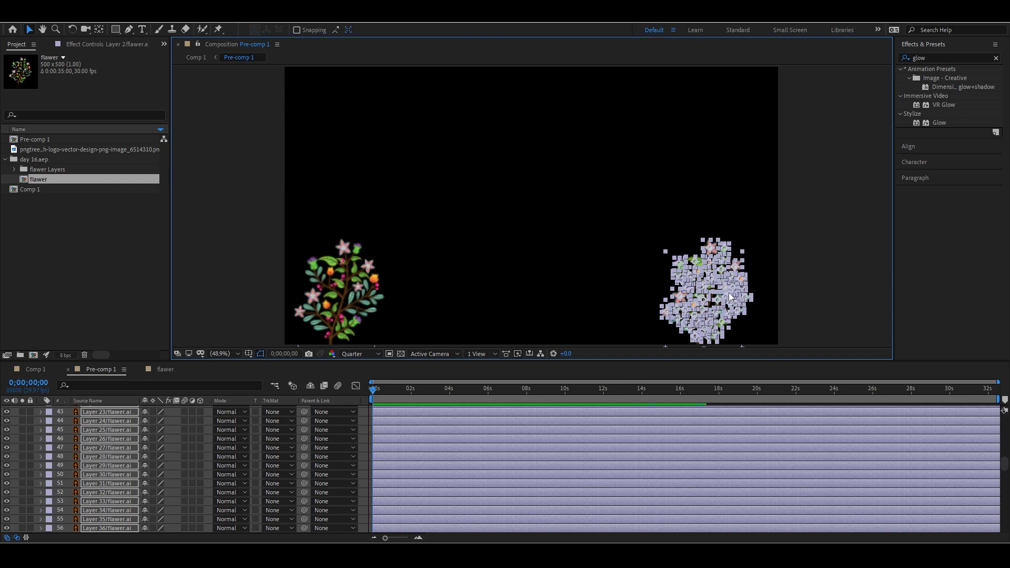
pyautogui.scroll(4, 742, 295)
pyautogui.press('s')
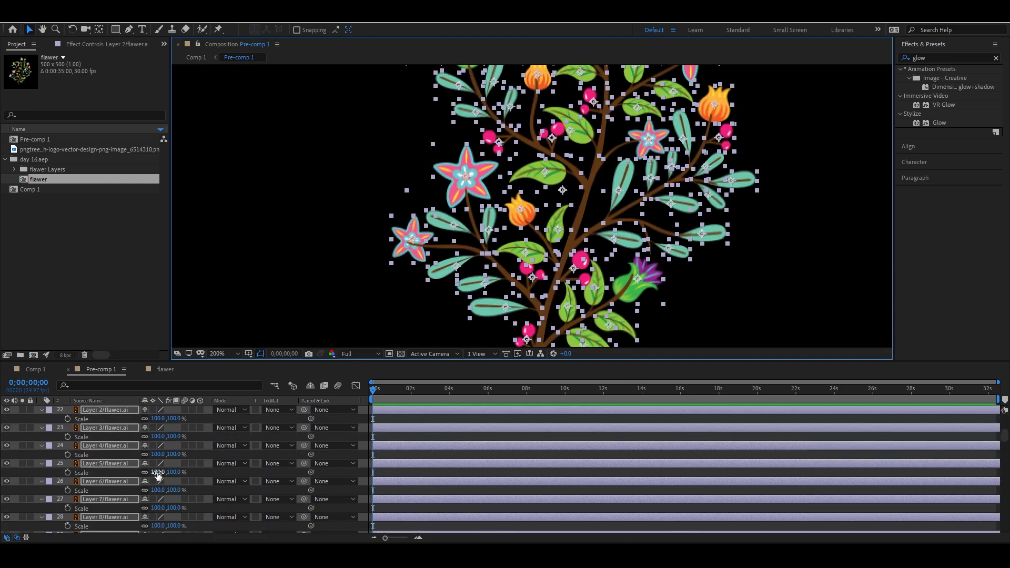
pyautogui.moveTo(174, 437); pyautogui.dragTo(153, 438)
pyautogui.moveTo(153, 437); pyautogui.dragTo(134, 437)
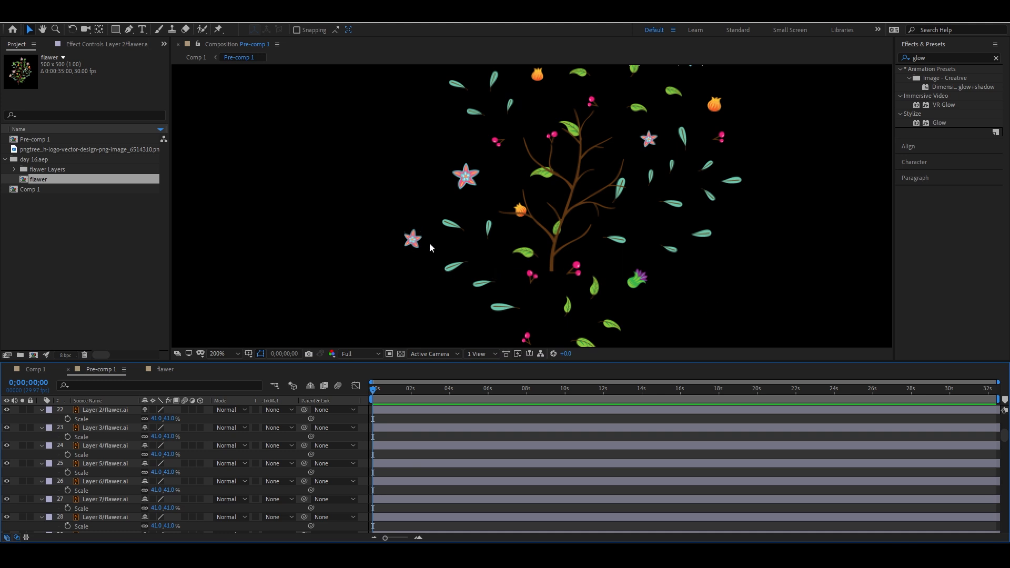
# Step: Pre-compose all layers of the original plant as Pre-comp 2, moving all attributes into the new composition
pyautogui.scroll(-4, 430, 242)
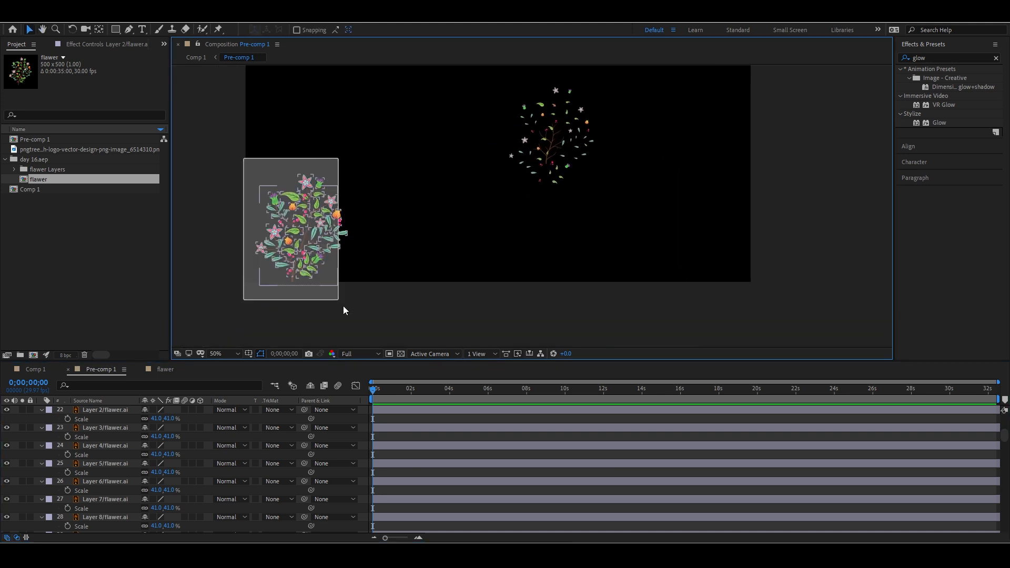
pyautogui.moveTo(345, 311); pyautogui.dragTo(356, 324)
pyautogui.hotkey('ctrl', 'shift', 'c')
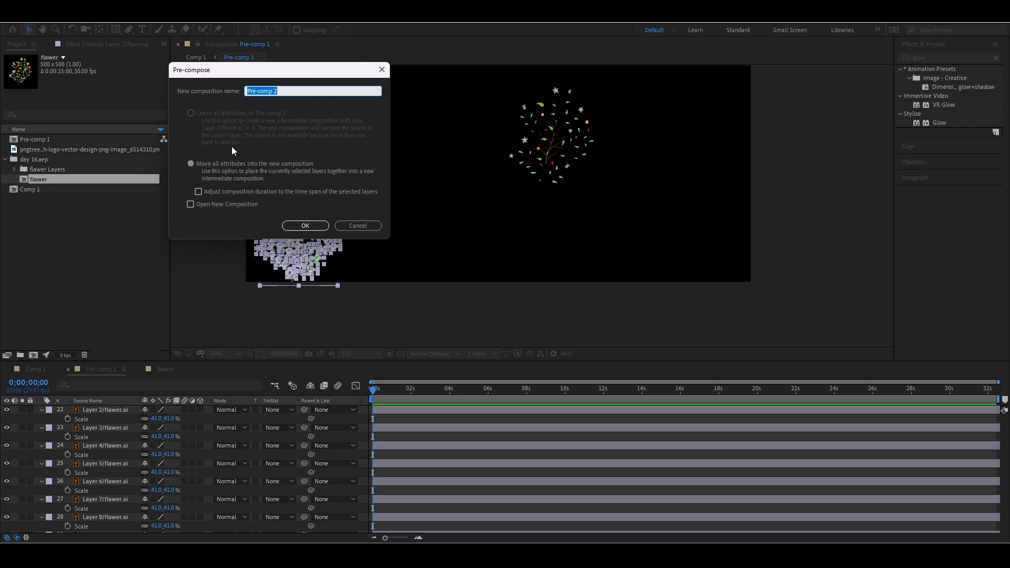
pyautogui.click(306, 225)
# Step: Move Pre-comp 2 up from the lower-left corner of the frame and set its Scale to 95%
pyautogui.moveTo(303, 238); pyautogui.dragTo(323, 199)
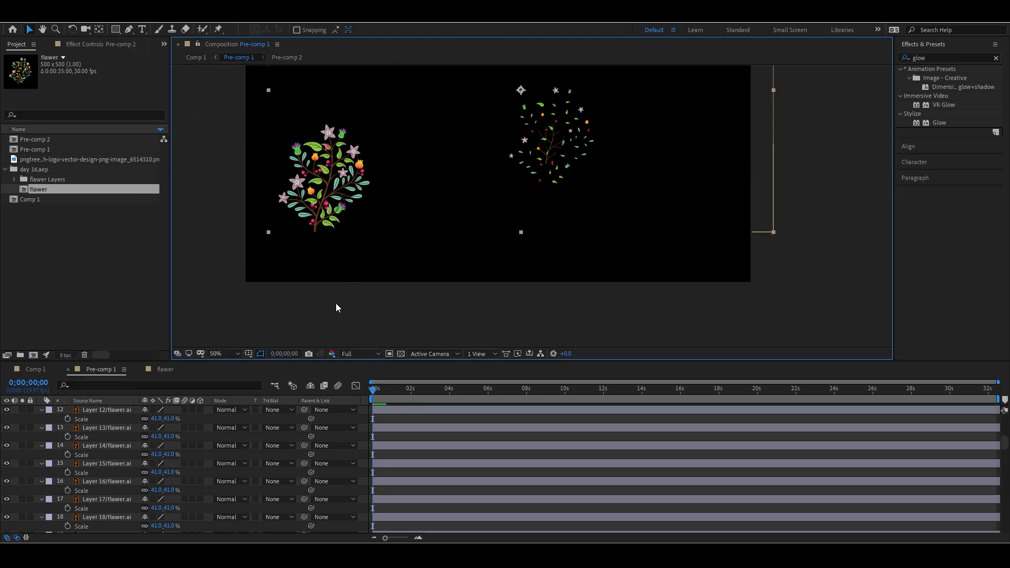
pyautogui.scroll(5, 188, 437)
pyautogui.moveTo(169, 419)
pyautogui.mouseDown()
pyautogui.moveTo(142, 418)
pyautogui.moveTo(169, 418)
pyautogui.mouseUp()
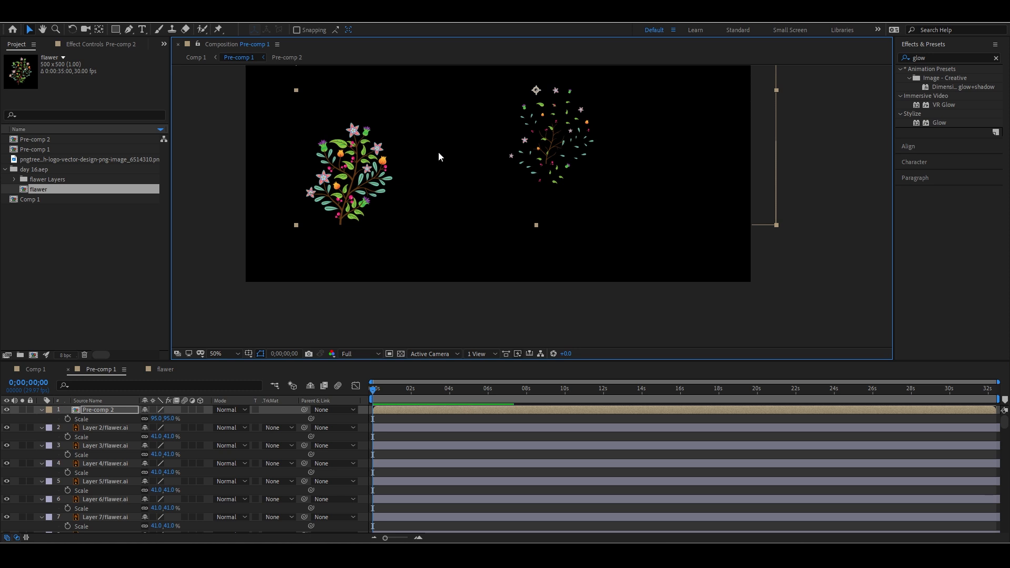
# Step: Place Pre-comp 2's anchor point at the base of the plant's stem and set its Scale to 109%
pyautogui.press('y')
pyautogui.moveTo(535, 93); pyautogui.dragTo(453, 156)
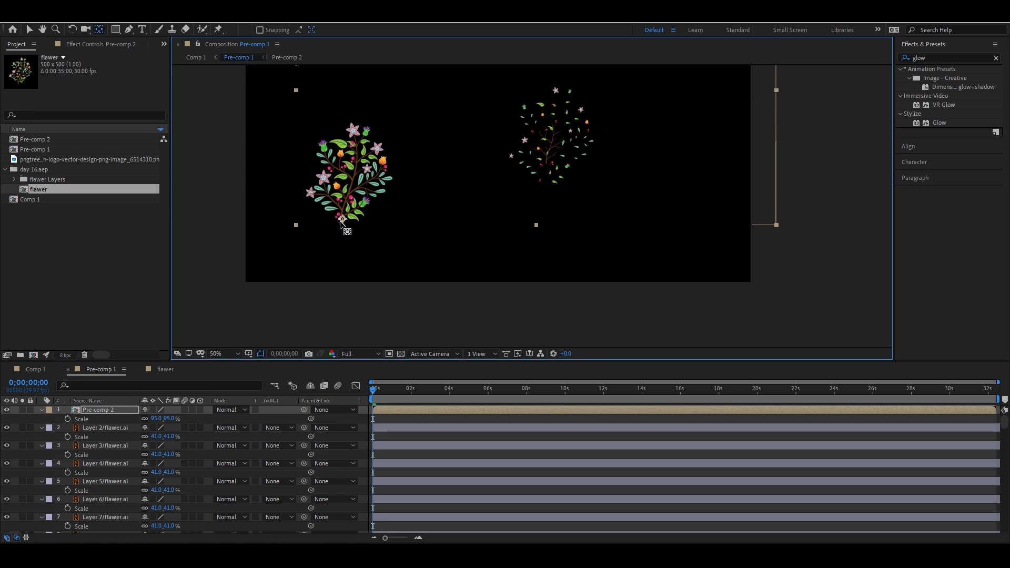
pyautogui.moveTo(174, 419); pyautogui.dragTo(217, 435)
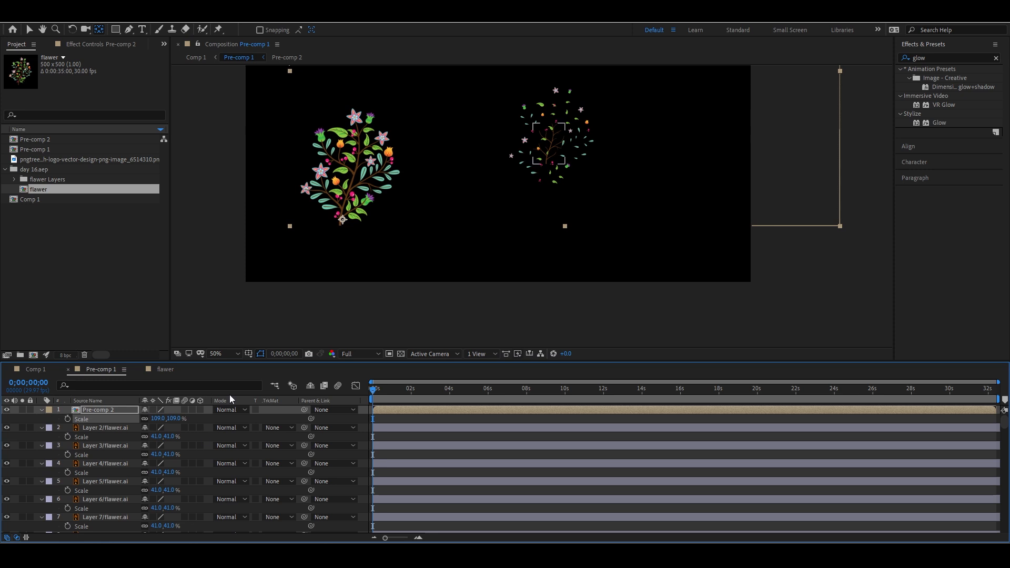
# Step: Try rotating Pre-comp 2 as a whole about its stem-base anchor point, and return it to 0°
pyautogui.press('r')
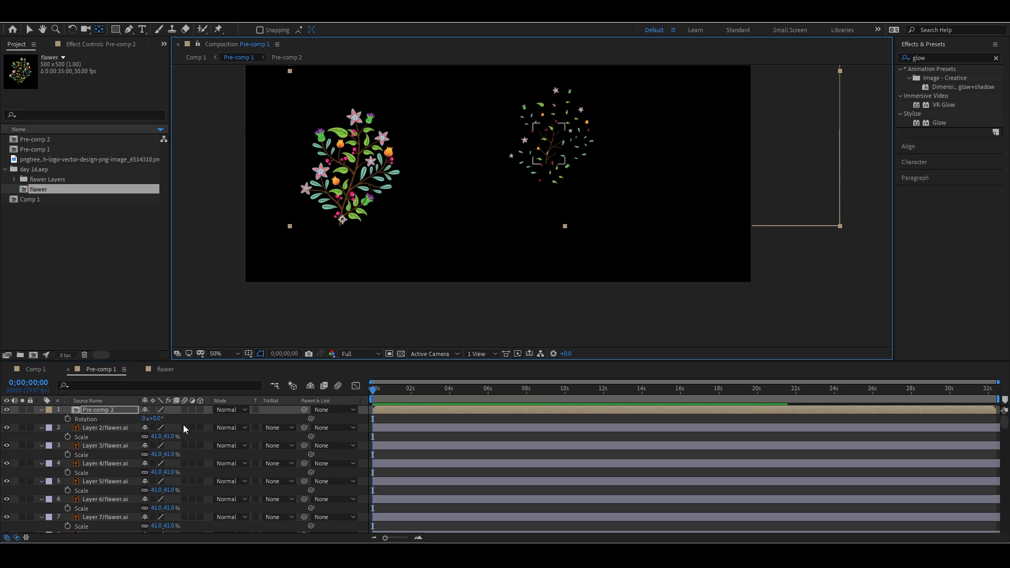
pyautogui.moveTo(158, 418); pyautogui.dragTo(210, 450)
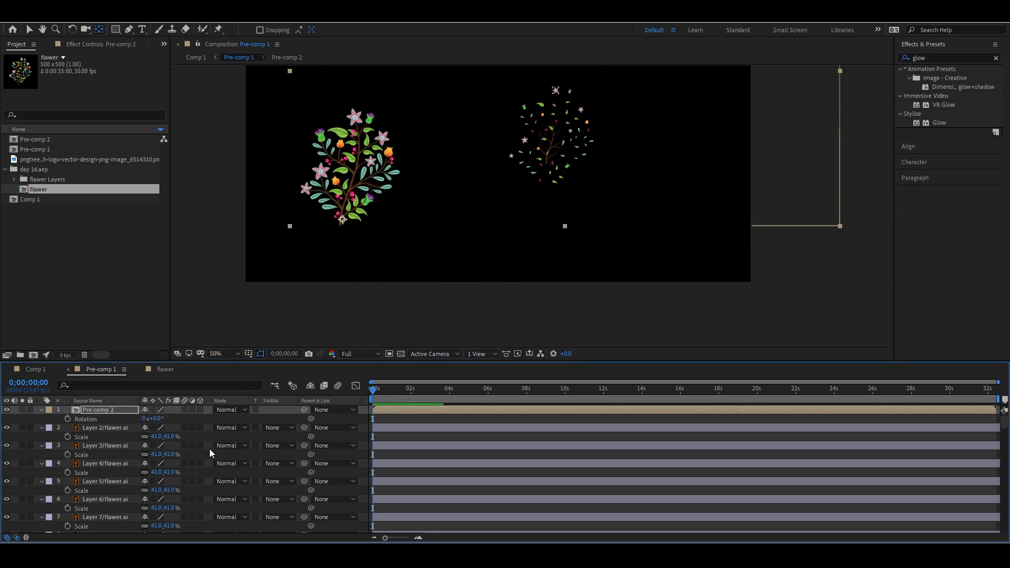
# Step: Restore all layers of the copied, non-precomposed plant to 100% Scale and set their Rotation to 118°
pyautogui.click(466, 428)
pyautogui.scroll(-6, 466, 431)
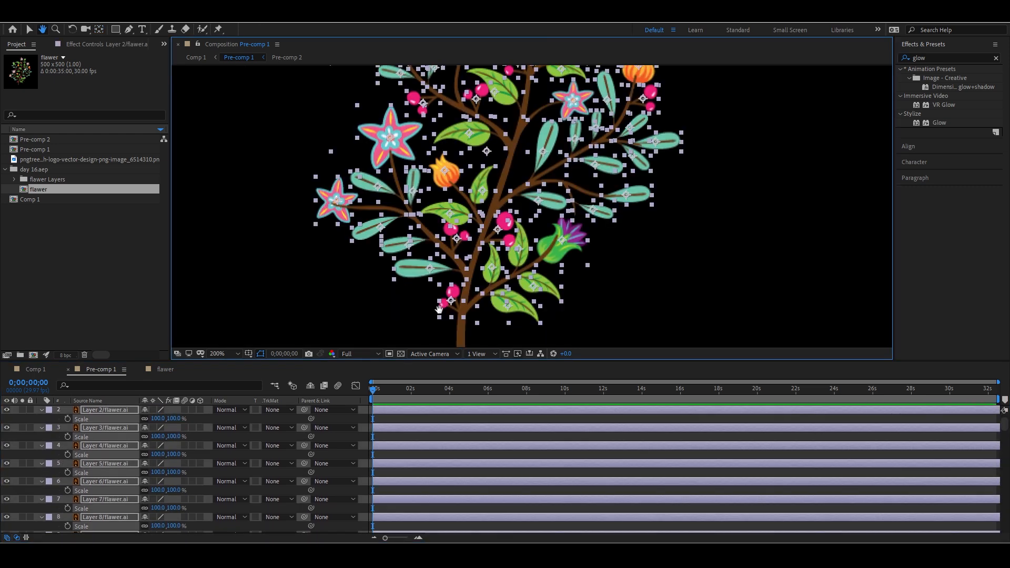
pyautogui.press('v')
pyautogui.click(156, 437)
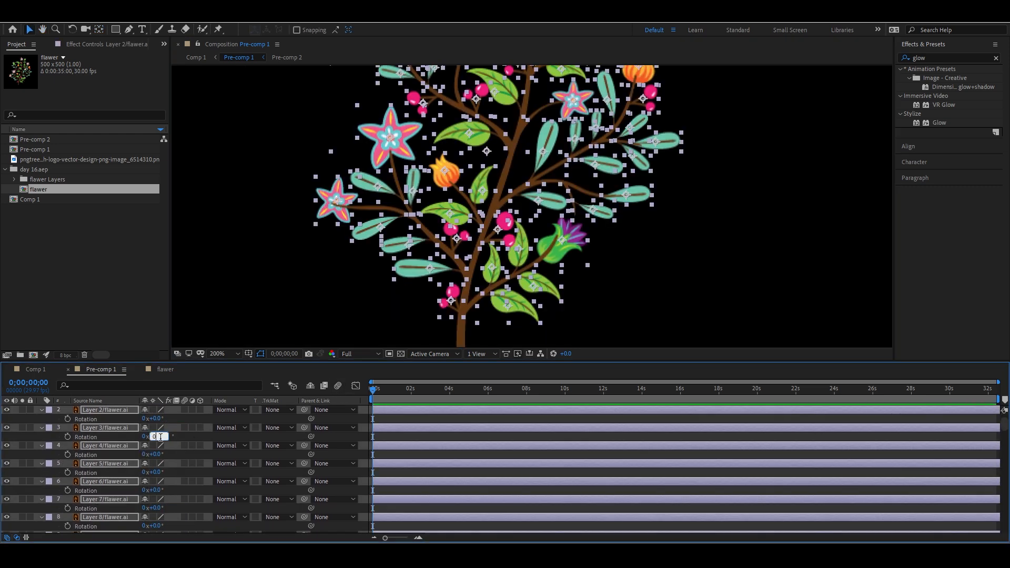
pyautogui.moveTo(155, 418); pyautogui.dragTo(206, 414)
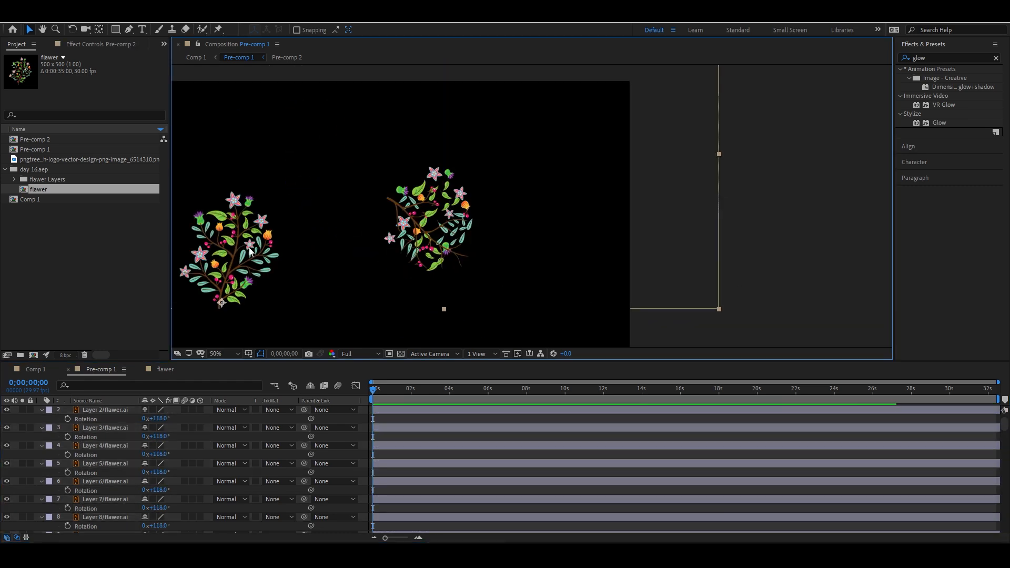
# Step: Fit the frame in view, set Pre-comp 2's Rotation to 356°, and move it slightly up and right in the frame
pyautogui.scroll(2, 218, 337)
pyautogui.scroll(1, 178, 443)
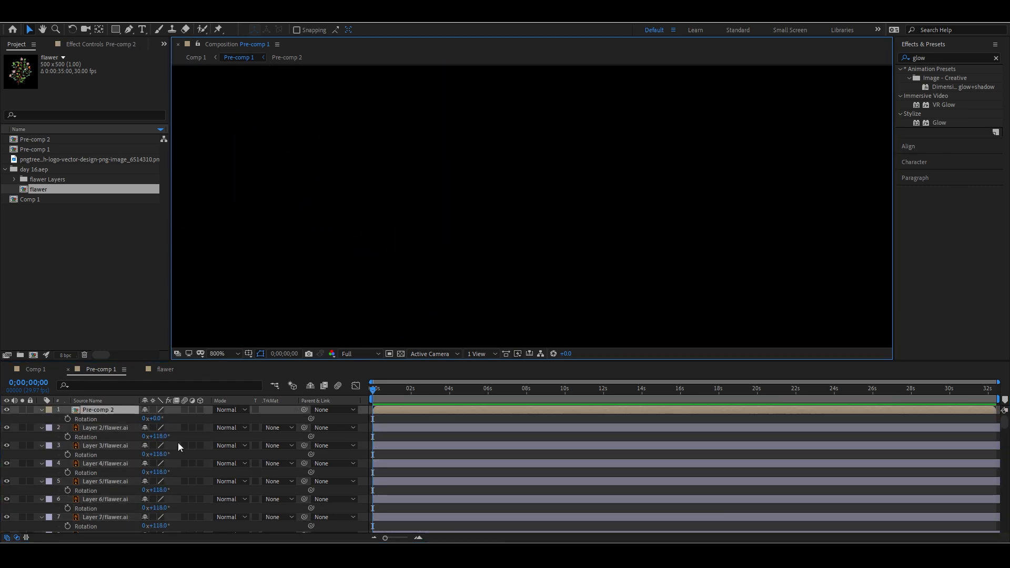
pyautogui.click(227, 348)
pyautogui.click(235, 302)
pyautogui.moveTo(158, 419); pyautogui.dragTo(341, 419)
pyautogui.moveTo(404, 236); pyautogui.dragTo(413, 203)
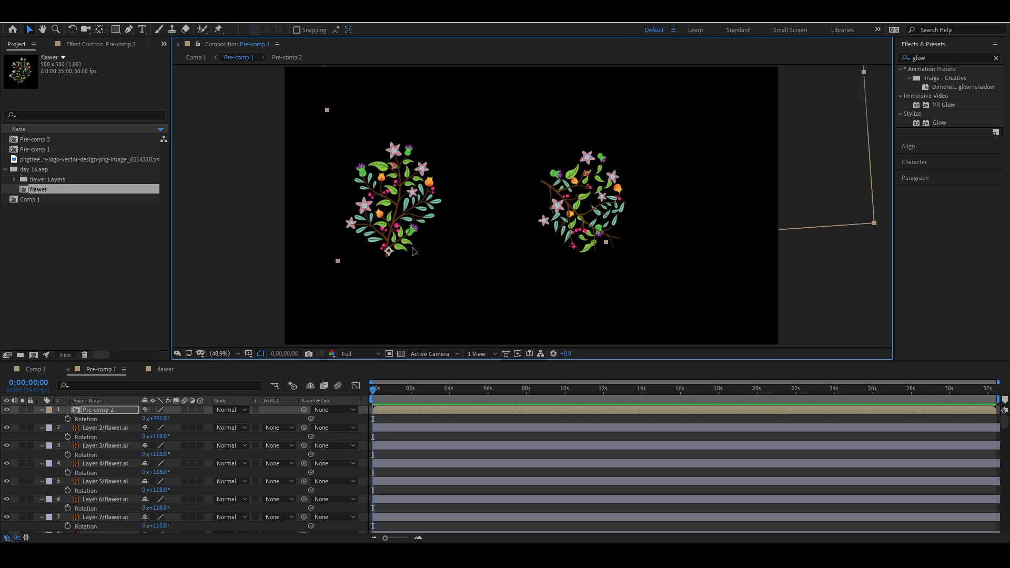
pyautogui.moveTo(413, 251); pyautogui.dragTo(415, 257)
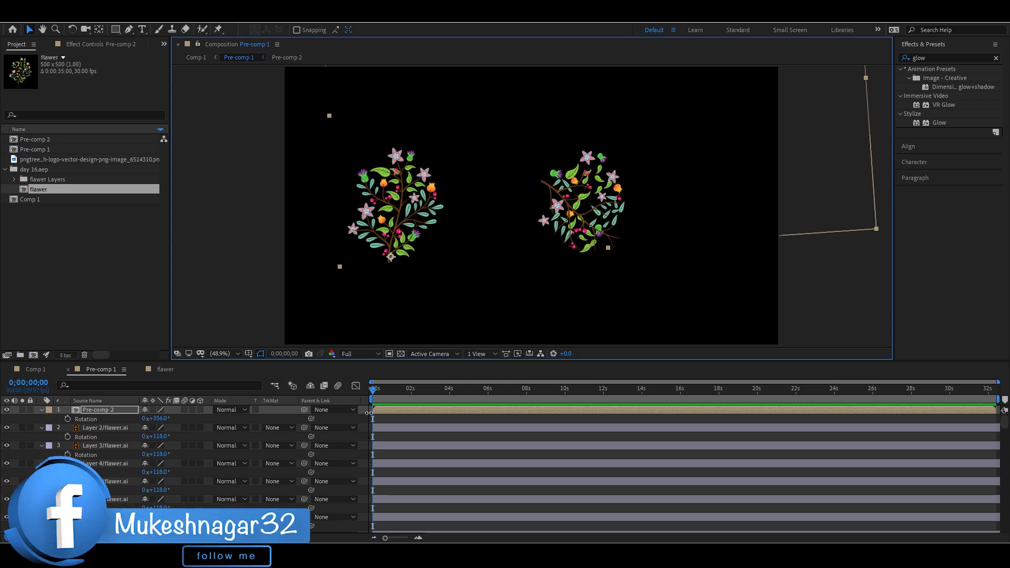
# Step: Collapse the Rotation properties of Pre-comp 2 and all the separate flawer.ai layers in the Pre-comp 1 timeline
pyautogui.click(383, 395)
pyautogui.press('Home')
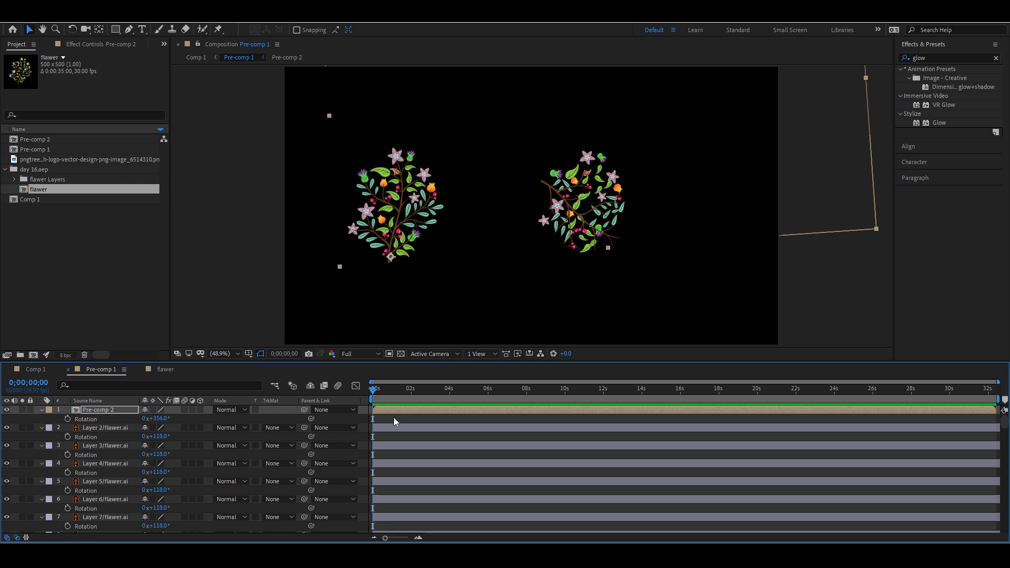
pyautogui.scroll(-5, 119, 456)
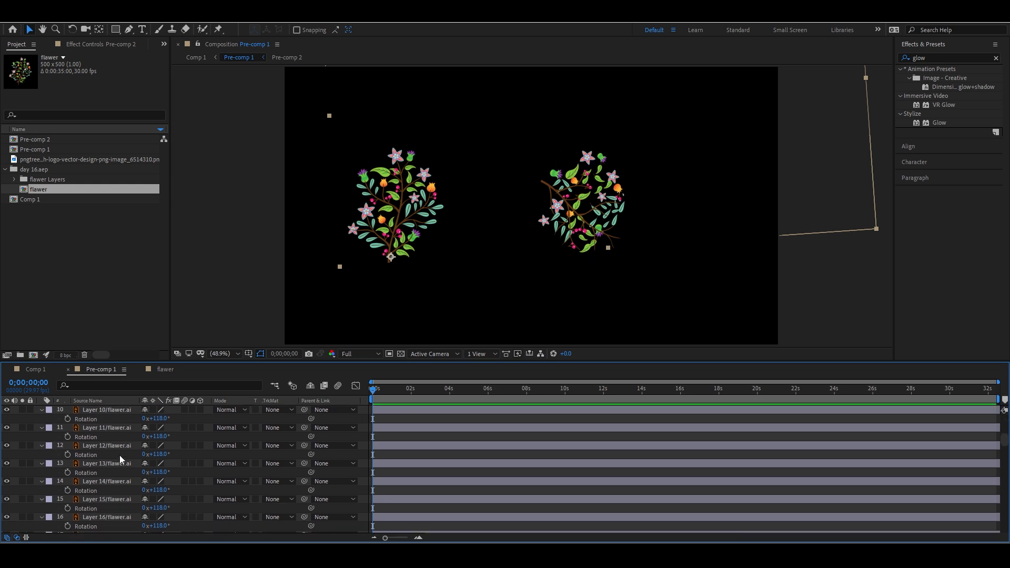
pyautogui.scroll(5, 117, 447)
pyautogui.click(87, 410)
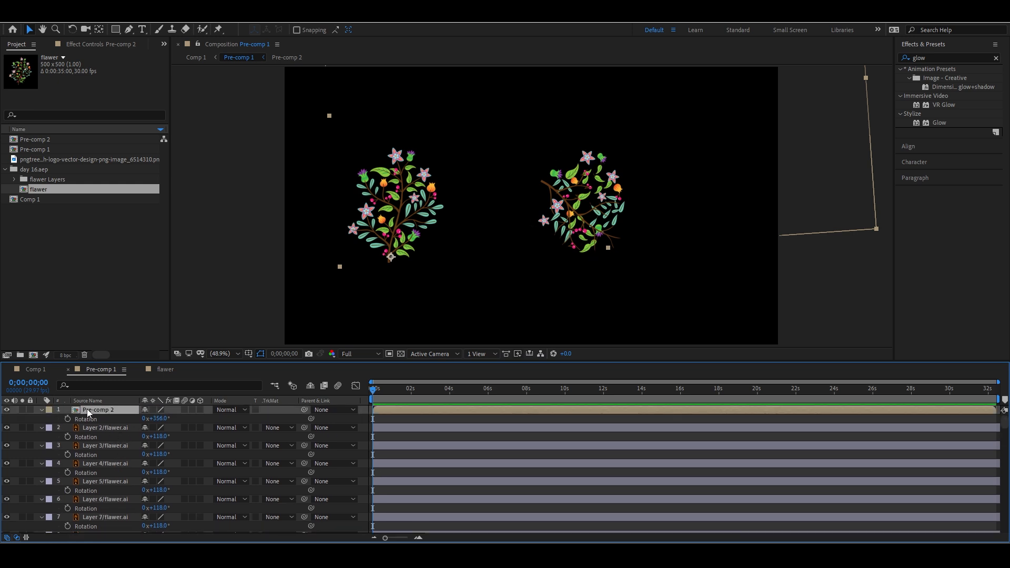
pyautogui.click(40, 418)
pyautogui.press('r')
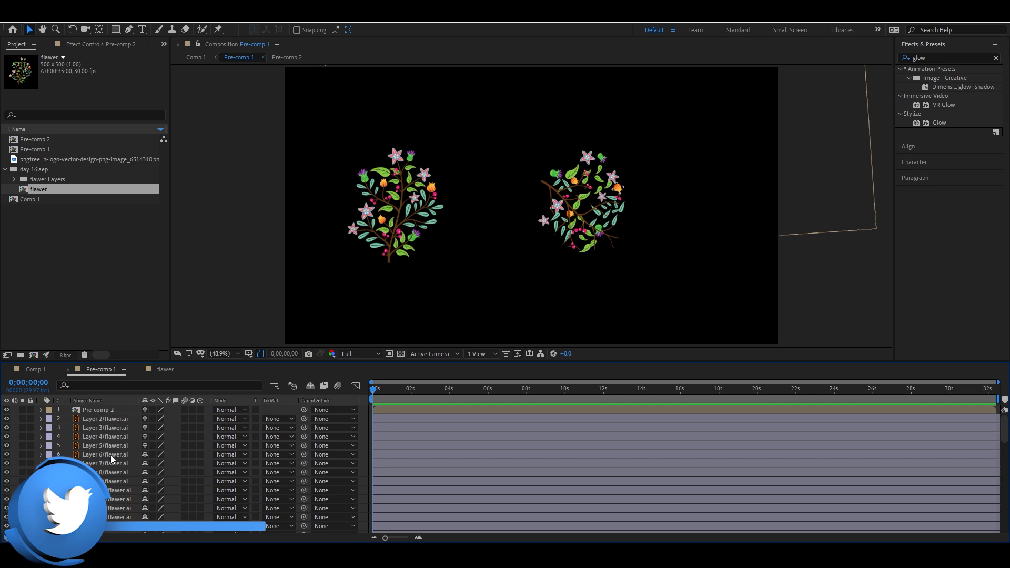
# Step: Check both plants in the parent composition Comp 1 with the current time at 0;00;01;18
pyautogui.scroll(-10, 138, 464)
pyautogui.scroll(5, 161, 433)
pyautogui.click(36, 369)
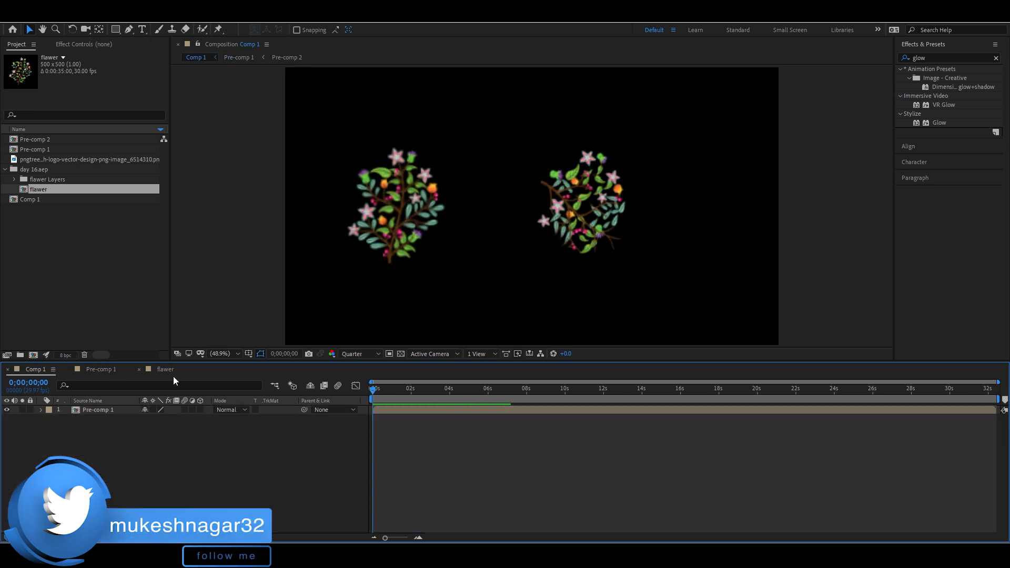
pyautogui.click(404, 389)
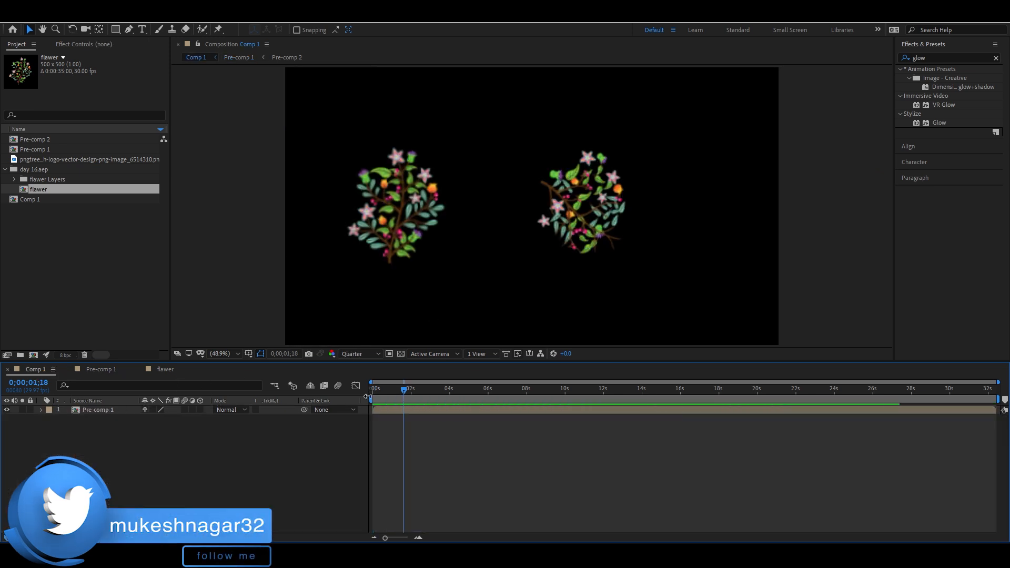
# Step: In Pre-comp 1, move the Pre-comp 2 plant down into the frame's lower-left corner and toggle its visibility off and on
pyautogui.click(110, 369)
pyautogui.moveTo(396, 232); pyautogui.dragTo(341, 304)
pyautogui.scroll(5, 116, 469)
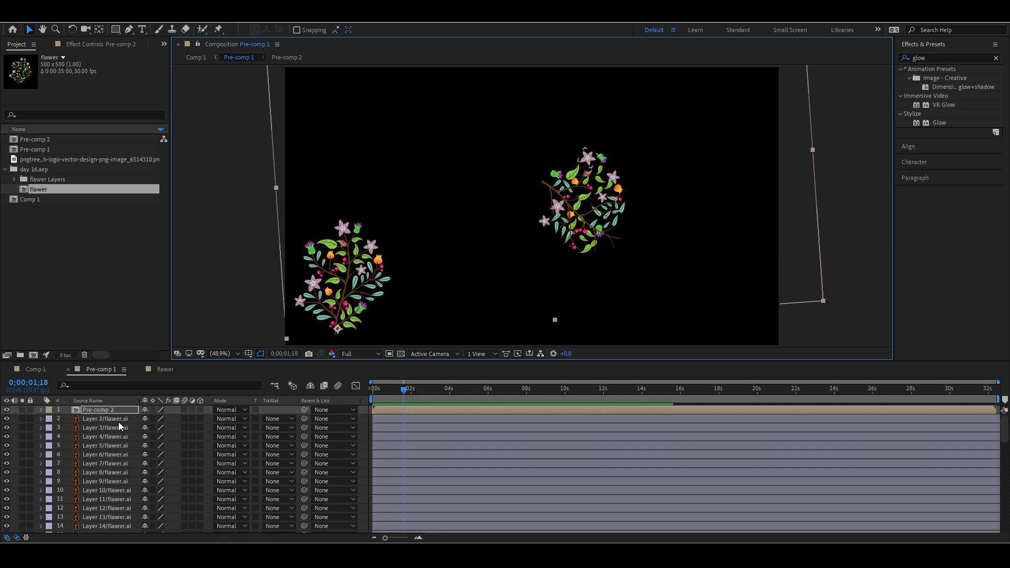
pyautogui.click(7, 410)
pyautogui.click(6, 411)
# Step: Look through the long stack of separate flawer.ai layers in Pre-comp 1, and select the single Pre-comp 2 layer for comparison
pyautogui.scroll(-6, 113, 444)
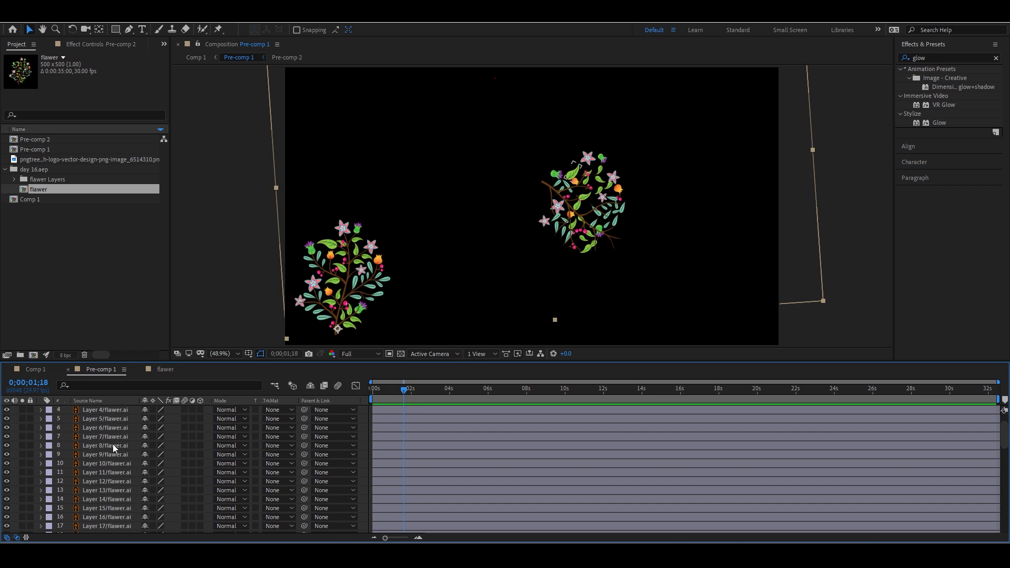
pyautogui.click(115, 470)
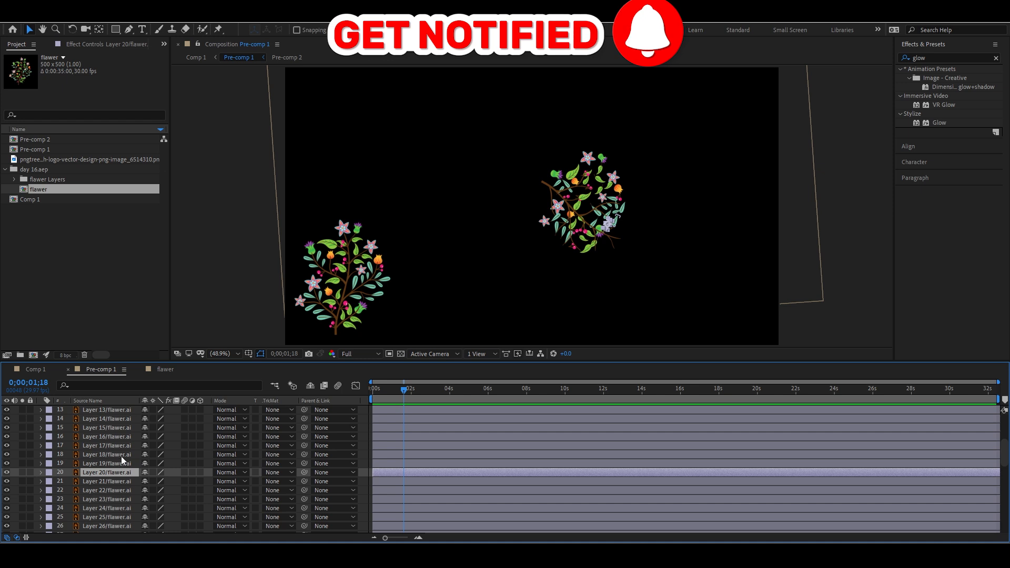
pyautogui.scroll(-4, 121, 465)
pyautogui.scroll(8, 120, 483)
pyautogui.scroll(-12, 125, 481)
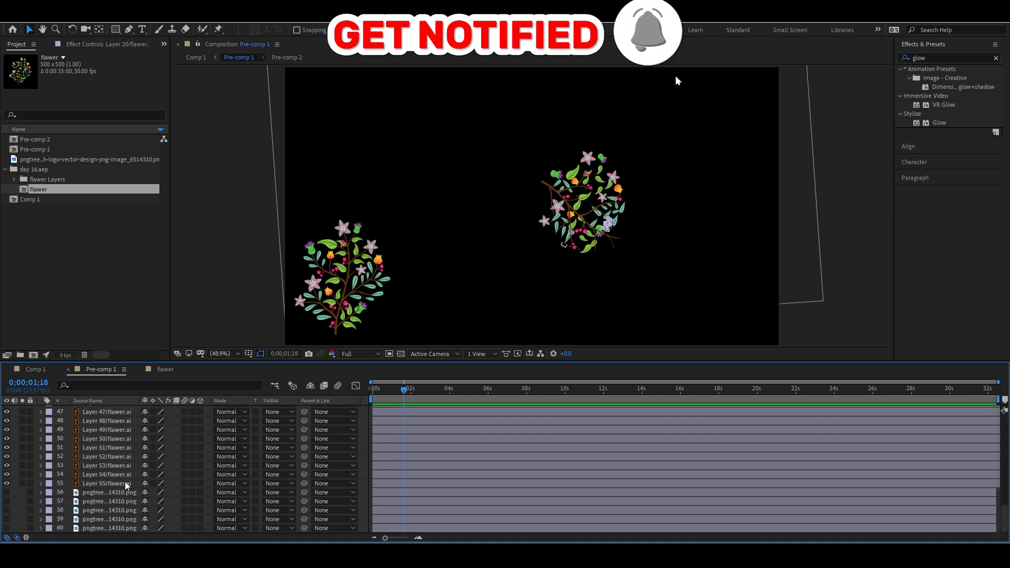
pyautogui.scroll(13, 113, 496)
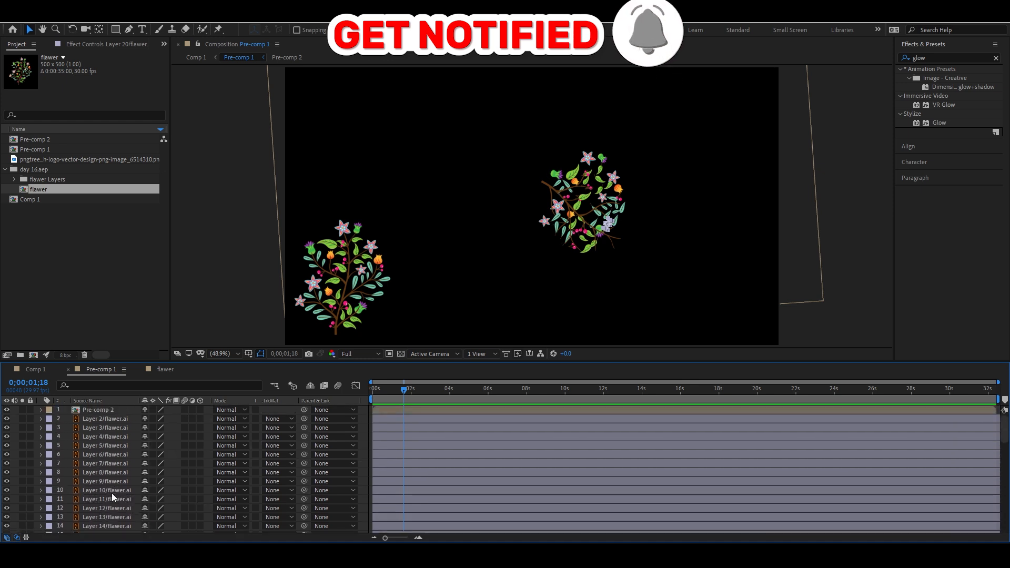
pyautogui.click(100, 410)
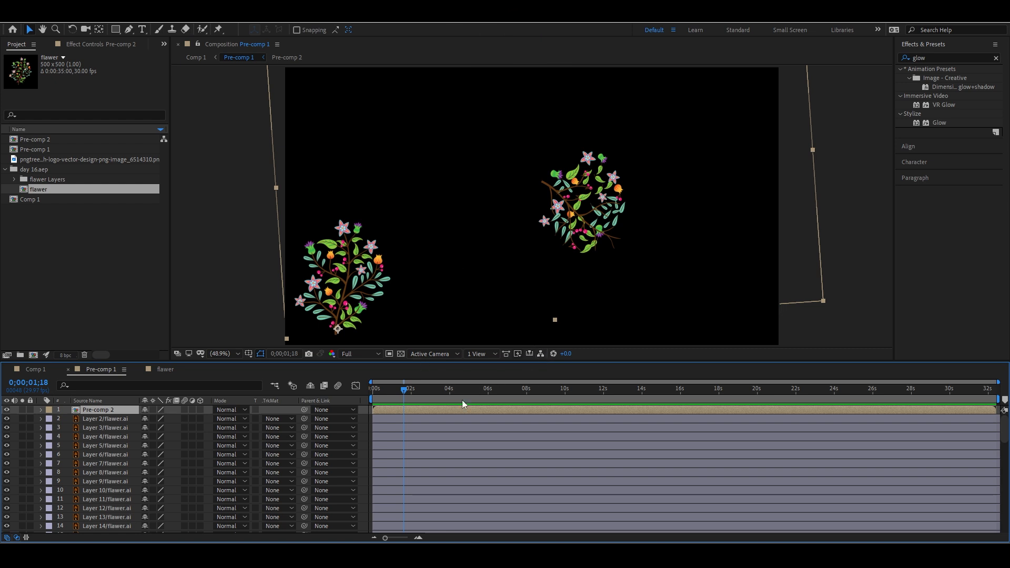
# Step: Set the current time to 0;00;00;23 and move the Pre-comp 2 plant back up beside the plant made of separate layers
pyautogui.moveTo(405, 396)
pyautogui.mouseDown()
pyautogui.moveTo(417, 398)
pyautogui.moveTo(395, 397)
pyautogui.mouseUp()
pyautogui.moveTo(353, 298)
pyautogui.mouseDown()
pyautogui.moveTo(370, 282)
pyautogui.moveTo(359, 296)
pyautogui.mouseUp()
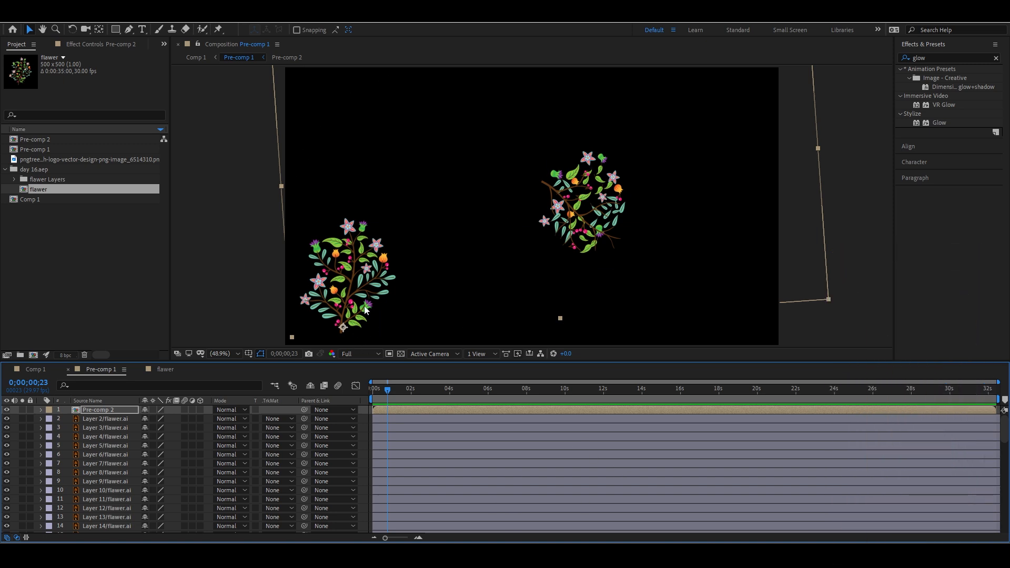
pyautogui.moveTo(380, 331); pyautogui.dragTo(366, 213)
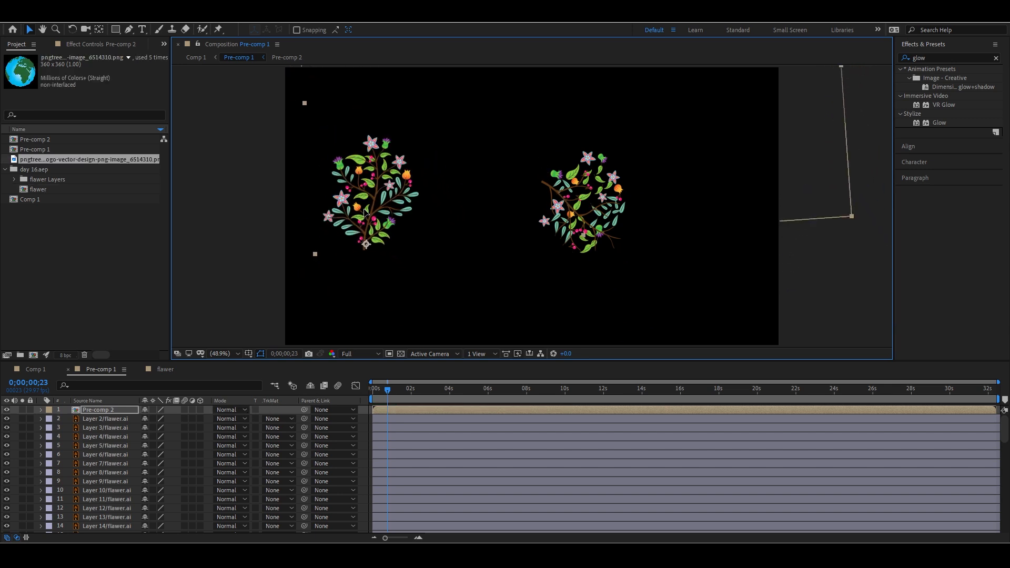
pyautogui.click(417, 422)
pyautogui.keyDown('shift'); pyautogui.click(413, 447); pyautogui.keyUp('shift')
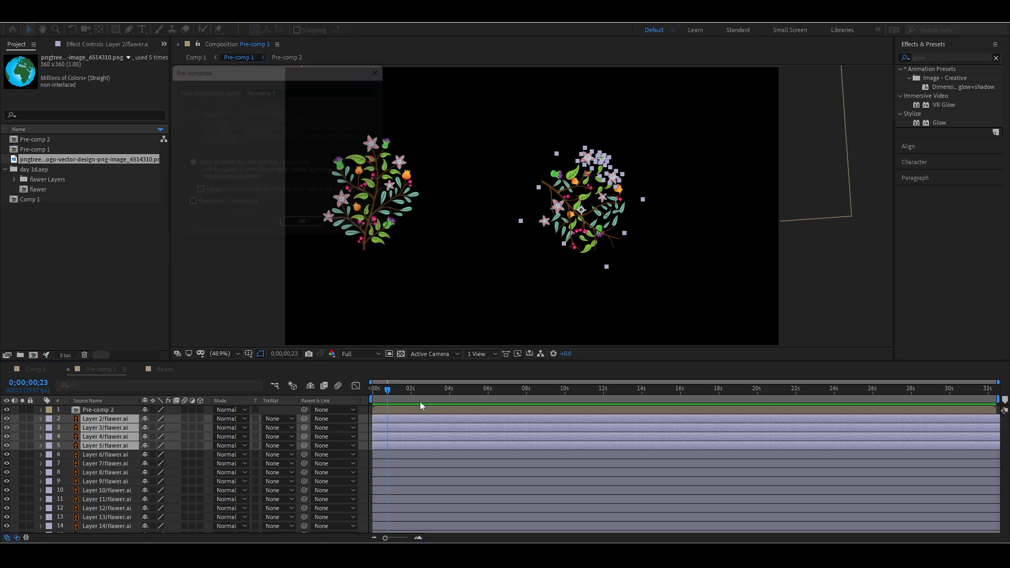
pyautogui.click(453, 465)
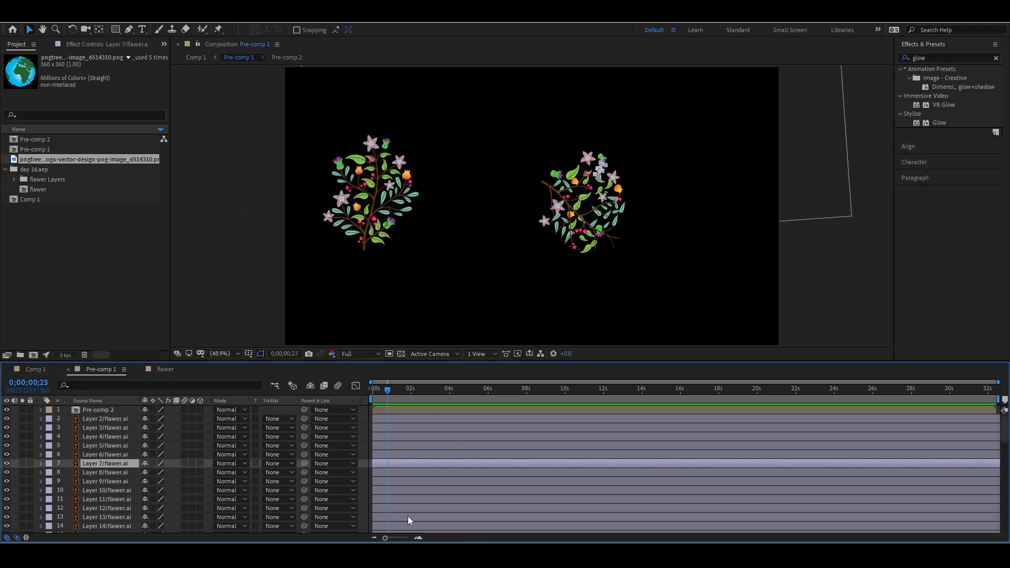
pyautogui.click(425, 429)
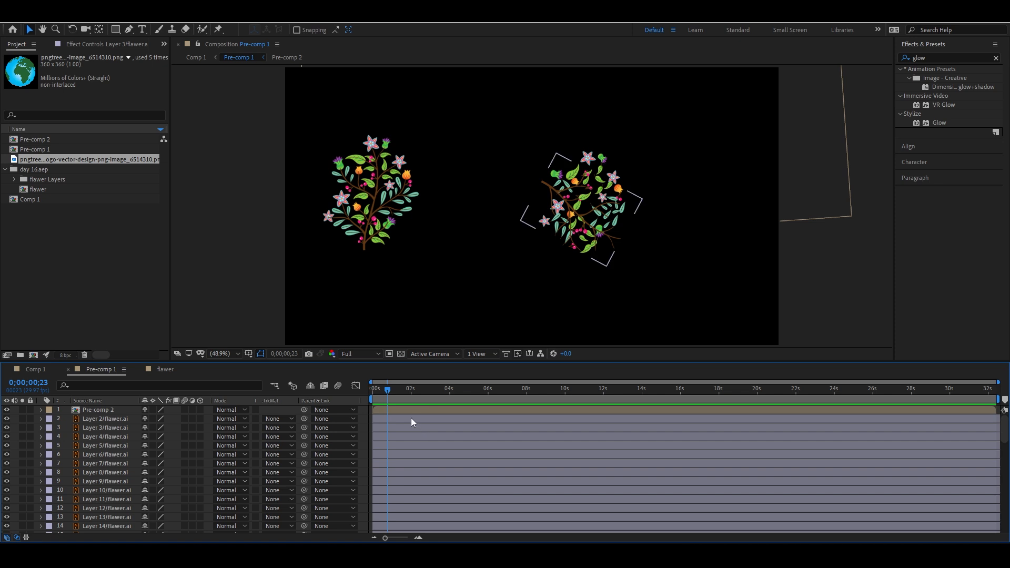
# Step: Create a new composition Comp 2 with the HDTV 1080 29.97 preset and add the pngtree earth globe image to it
pyautogui.doubleClick(390, 412)
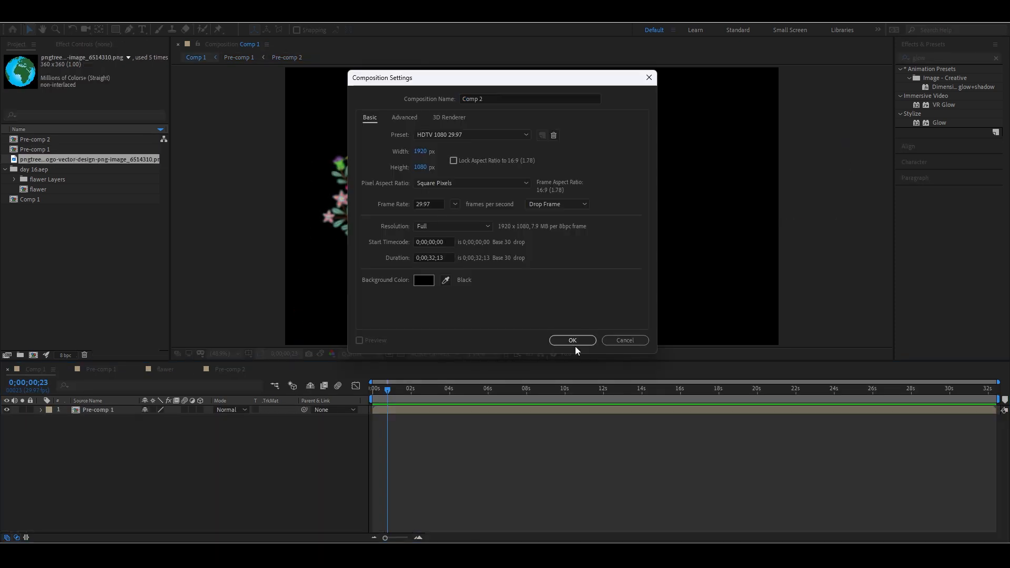
pyautogui.click(573, 341)
pyautogui.click(391, 462)
pyautogui.click(435, 413)
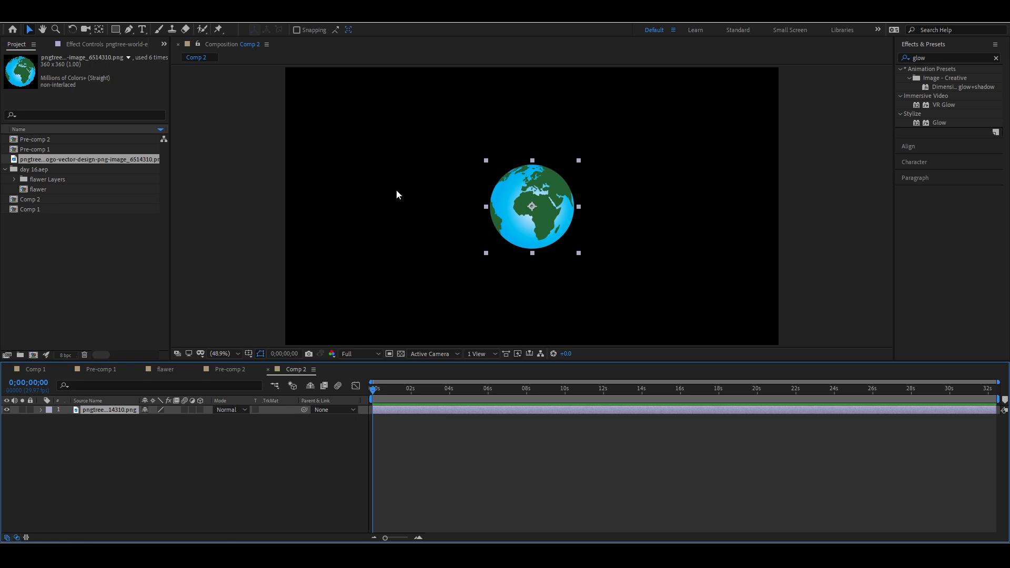
# Step: Try duplicating the globe layer and moving the copy up and to the left of the original, and undo these changes
pyautogui.hotkey('ctrl', 'shift', 'c')
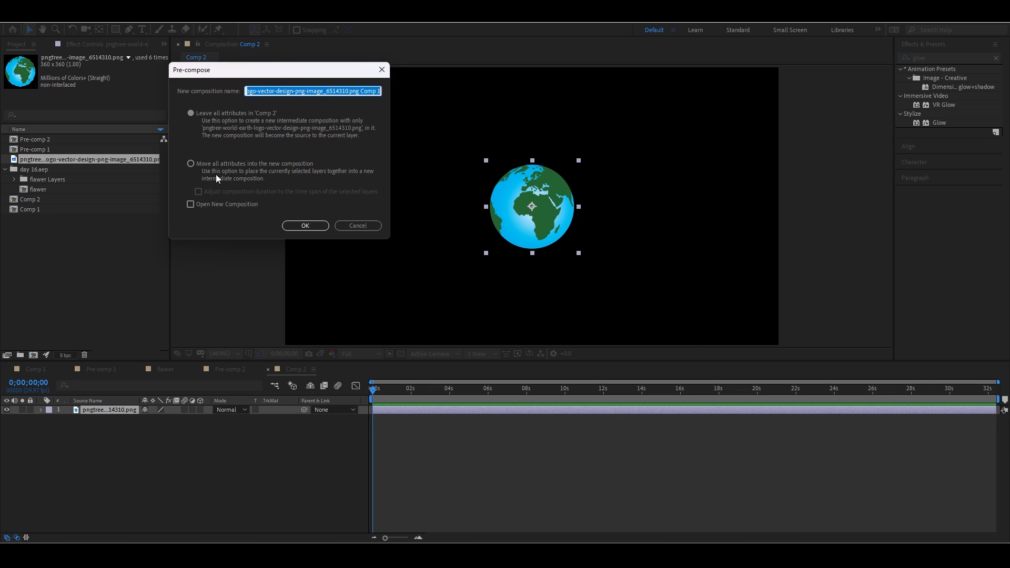
pyautogui.click(372, 228)
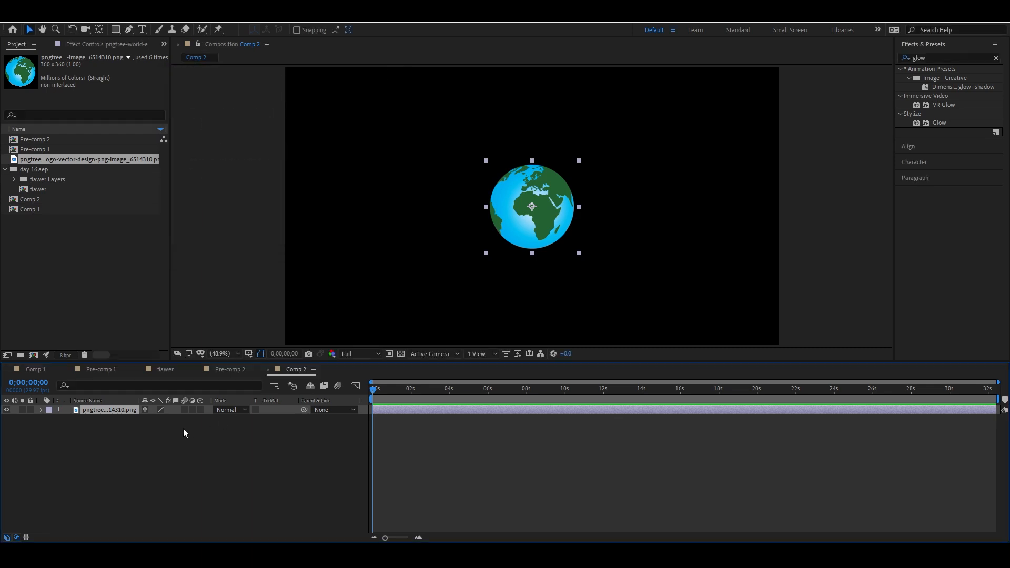
pyautogui.hotkey('ctrl', 'd')
pyautogui.moveTo(542, 225); pyautogui.dragTo(460, 204)
pyautogui.click(96, 424)
pyautogui.moveTo(96, 427); pyautogui.dragTo(96, 414)
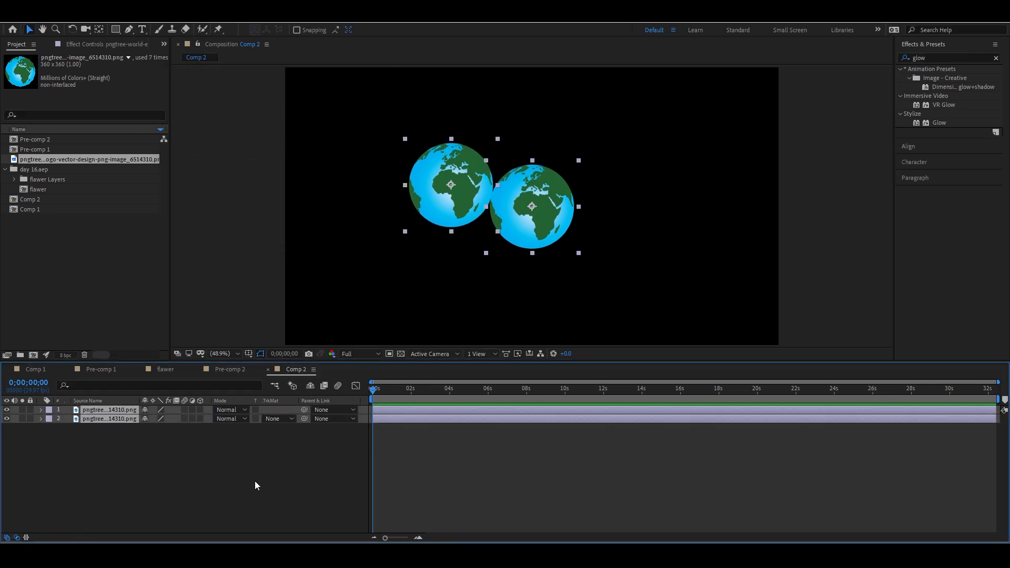
pyautogui.hotkey('ctrl', 'z')
pyautogui.hotkey('ctrl', 'z')
pyautogui.hotkey('ctrl', 'z')
pyautogui.hotkey('ctrl', 'z')
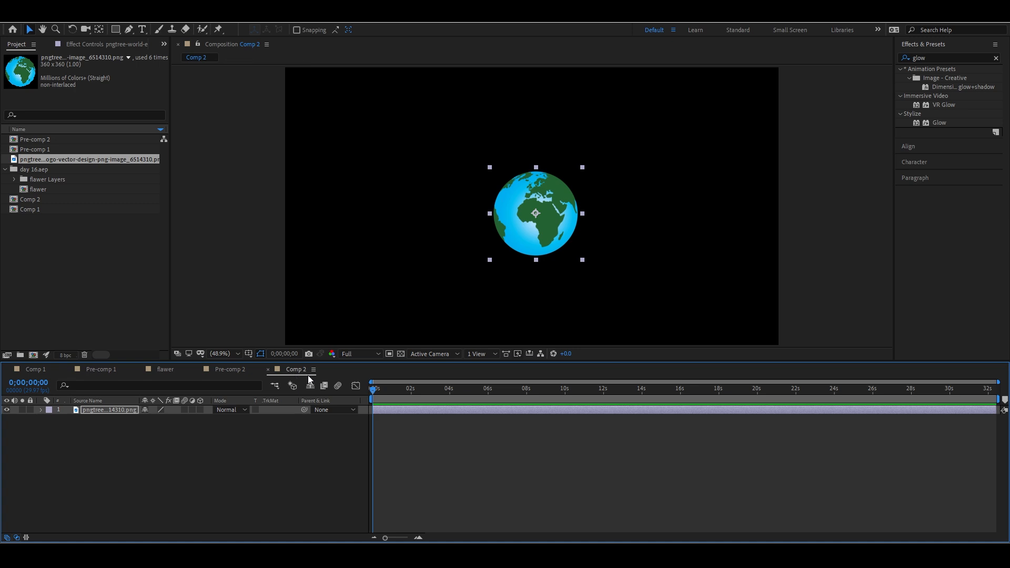
# Step: Move the globe slightly up and left in the frame, and try the Divide blending mode on its layer
pyautogui.click(546, 206)
pyautogui.moveTo(546, 209); pyautogui.dragTo(524, 192)
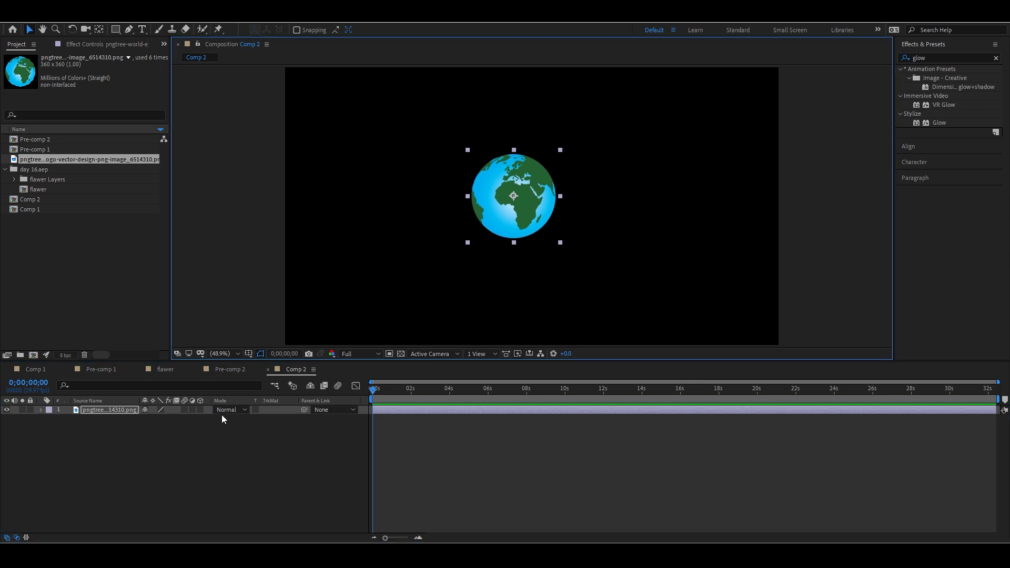
pyautogui.click(224, 410)
pyautogui.click(268, 406)
pyautogui.click(242, 410)
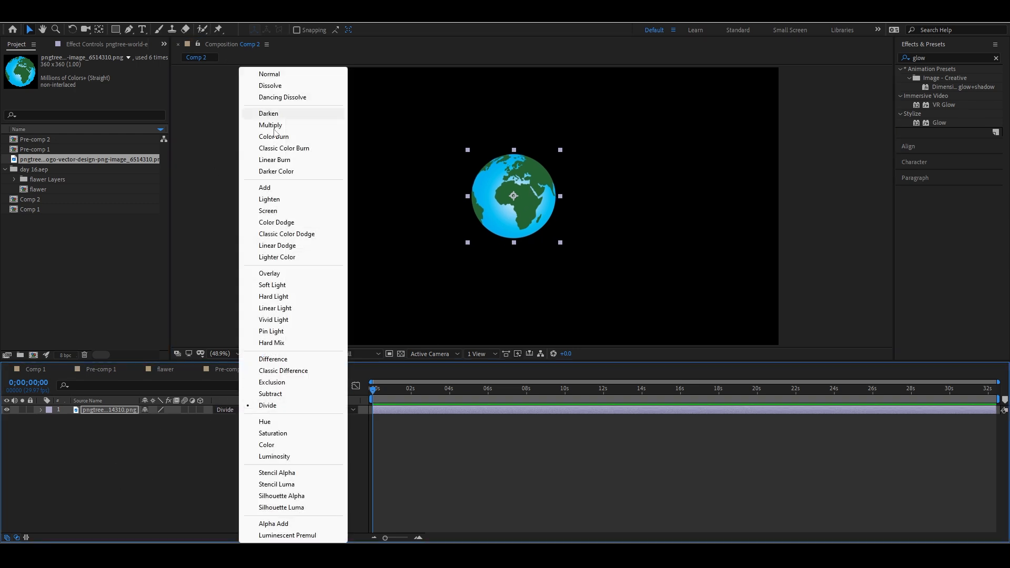
pyautogui.click(201, 472)
# Step: At 0;00;00;11, shift the globe left at 95% Scale and place rural-nature-road-scene-free-vector.jpg on a layer beneath it
pyautogui.click(379, 393)
pyautogui.click(379, 410)
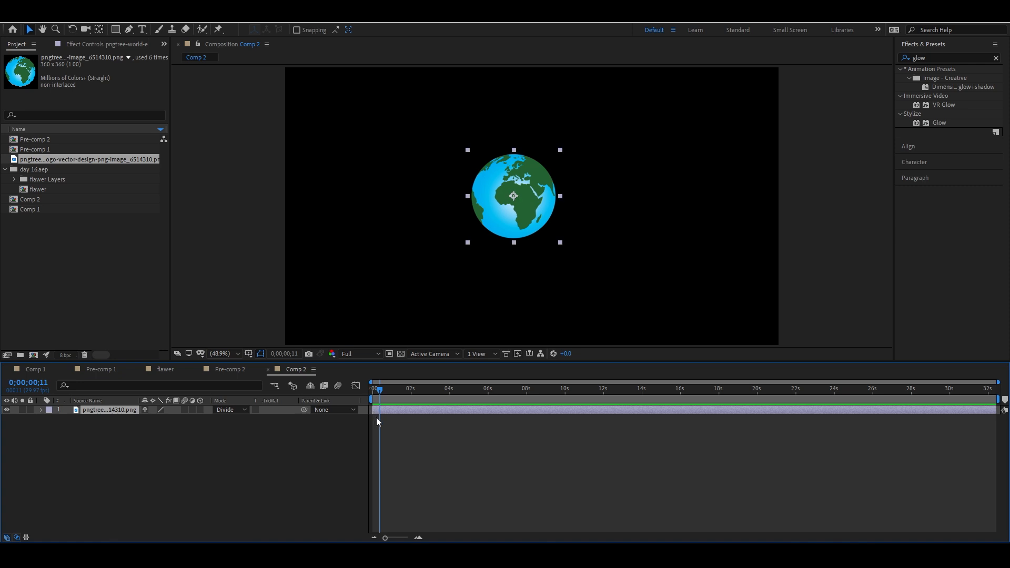
pyautogui.moveTo(501, 216); pyautogui.dragTo(478, 220)
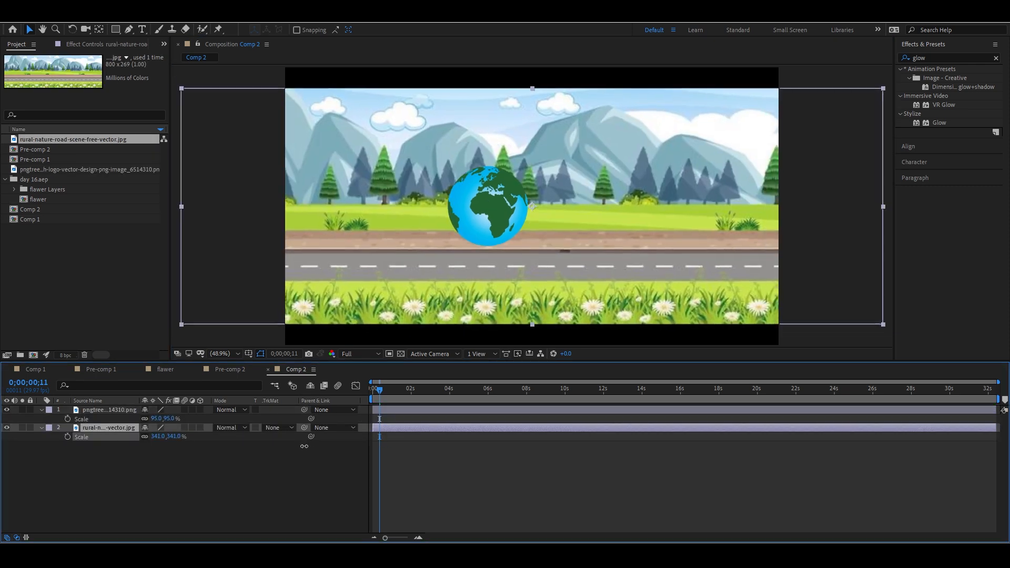
# Step: Scale the rural road background to 418% and move the globe to the left part of the road
pyautogui.moveTo(339, 452); pyautogui.dragTo(462, 469)
pyautogui.click(462, 469)
pyautogui.moveTo(487, 226); pyautogui.dragTo(376, 254)
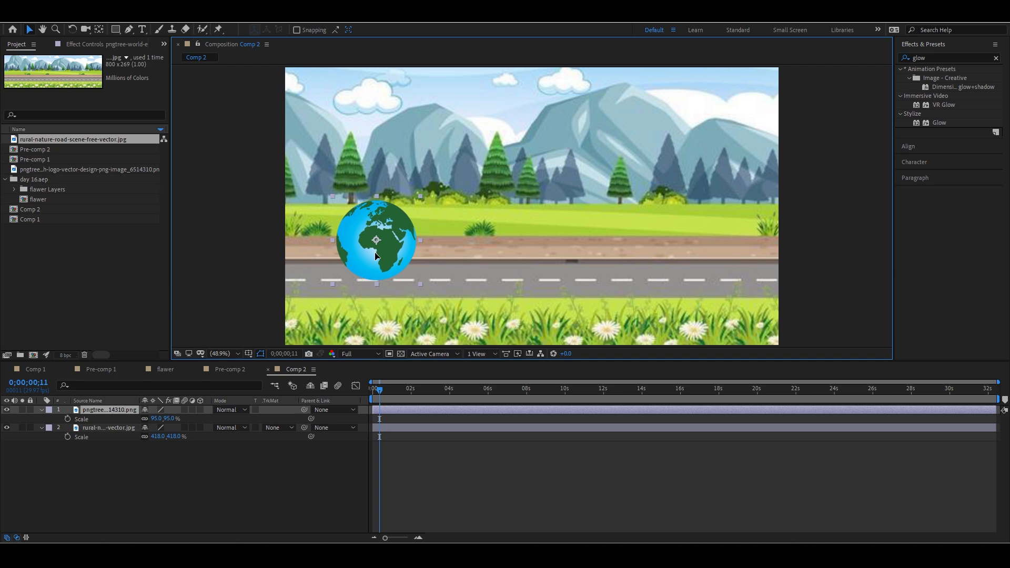
# Step: Set the globe's blending mode to Add and duplicate it twice to form a row of three globes along the road
pyautogui.click(248, 409)
pyautogui.click(261, 190)
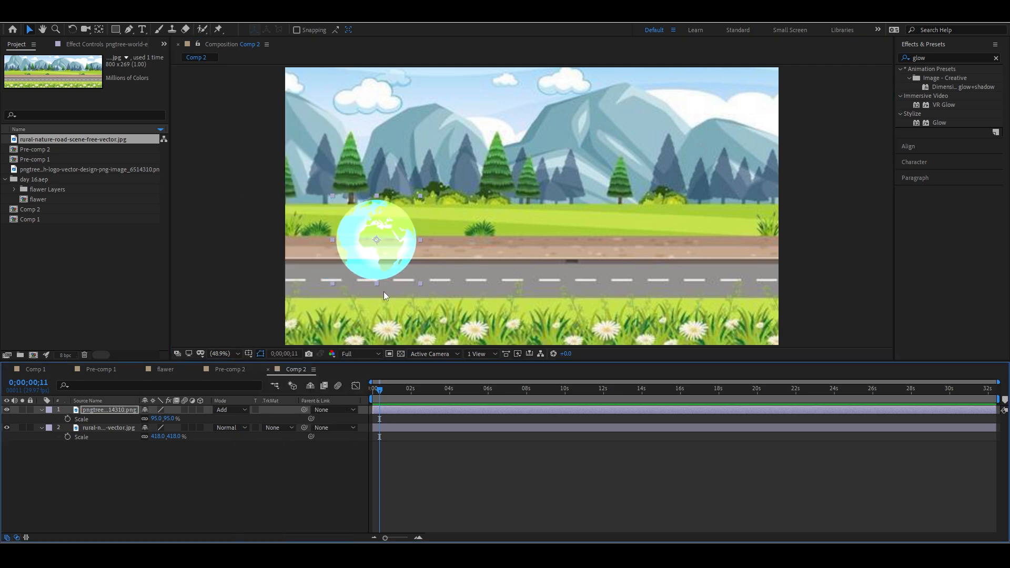
pyautogui.click(368, 264)
pyautogui.hotkey('ctrl', 'd')
pyautogui.moveTo(388, 264); pyautogui.dragTo(550, 176)
pyautogui.hotkey('ctrl', 'd')
pyautogui.moveTo(573, 210); pyautogui.dragTo(562, 279)
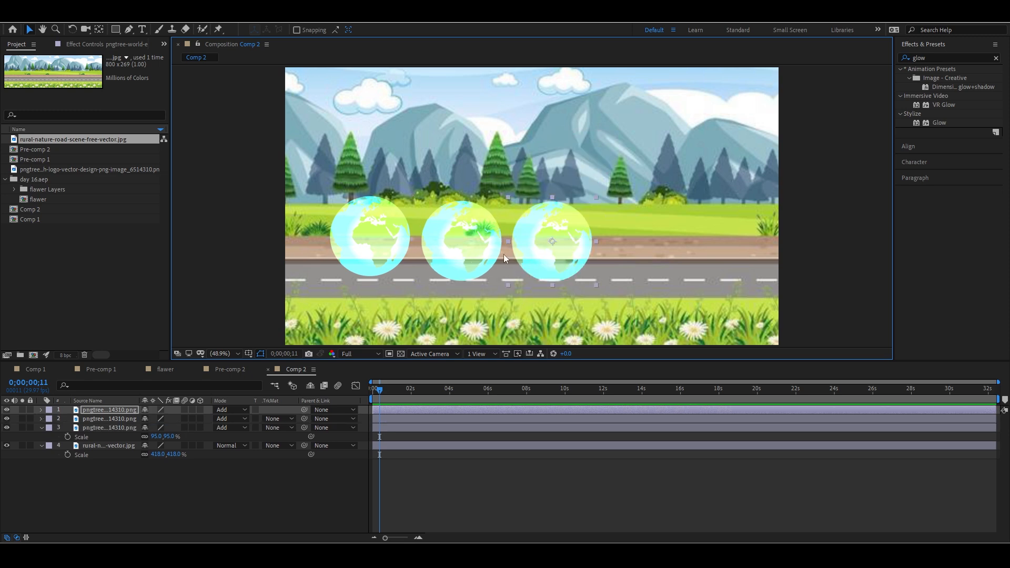
# Step: Duplicate the middle globe and place the copy at the right end of the row as a fourth globe
pyautogui.click(475, 257)
pyautogui.hotkey('ctrl', 'd')
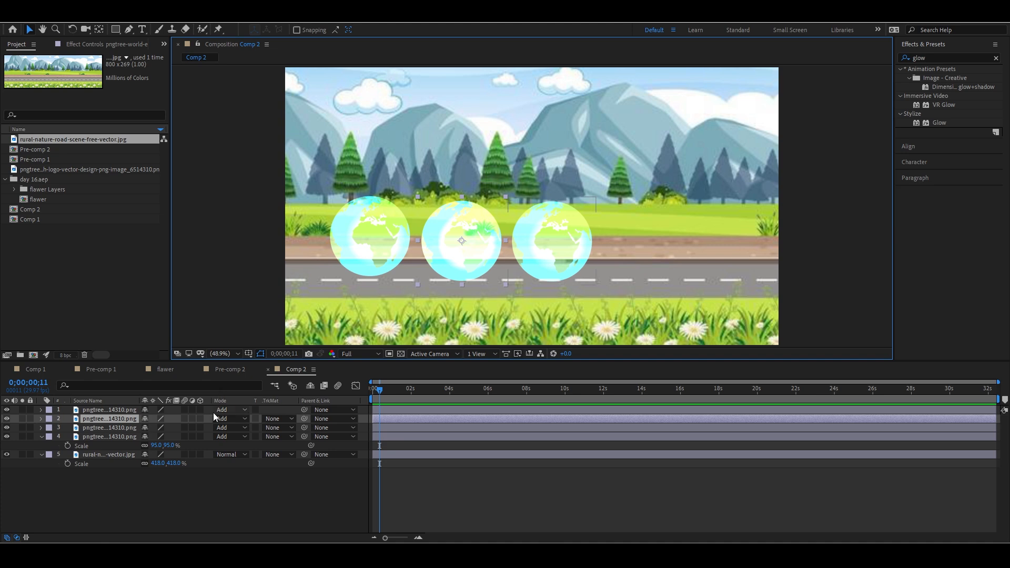
pyautogui.moveTo(474, 256); pyautogui.dragTo(599, 220)
pyautogui.moveTo(650, 199); pyautogui.dragTo(672, 262)
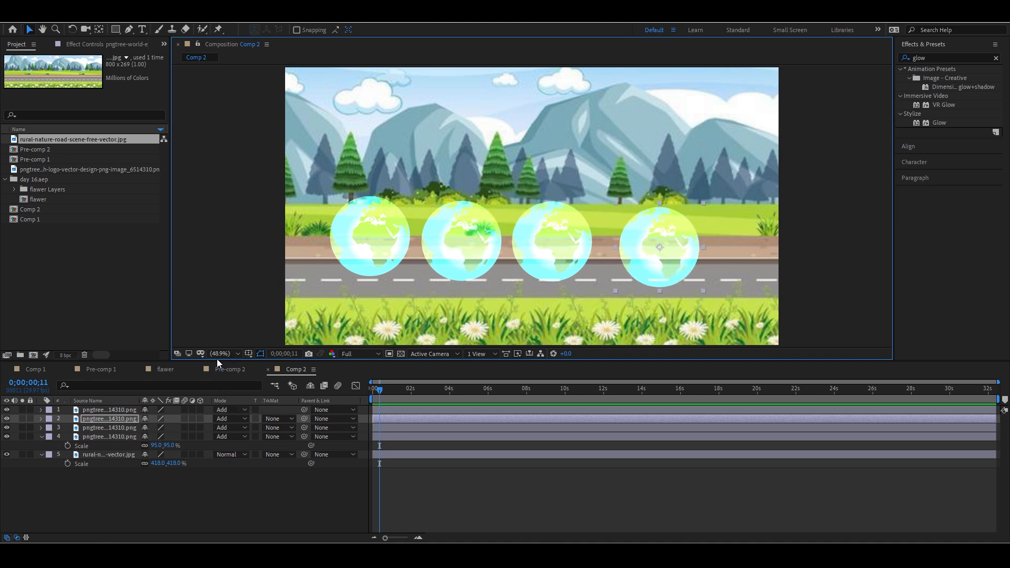
# Step: Nudge the four globes along the road so they form an evenly spaced, level row
pyautogui.click(347, 248)
pyautogui.moveTo(347, 248); pyautogui.dragTo(340, 251)
pyautogui.moveTo(451, 249); pyautogui.dragTo(444, 246)
pyautogui.moveTo(551, 248); pyautogui.dragTo(557, 242)
pyautogui.moveTo(662, 250); pyautogui.dragTo(660, 240)
pyautogui.click(137, 416)
pyautogui.moveTo(463, 255); pyautogui.dragTo(470, 255)
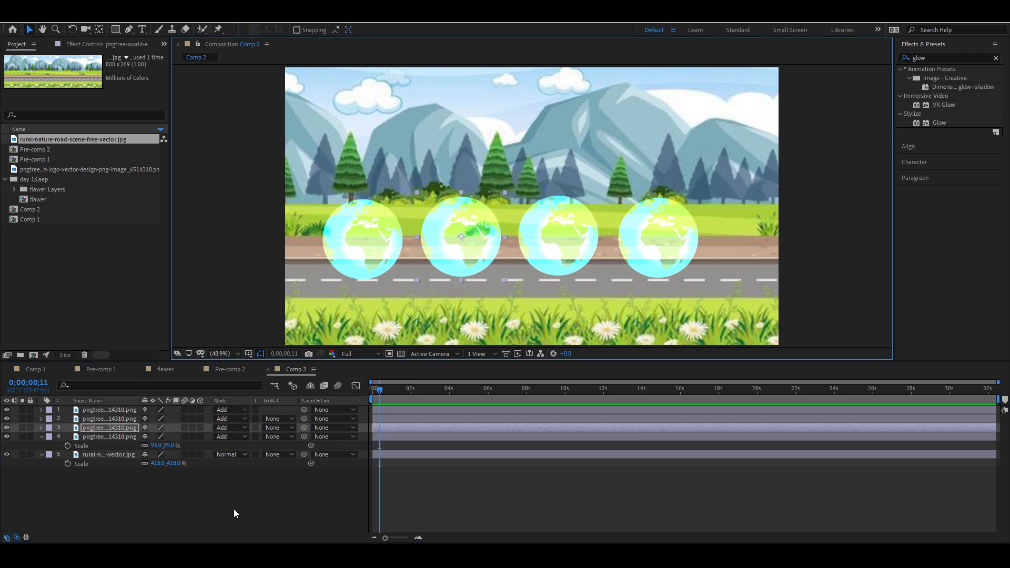
# Step: Return the four globe layers to Normal blending and pre-compose them together into one composition
pyautogui.click(41, 437)
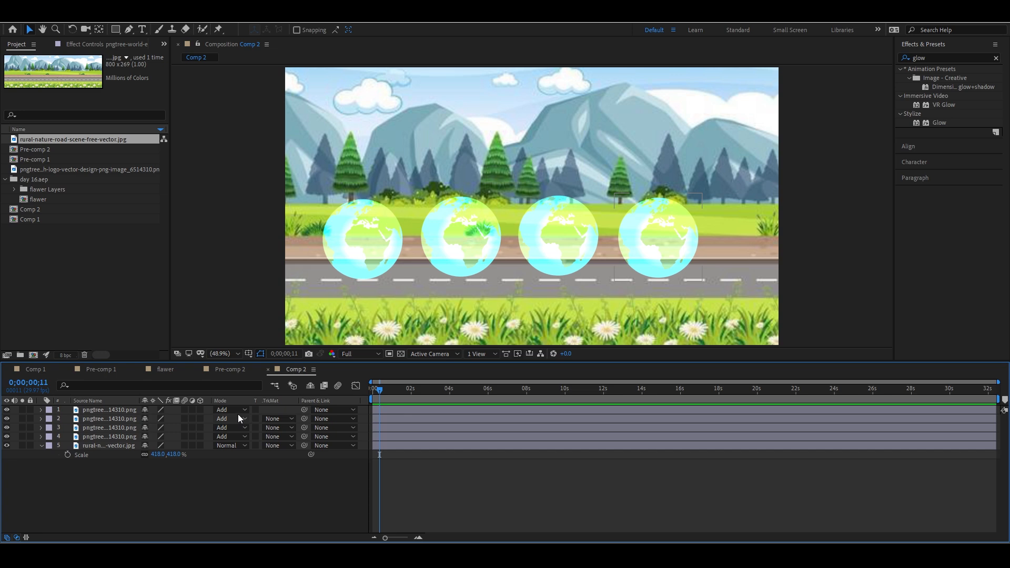
pyautogui.click(127, 411)
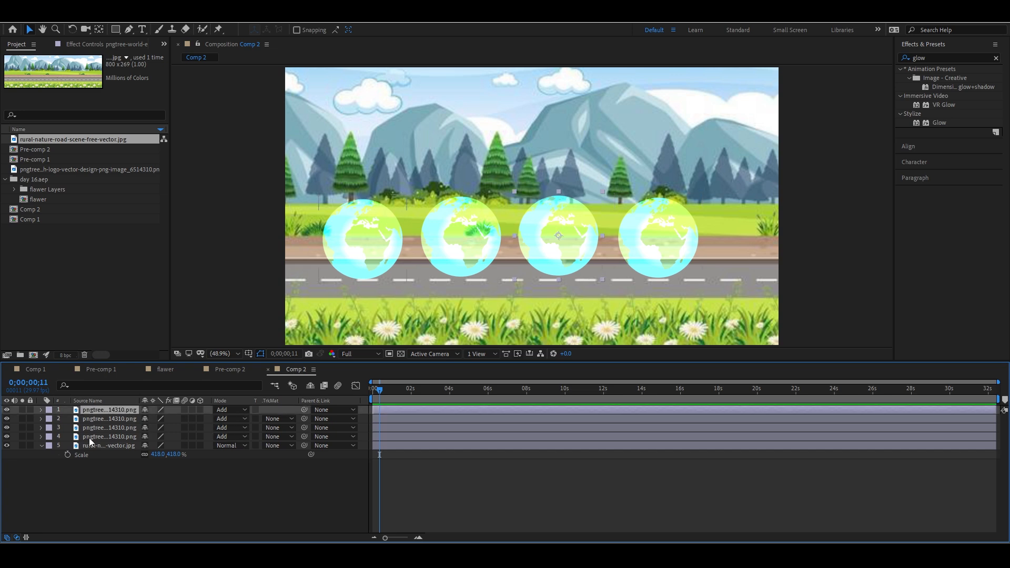
pyautogui.hotkey('ctrl', 'z')
pyautogui.hotkey('ctrl', 'shift', 'c')
pyautogui.click(301, 229)
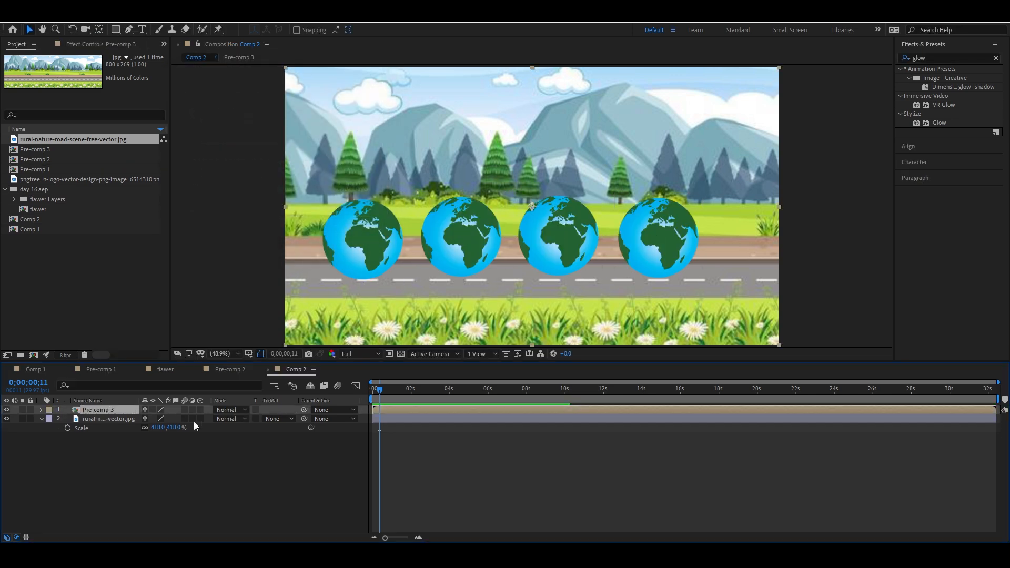
# Step: Try the Lighten and Classic Color Burn blending modes on the pre-composed globes
pyautogui.click(232, 410)
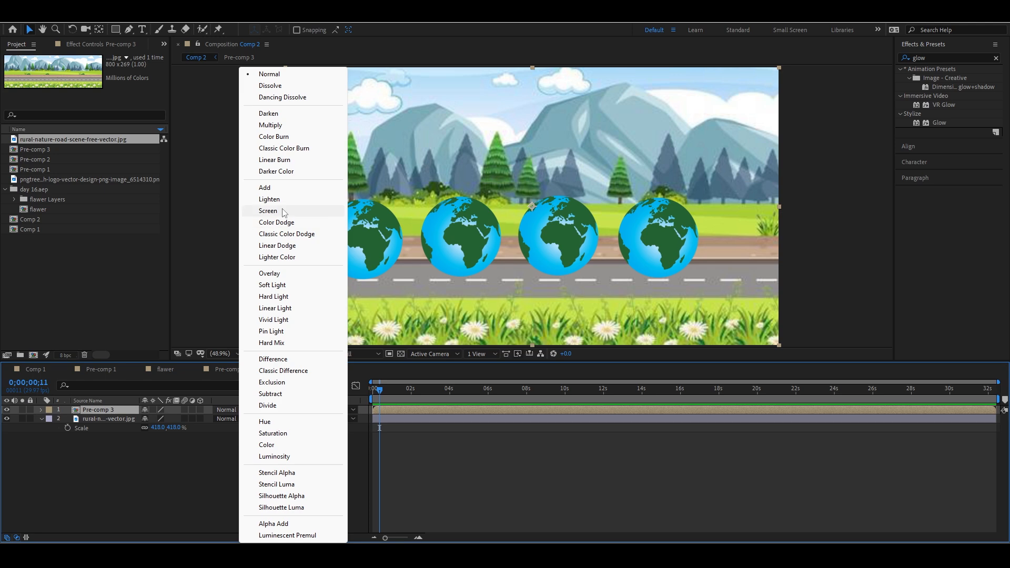
pyautogui.click(279, 200)
pyautogui.click(231, 410)
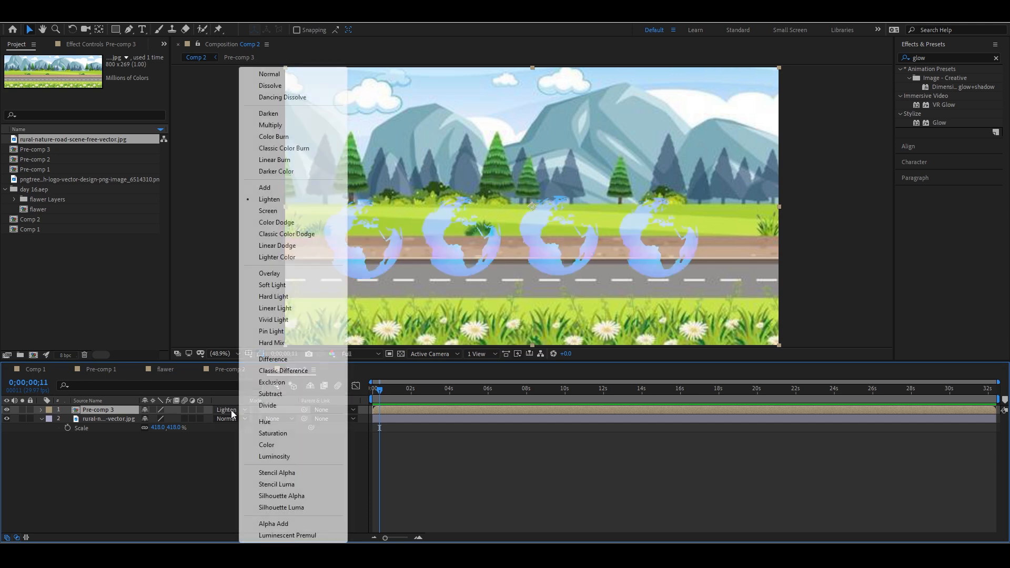
pyautogui.click(273, 146)
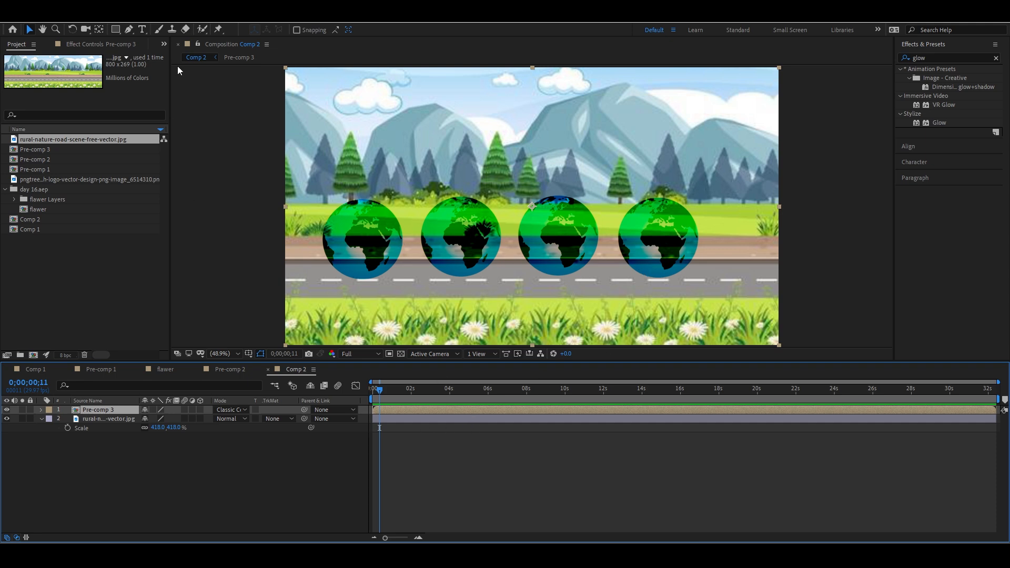
# Step: Lock the Comp 2 viewer and open Pre-comp 3 in a second viewer beside it
pyautogui.click(197, 46)
pyautogui.doubleClick(104, 410)
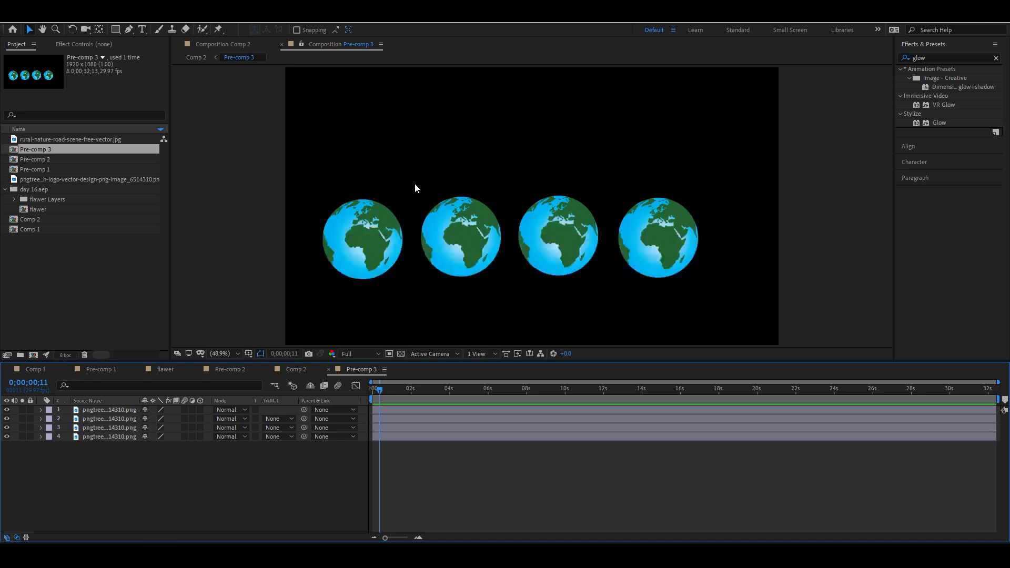
pyautogui.moveTo(338, 51); pyautogui.dragTo(877, 199)
# Step: Add 0° Rotation keyframes to all four globe layers at the start of Pre-comp 3
pyautogui.click(374, 389)
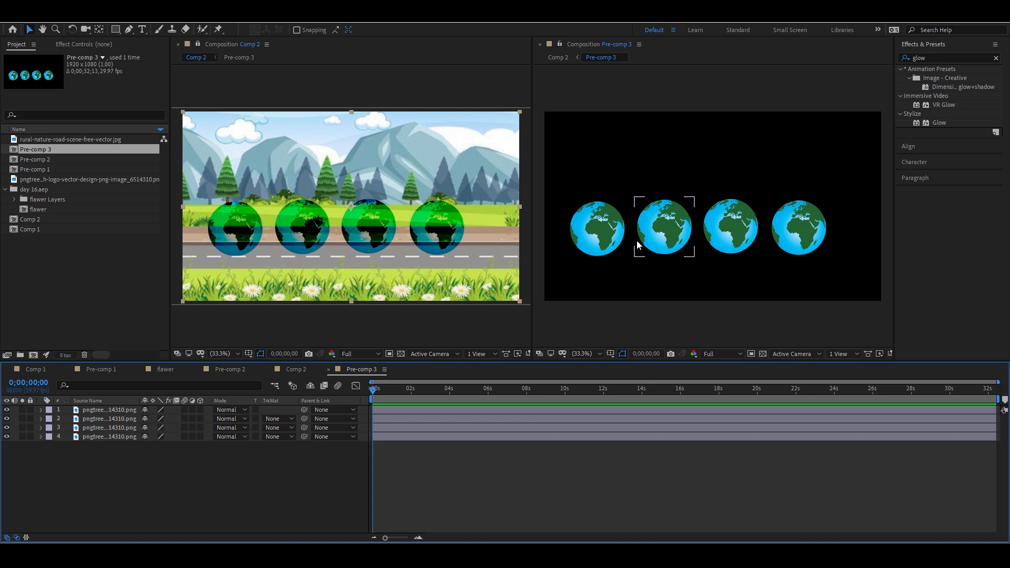
pyautogui.moveTo(115, 462); pyautogui.dragTo(102, 407)
pyautogui.press('r')
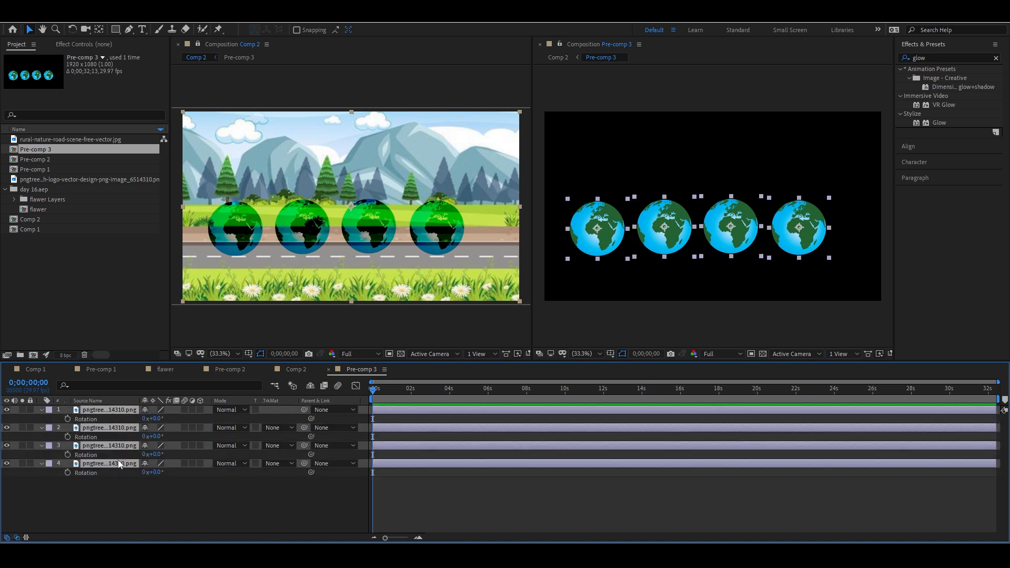
pyautogui.click(99, 410)
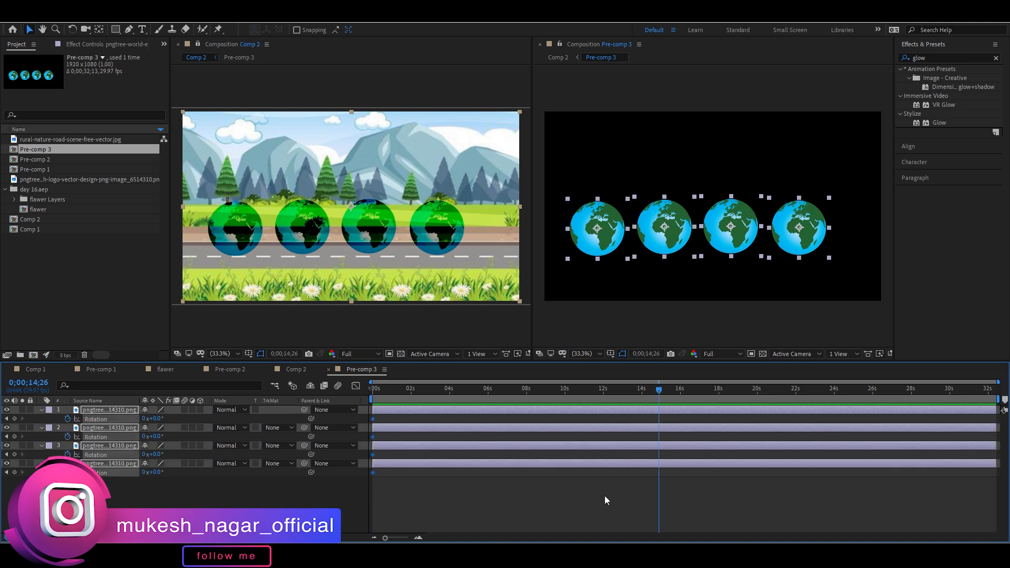
# Step: At 0;00;14;26, set the first globe layer's rotation to 57° and give the other three globes their own end rotations
pyautogui.click(605, 501)
pyautogui.moveTo(157, 419); pyautogui.dragTo(185, 421)
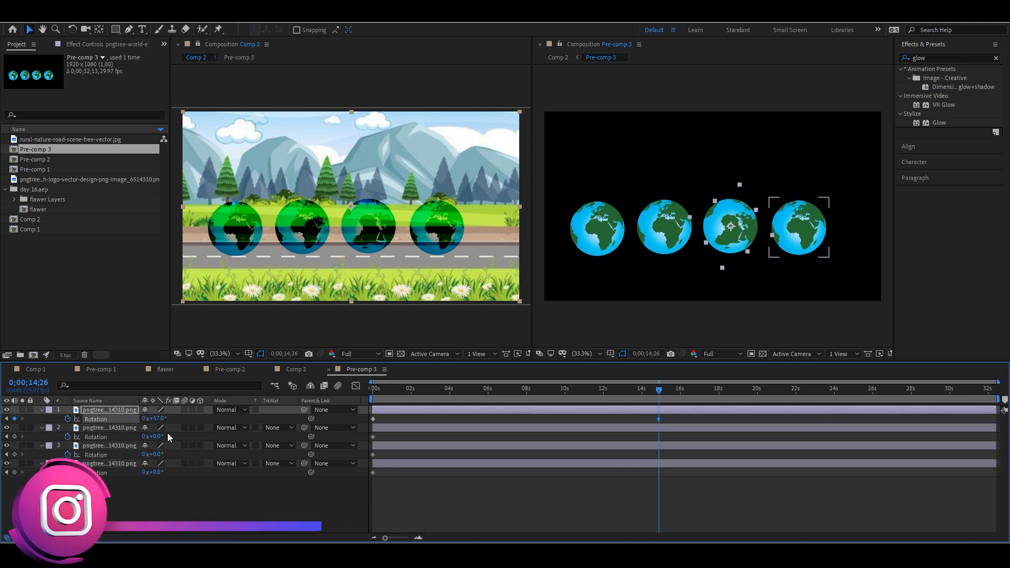
pyautogui.click(153, 436)
pyautogui.hotkey('ctrl', 'v')
pyautogui.click(152, 455)
pyautogui.hotkey('ctrl', 'v')
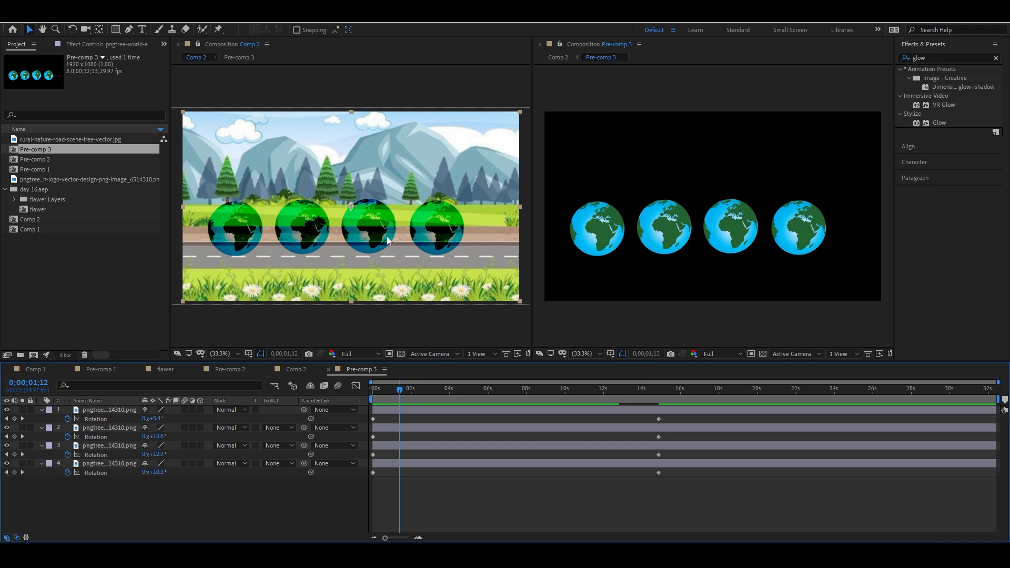
# Step: In Comp 2, set Pre-comp 3 to Normal blending and apply Gaussian Blur (Legacy) with a Blurriness of 18.8
pyautogui.click(293, 370)
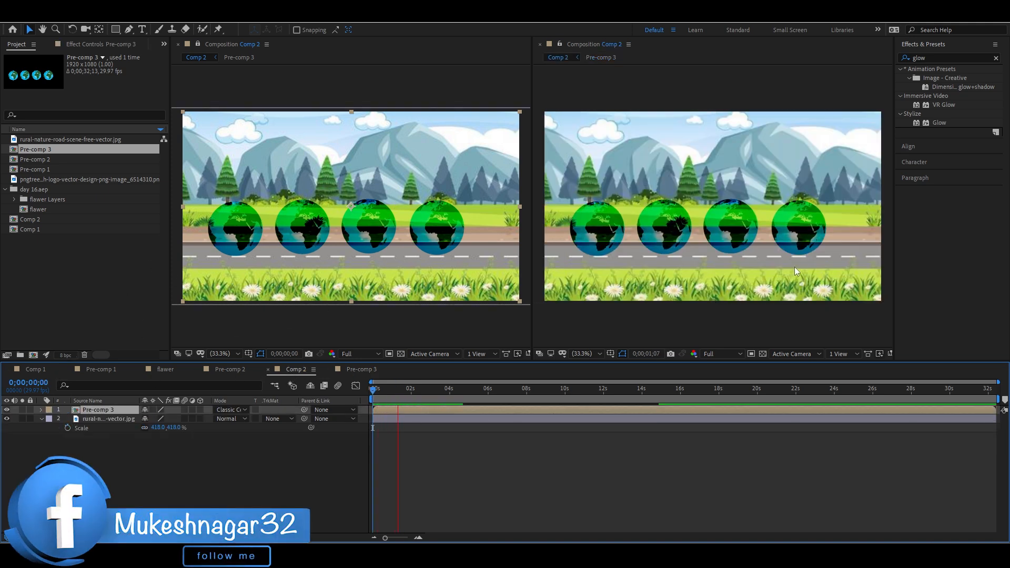
pyautogui.click(285, 419)
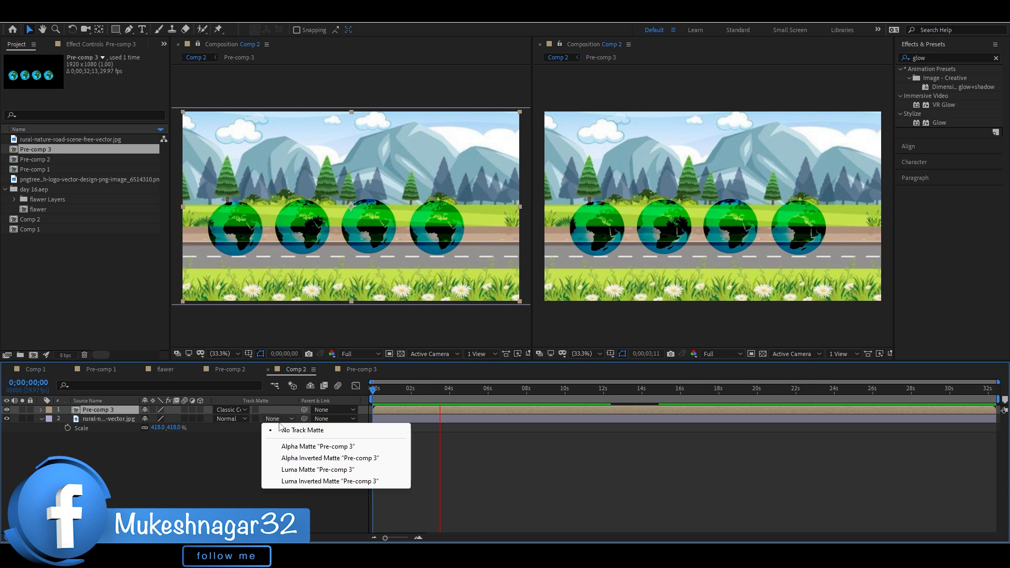
pyautogui.press('Escape')
pyautogui.click(243, 410)
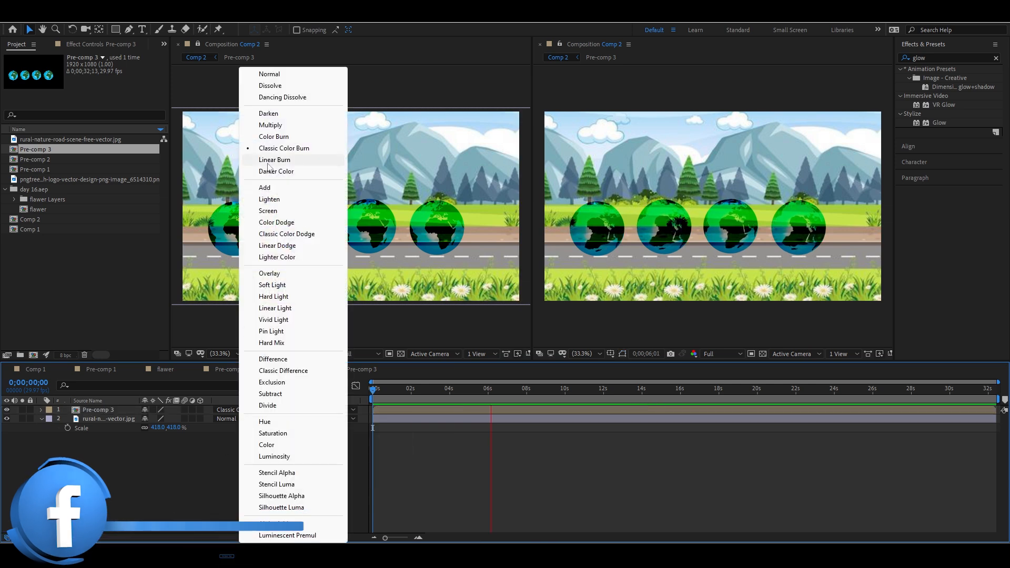
pyautogui.click(274, 188)
pyautogui.moveTo(929, 59); pyautogui.dragTo(838, 60)
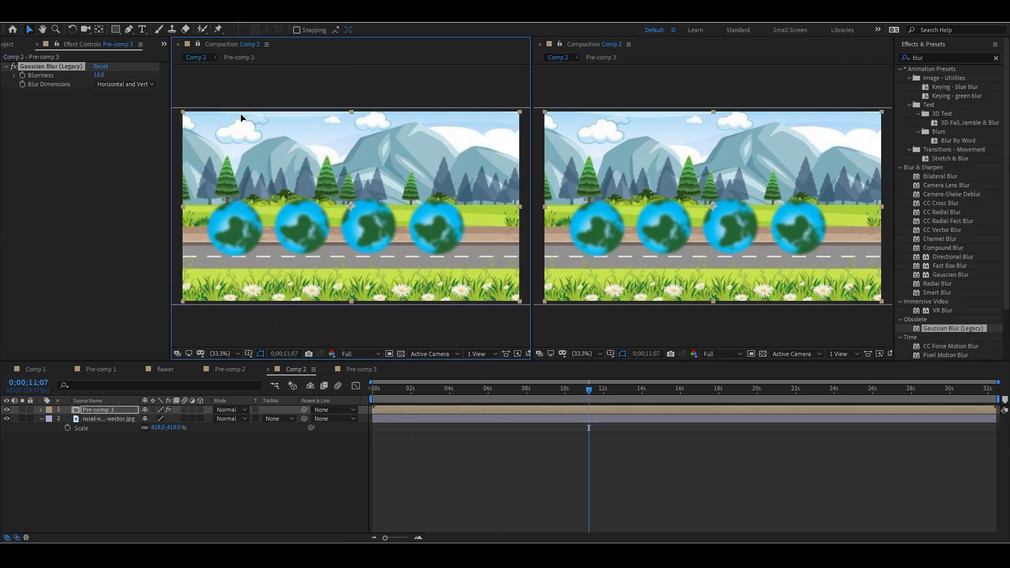
pyautogui.hotkey('ctrl', 'z')
# Step: Preview the blurred, rotating globes in Comp 2 from the start of the timeline
pyautogui.moveTo(374, 390); pyautogui.dragTo(744, 387)
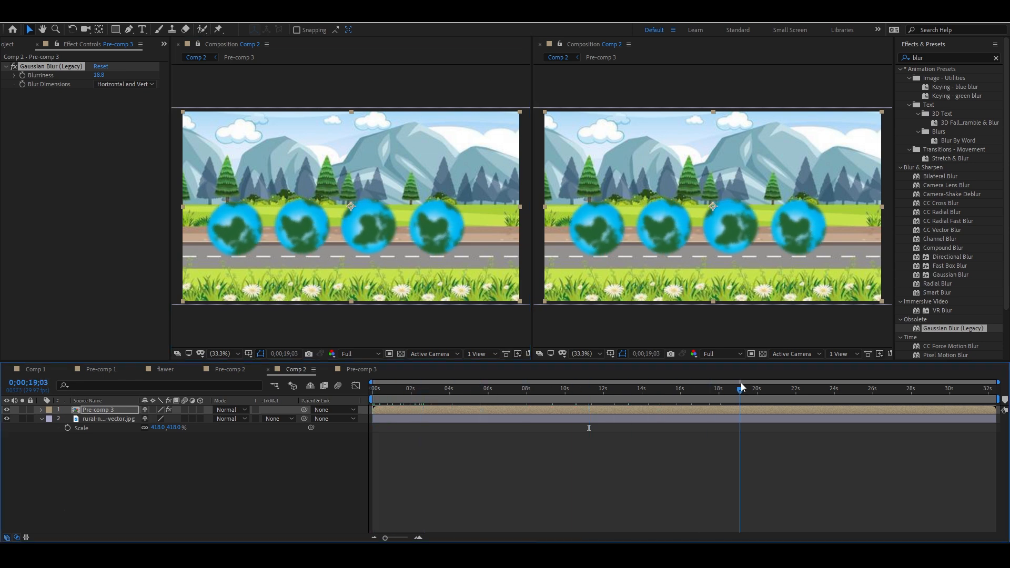
pyautogui.press('Home')
pyautogui.press('space')
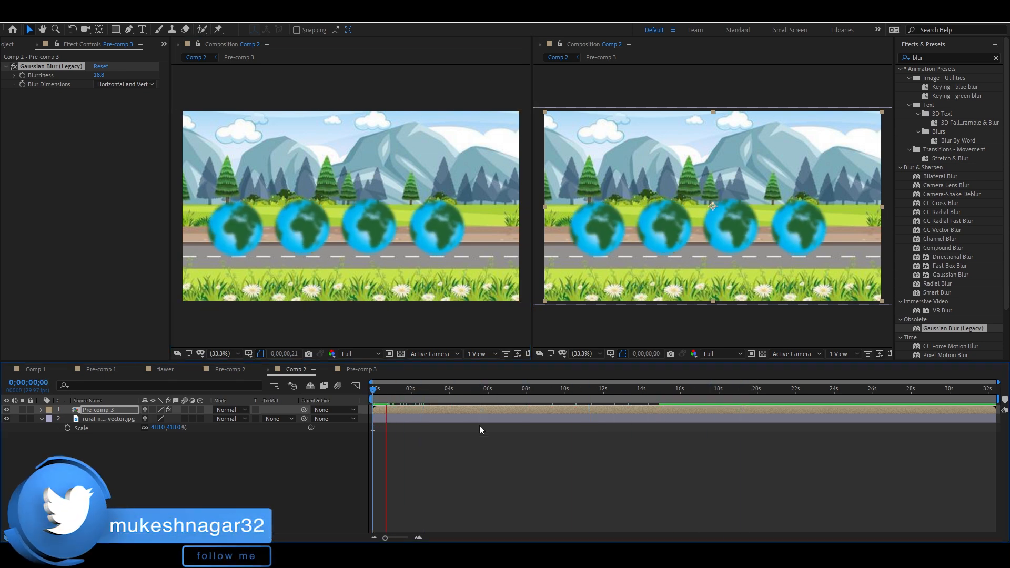
pyautogui.moveTo(375, 390); pyautogui.dragTo(626, 407)
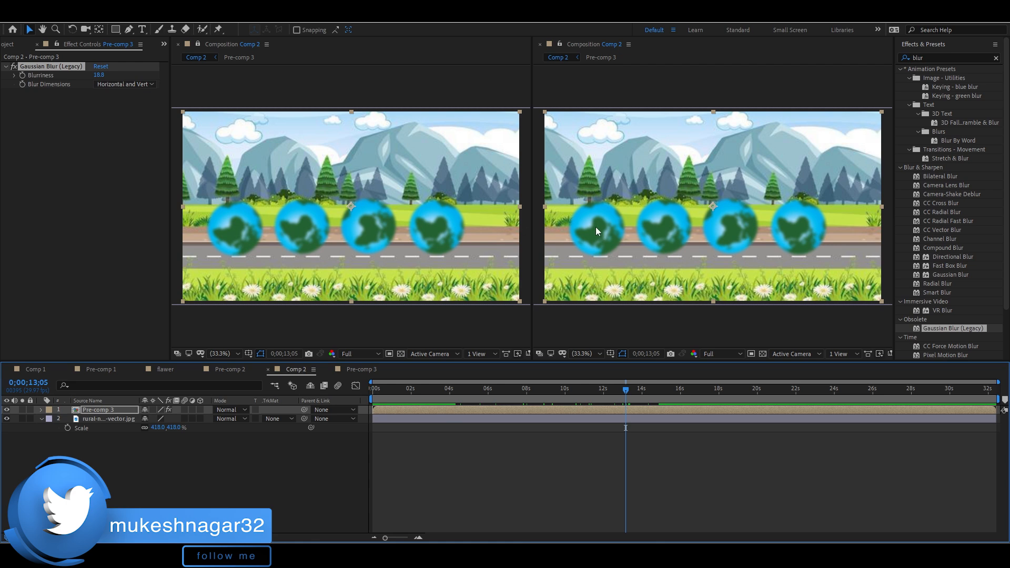
# Step: Open Pre-comp 3 and collapse the keyframed Rotation properties of the four globe layers
pyautogui.doubleClick(114, 409)
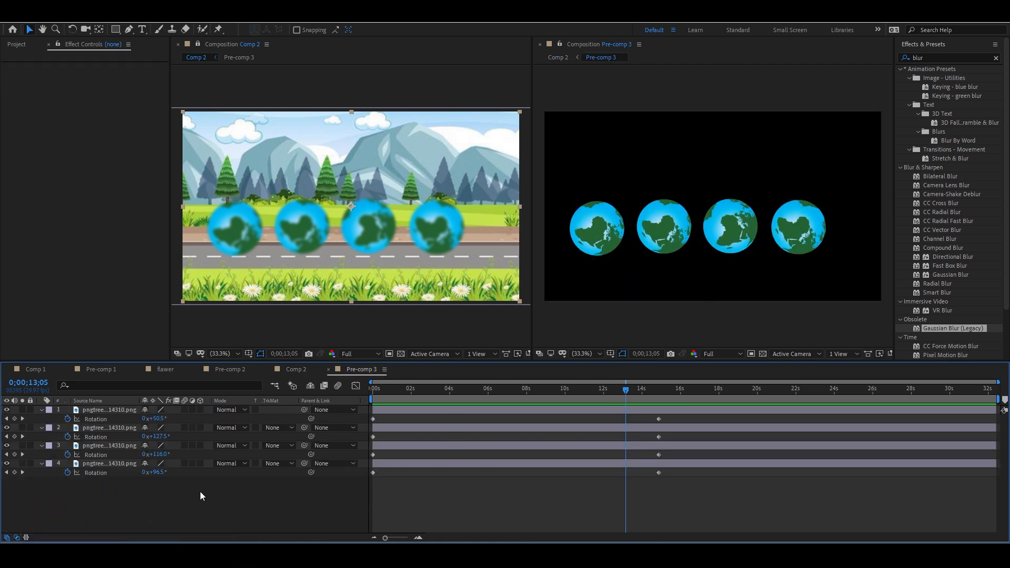
pyautogui.press('u')
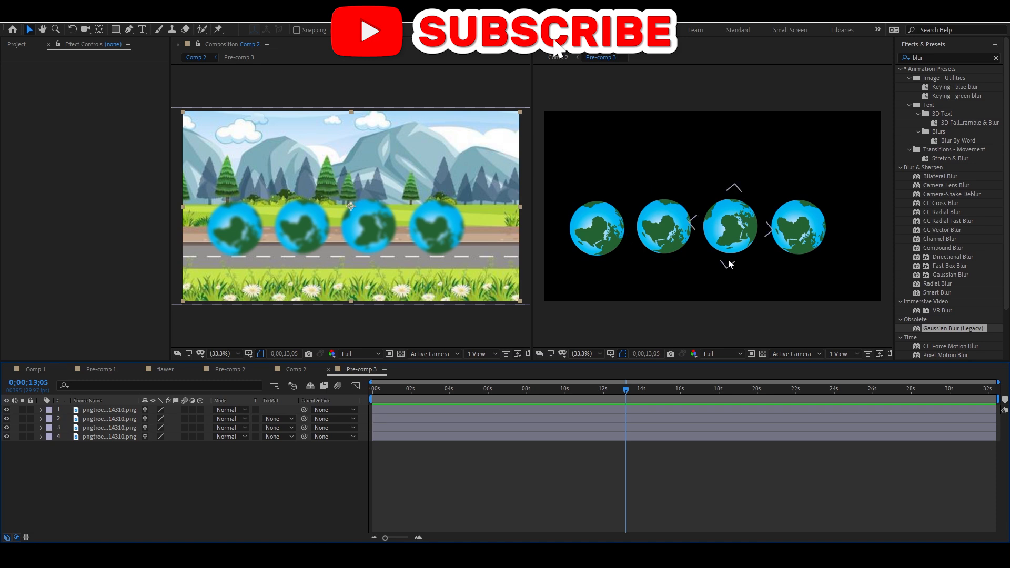
pyautogui.click(663, 238)
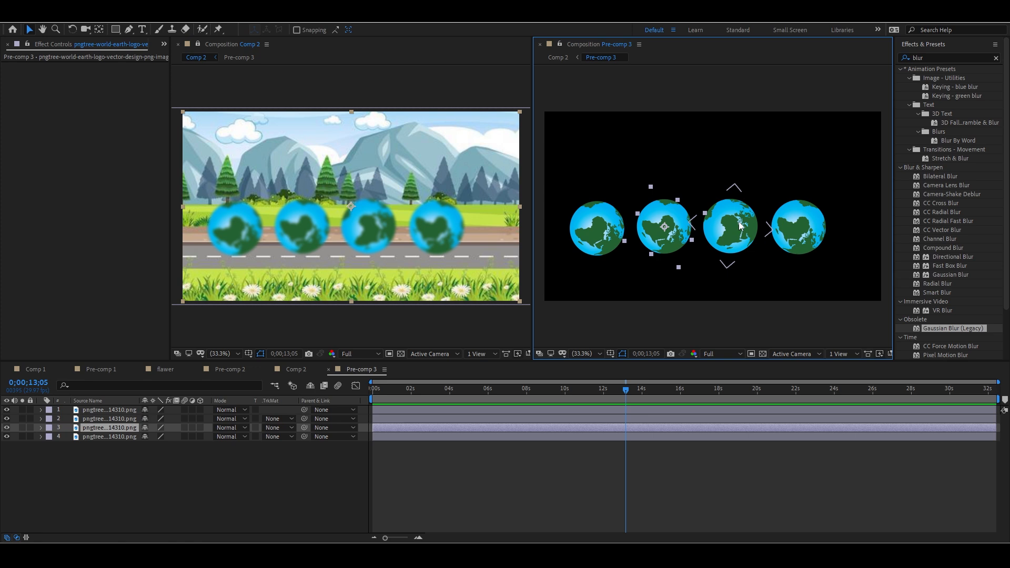
pyautogui.click(130, 481)
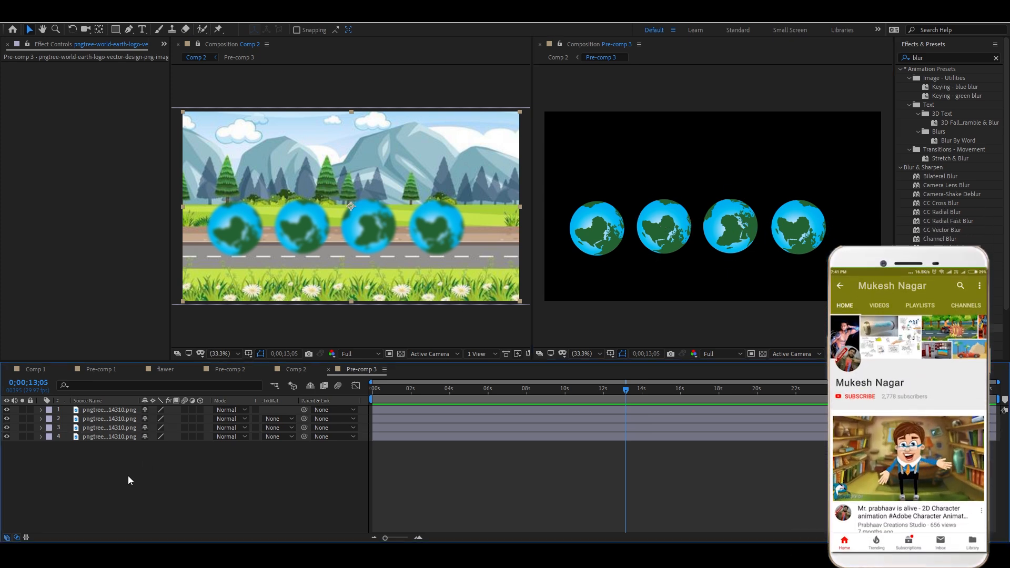
pyautogui.click(164, 45)
pyautogui.click(182, 59)
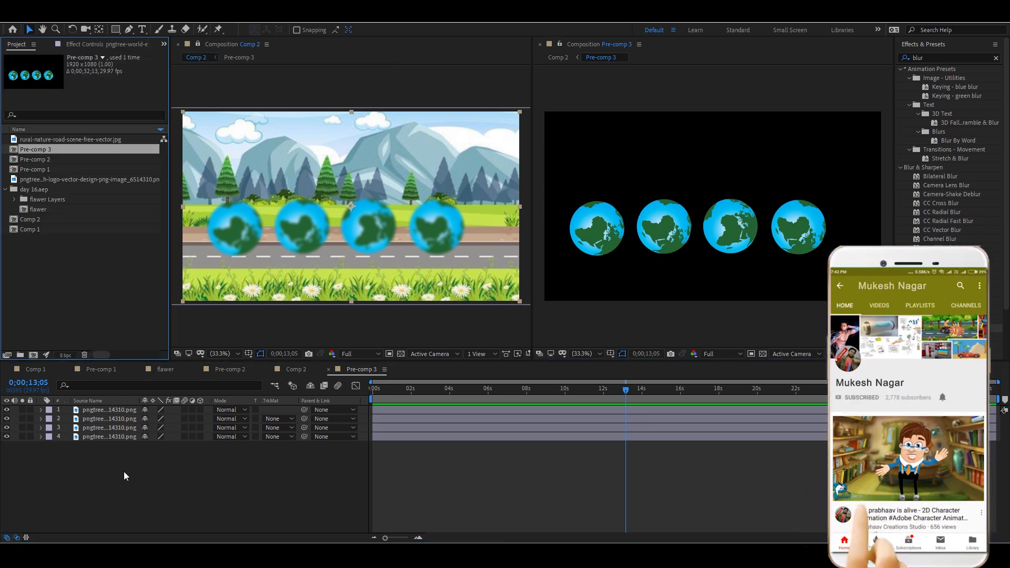
# Step: Pre-compose only the first globe layer, leaving all attributes in Pre-comp 3
pyautogui.click(119, 414)
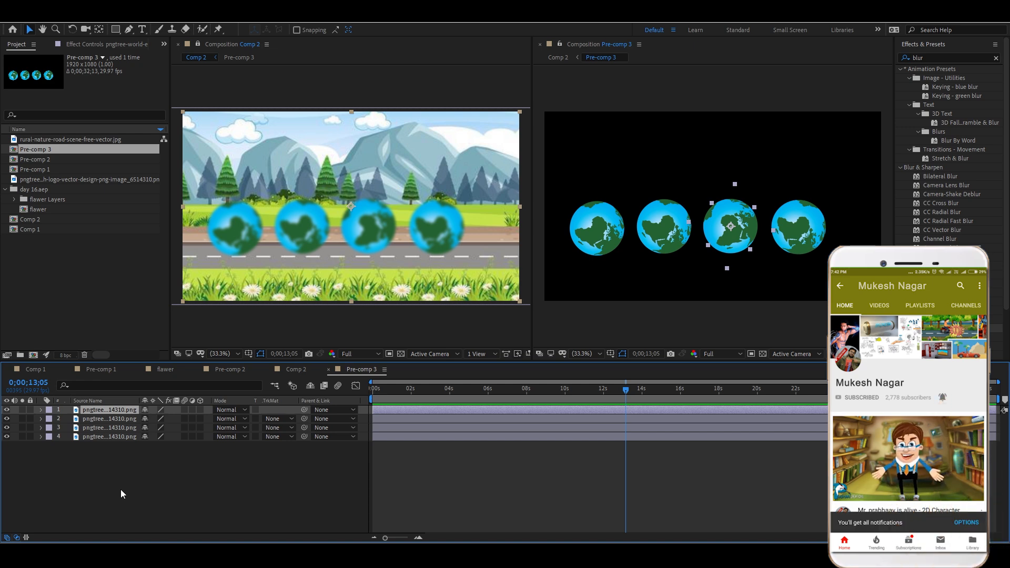
pyautogui.click(123, 489)
pyautogui.click(129, 412)
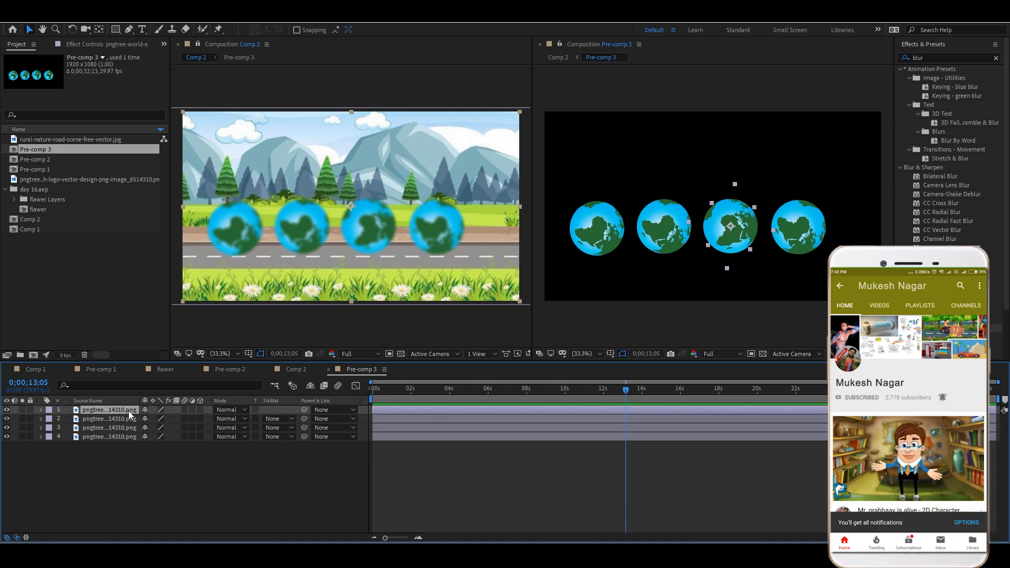
pyautogui.hotkey('ctrl', 'shift', 'c')
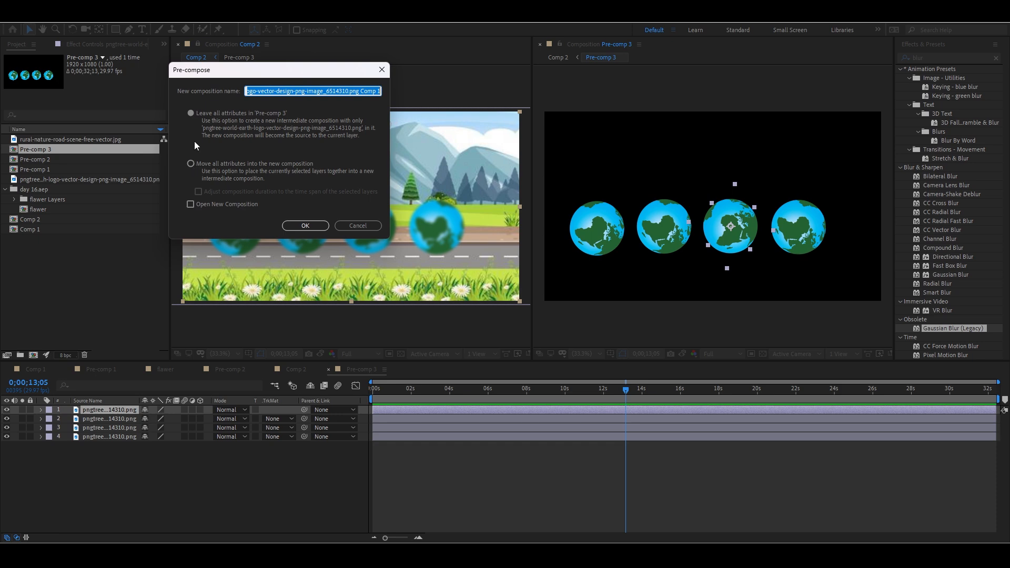
pyautogui.click(304, 226)
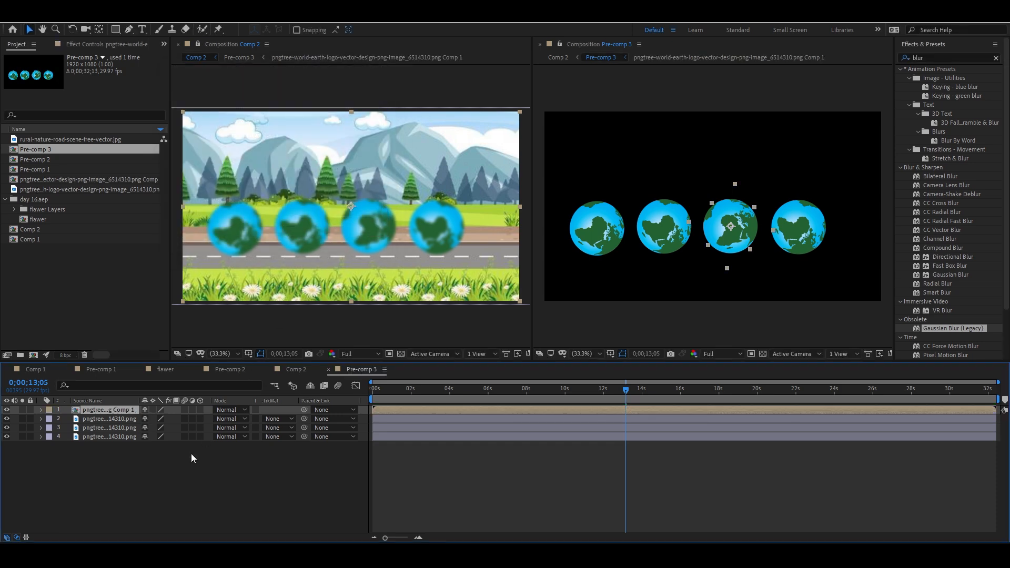
# Step: Open the first globe's nested composition and add earth-2092185_640.png above the original globe image
pyautogui.doubleClick(124, 412)
pyautogui.moveTo(538, 396); pyautogui.dragTo(670, 396)
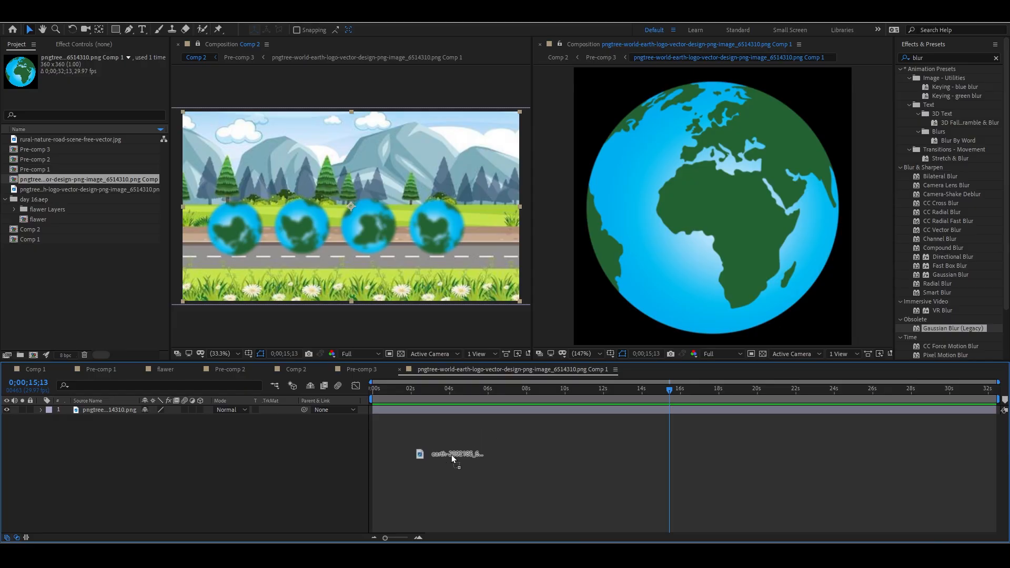
pyautogui.moveTo(451, 455); pyautogui.dragTo(475, 457)
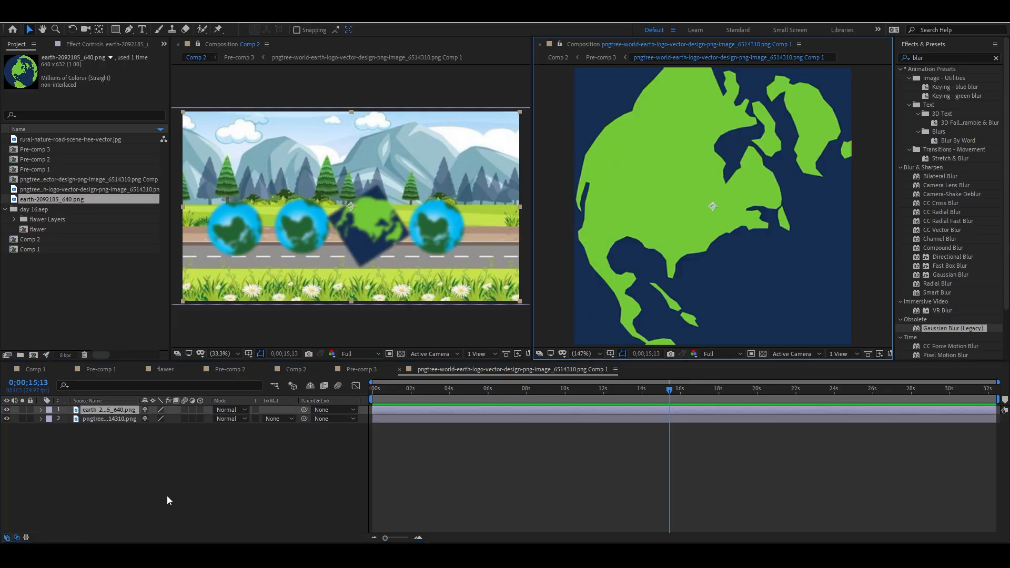
# Step: Scale the new earth image to 51.6% so it covers the original globe
pyautogui.press('s')
pyautogui.moveTo(155, 419); pyautogui.dragTo(192, 418)
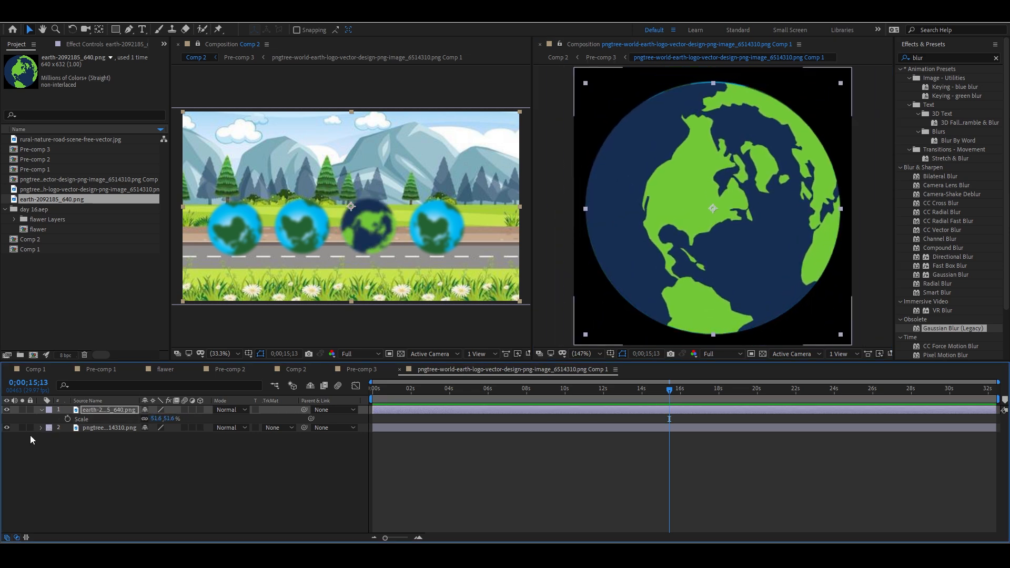
pyautogui.click(95, 469)
# Step: Return to Pre-comp 3 and compare the replaced globe with the three other globe layers
pyautogui.click(361, 369)
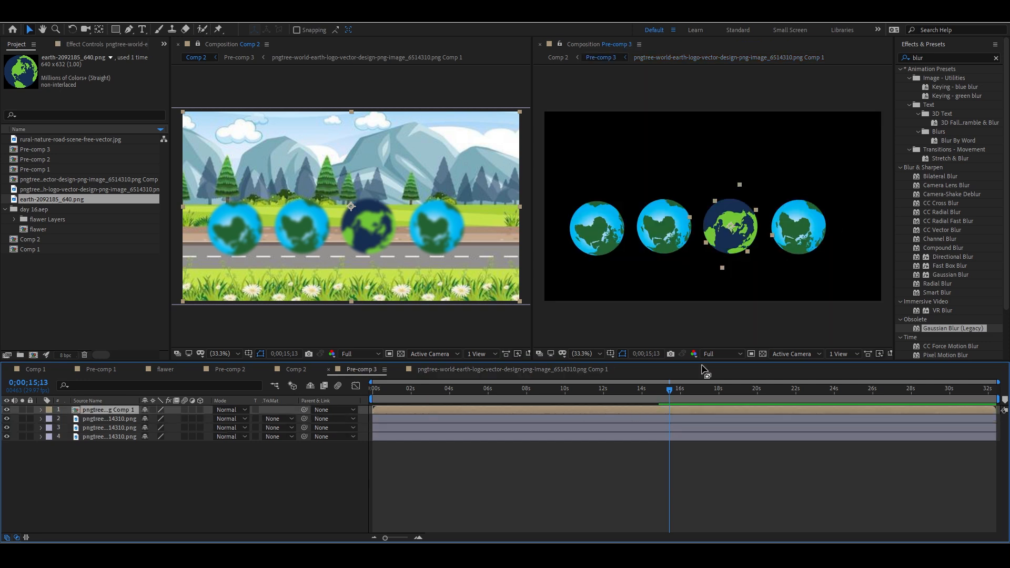
pyautogui.click(568, 463)
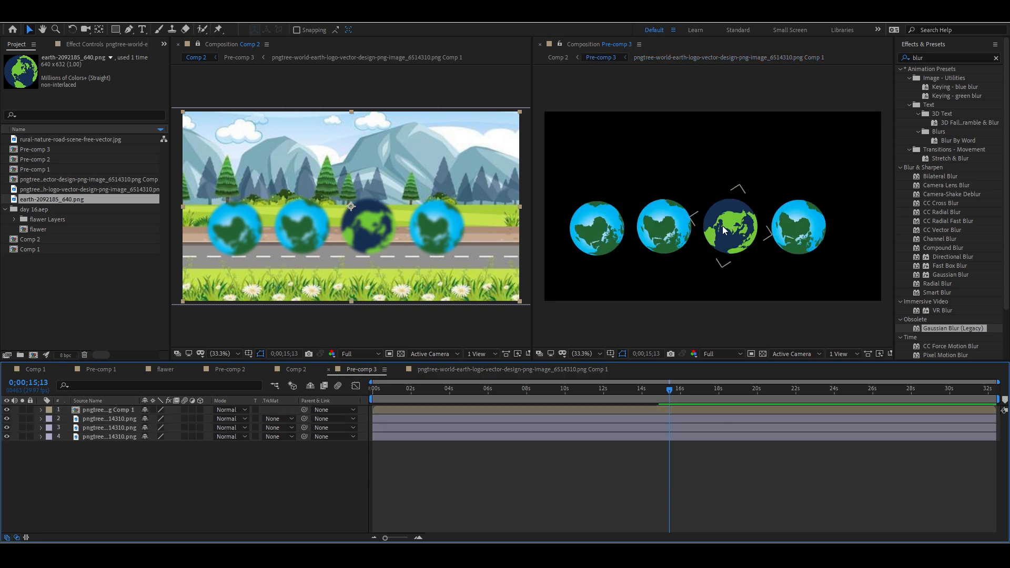
pyautogui.moveTo(115, 471); pyautogui.dragTo(115, 421)
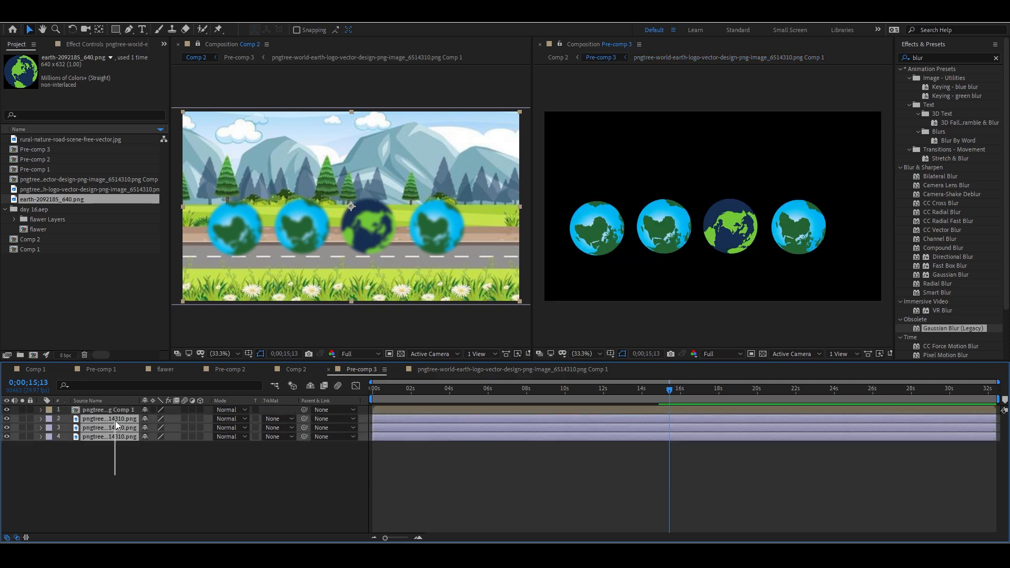
pyautogui.click(123, 470)
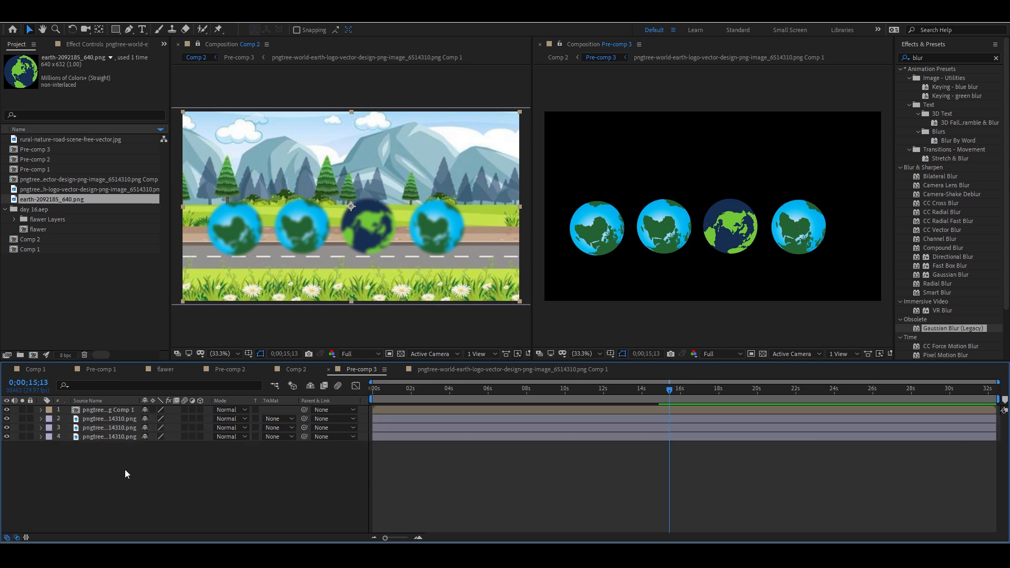
# Step: Try to replace the three plain globe image layers in Pre-comp 3 with the nested globe composition
pyautogui.click(121, 419)
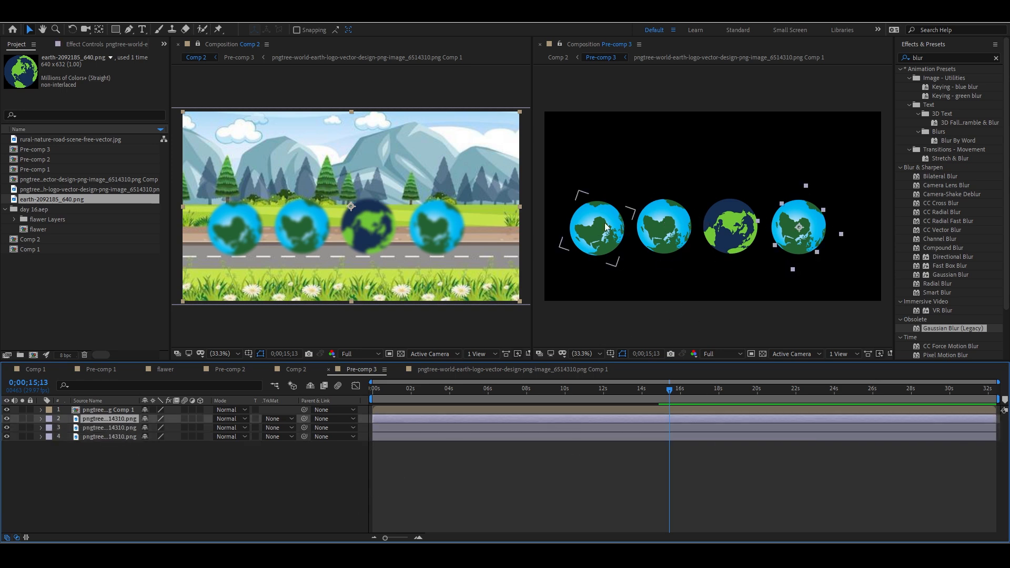
pyautogui.click(185, 472)
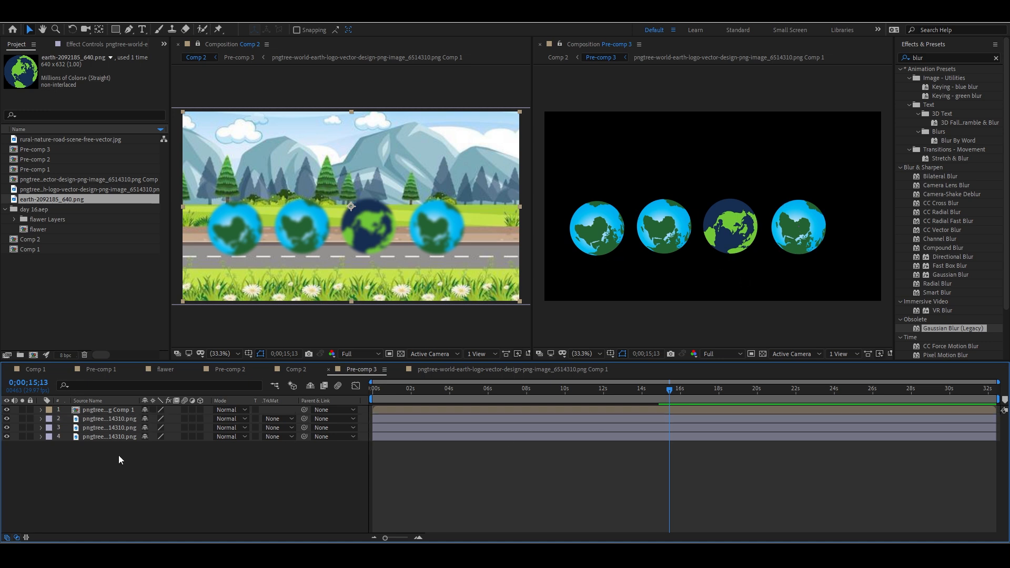
pyautogui.moveTo(118, 456); pyautogui.dragTo(130, 422)
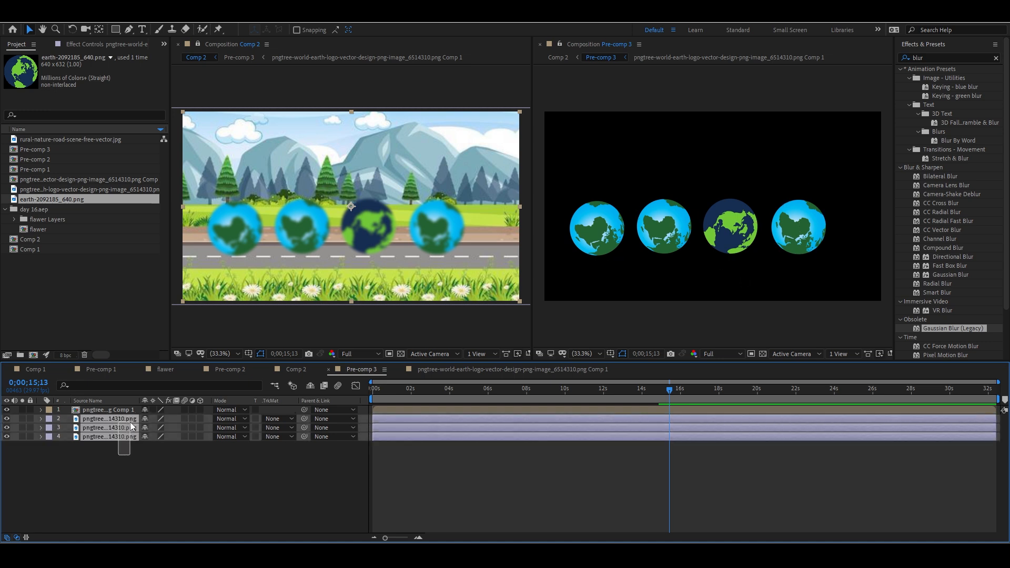
pyautogui.click(33, 179)
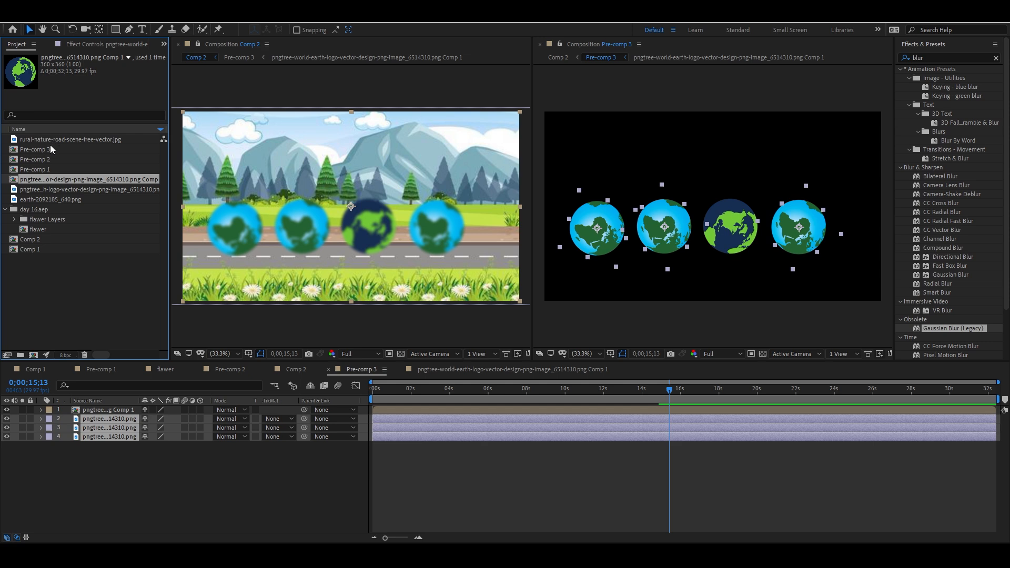
pyautogui.moveTo(44, 182); pyautogui.dragTo(123, 425)
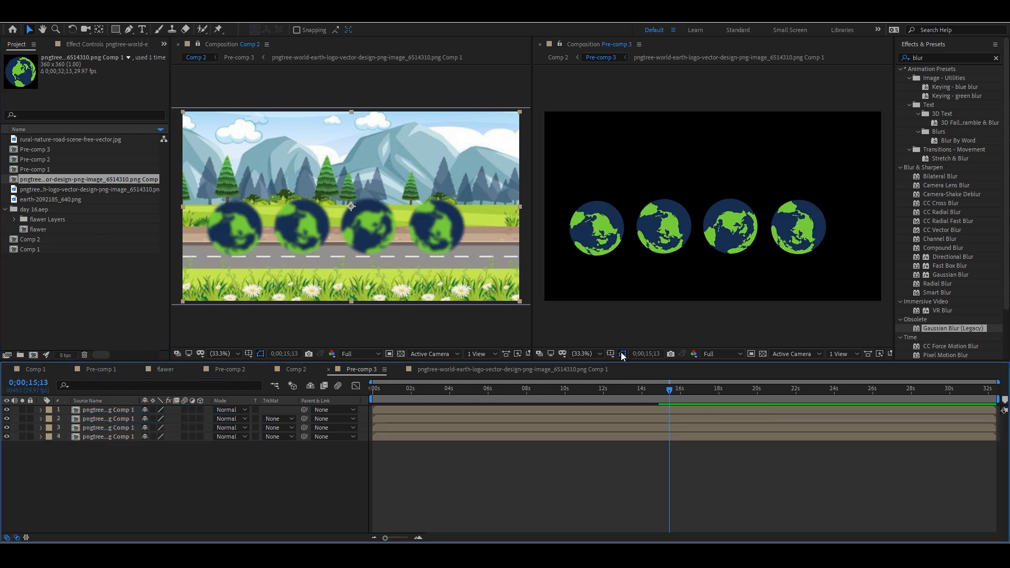
# Step: Reveal the rotation keyframes of all four globe layers and preview their spin from the start
pyautogui.press('r')
pyautogui.moveTo(527, 392); pyautogui.dragTo(329, 412)
pyautogui.press('space')
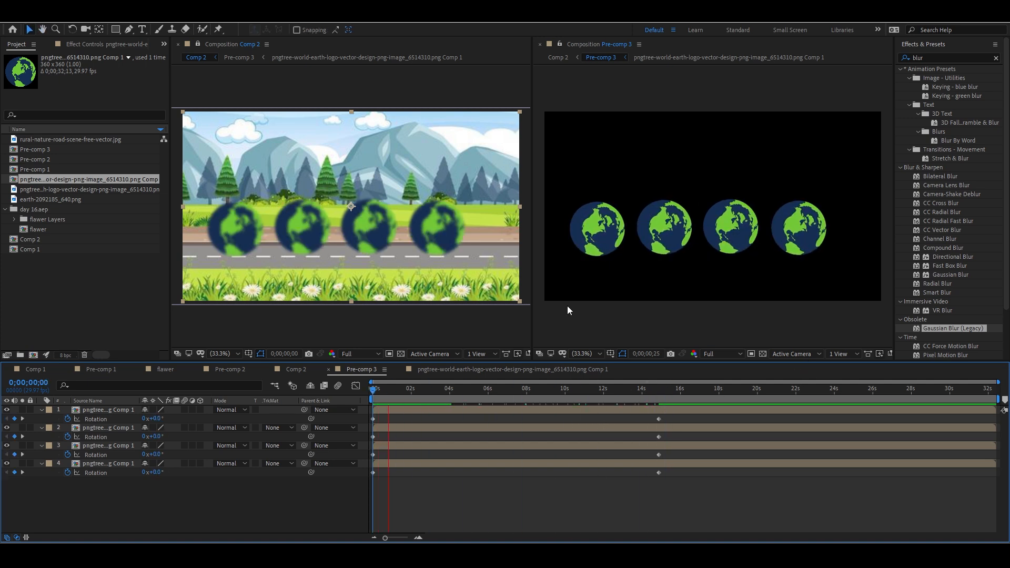
pyautogui.moveTo(442, 394); pyautogui.dragTo(417, 416)
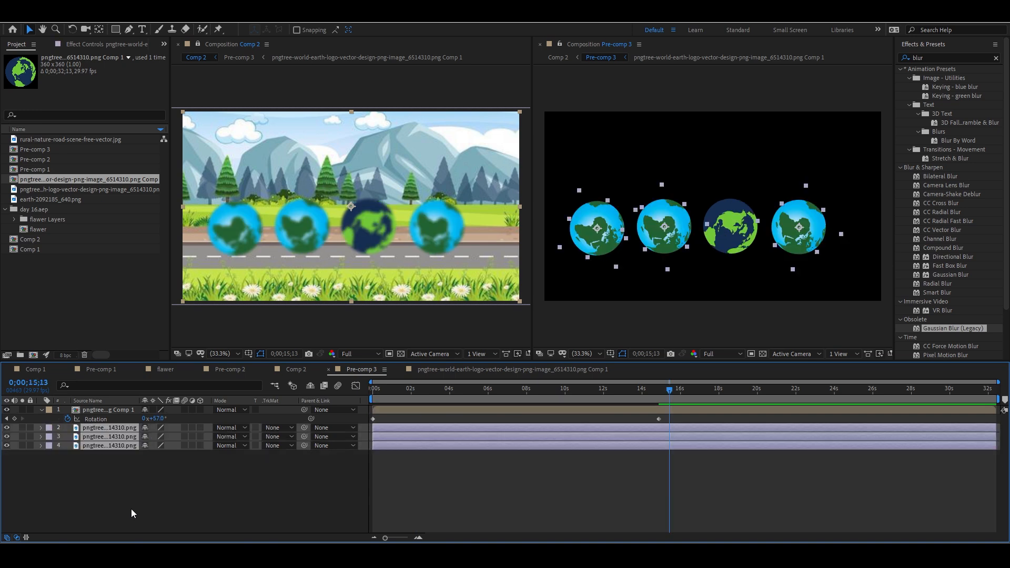
# Step: Try to replace the three plain globe layers directly with earth-2092185_640.png, and undo the replacement
pyautogui.click(34, 189)
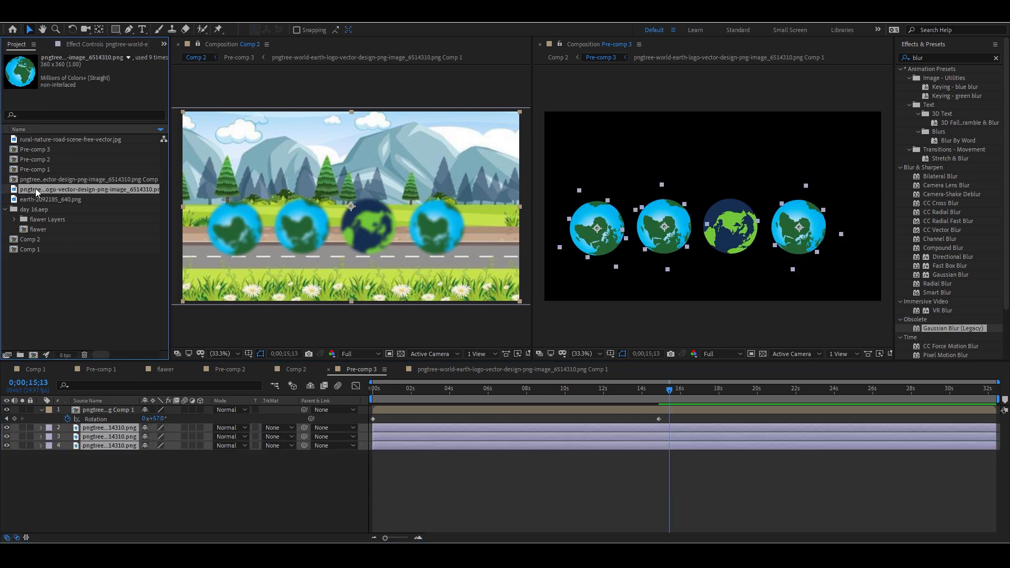
pyautogui.click(44, 200)
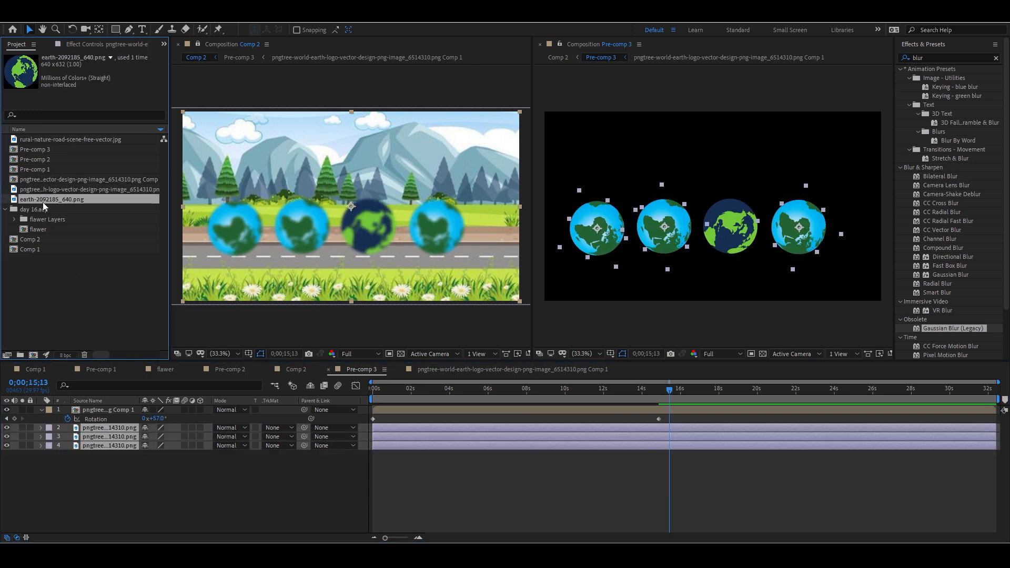
pyautogui.moveTo(42, 201); pyautogui.dragTo(115, 429)
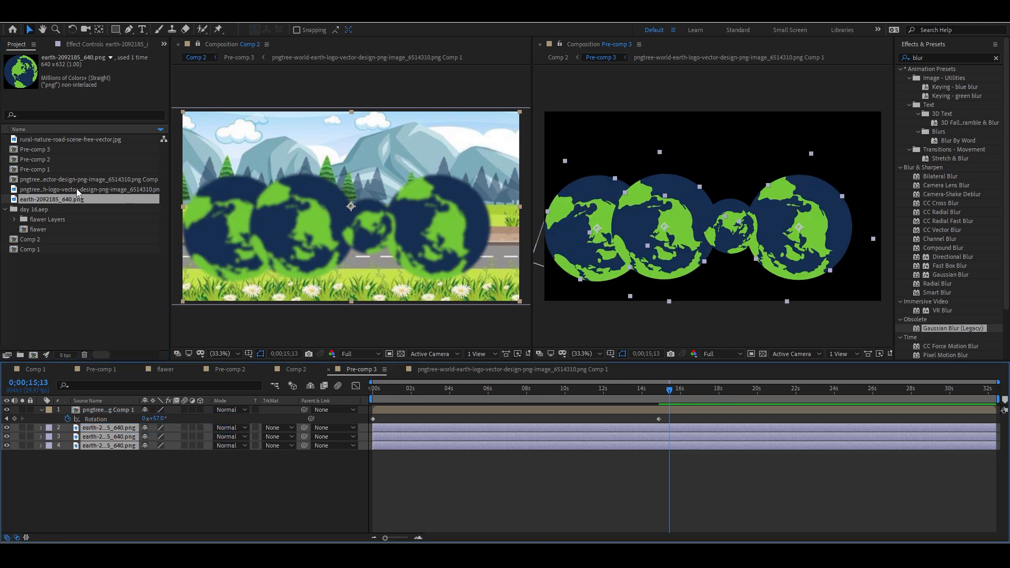
pyautogui.hotkey('ctrl', 'z')
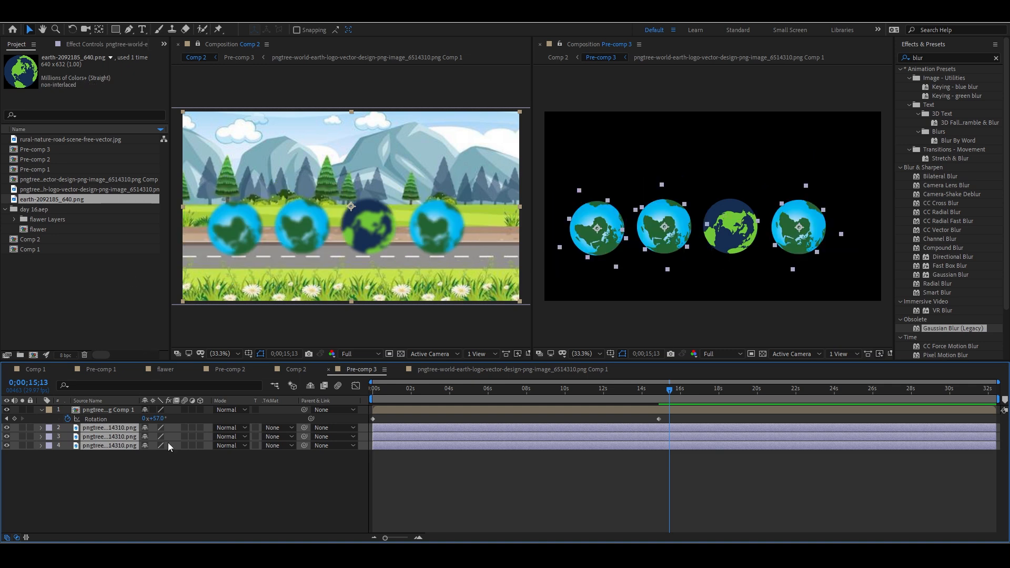
# Step: Check the scale of the three plain globes and of the original image in the nested composition, and return to Pre-comp 3
pyautogui.press('s')
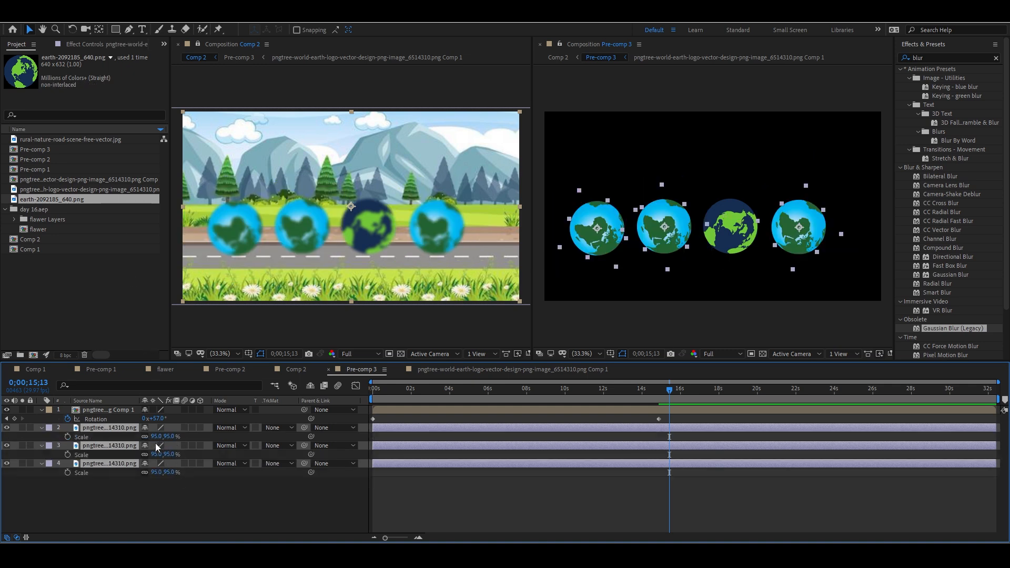
pyautogui.press('s')
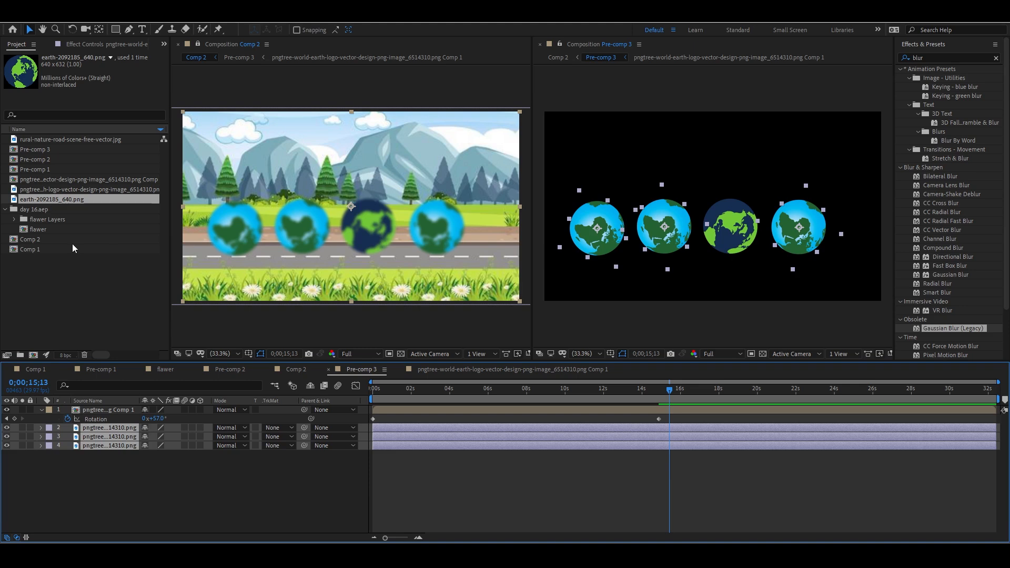
pyautogui.click(462, 372)
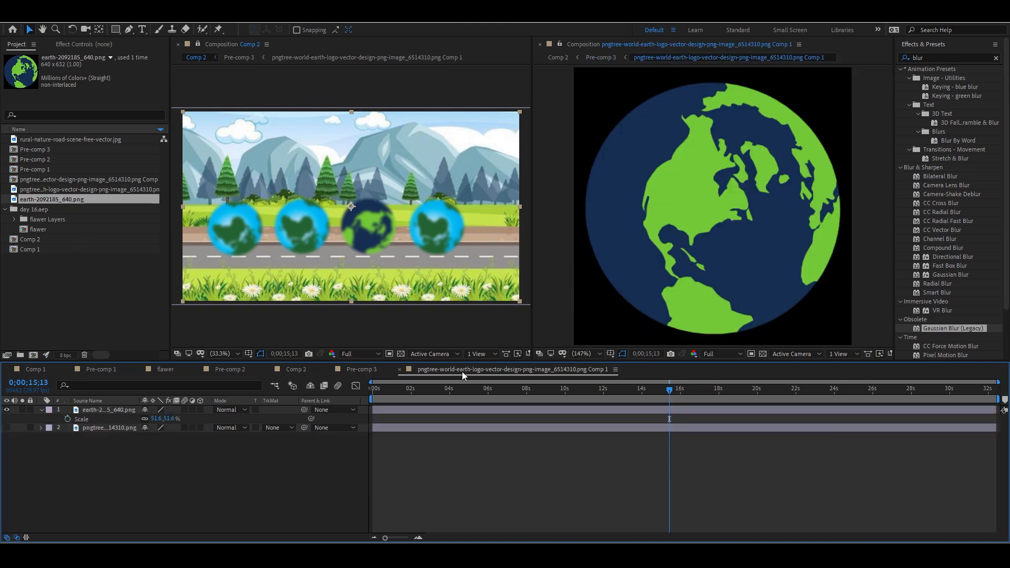
pyautogui.click(102, 430)
pyautogui.press('s')
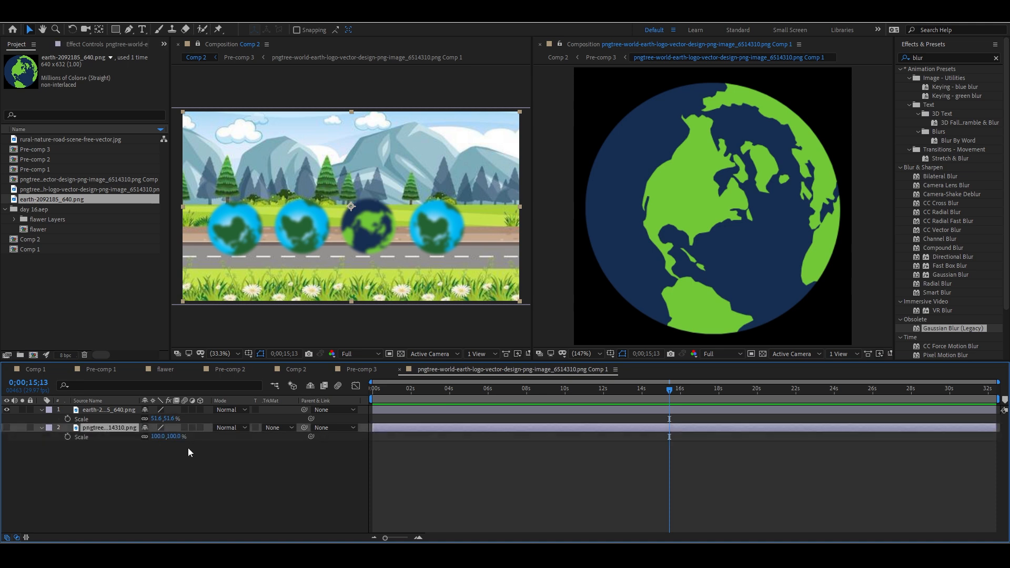
pyautogui.click(374, 373)
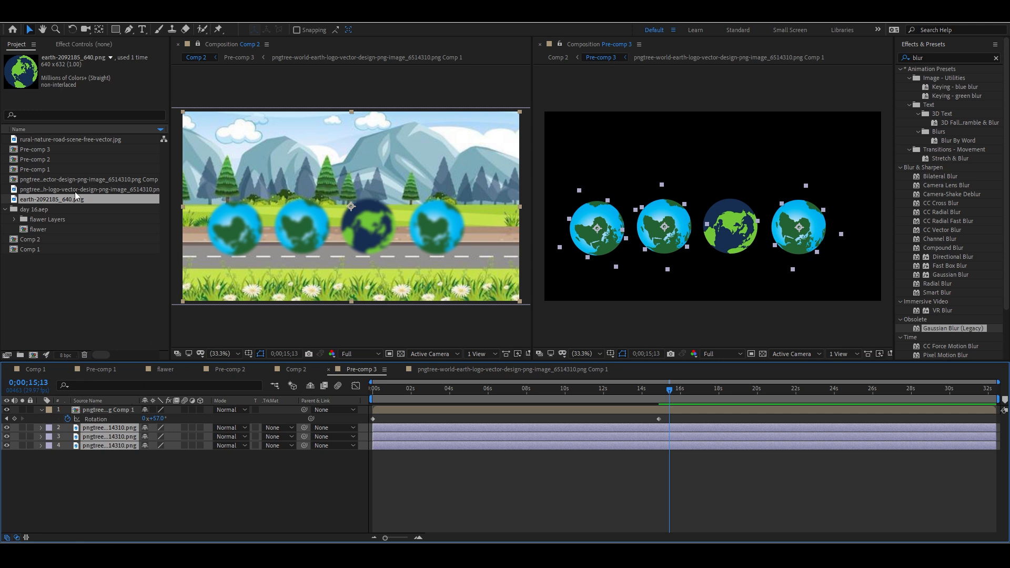
# Step: Replace the three plain globe layers in Pre-comp 3 with the nested globe composition and collapse the first layer's rotation property
pyautogui.moveTo(47, 201); pyautogui.dragTo(108, 442)
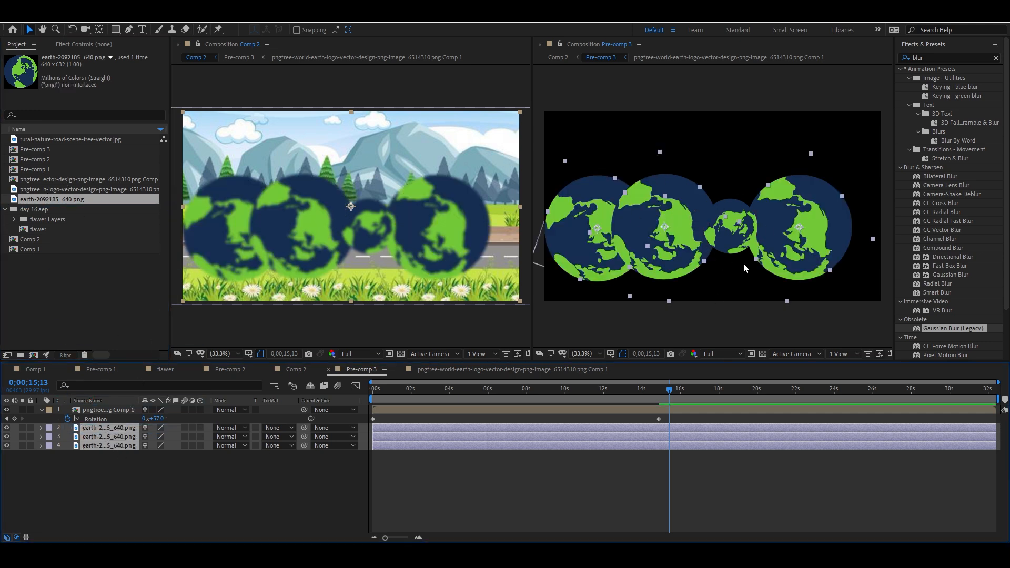
pyautogui.hotkey('ctrl', 'z')
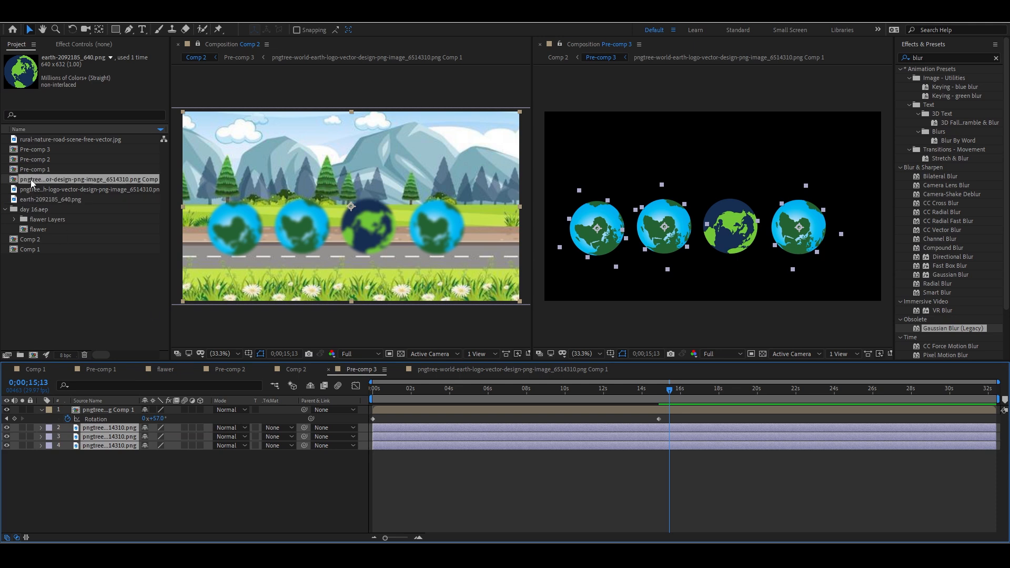
pyautogui.click(33, 179)
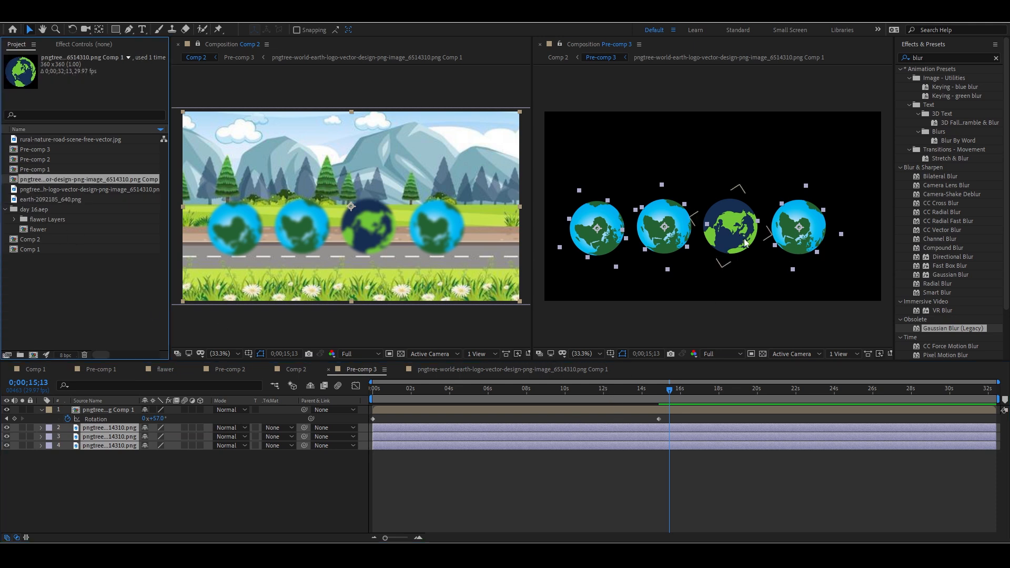
pyautogui.moveTo(99, 180); pyautogui.dragTo(116, 438)
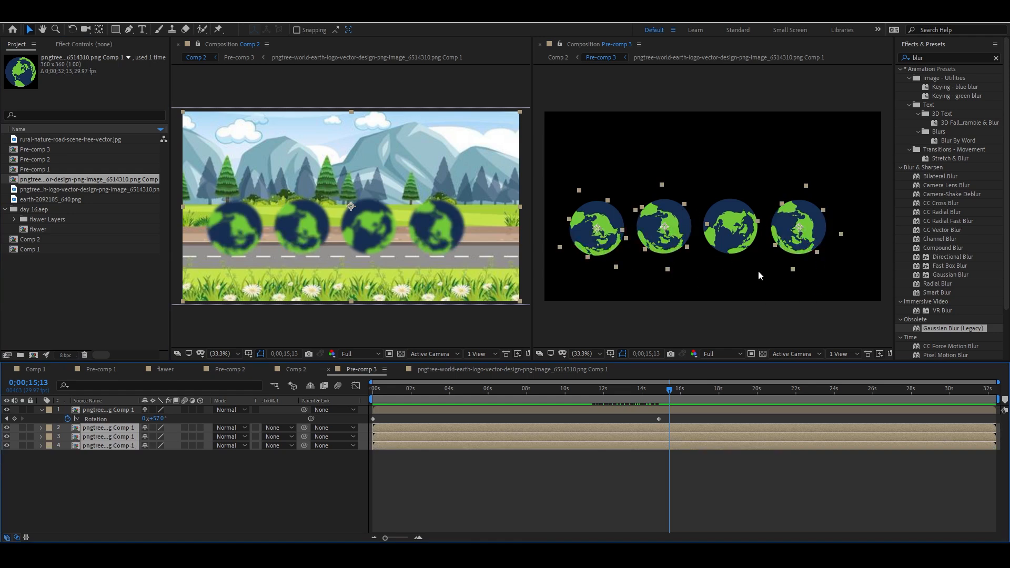
pyautogui.click(49, 456)
pyautogui.click(41, 410)
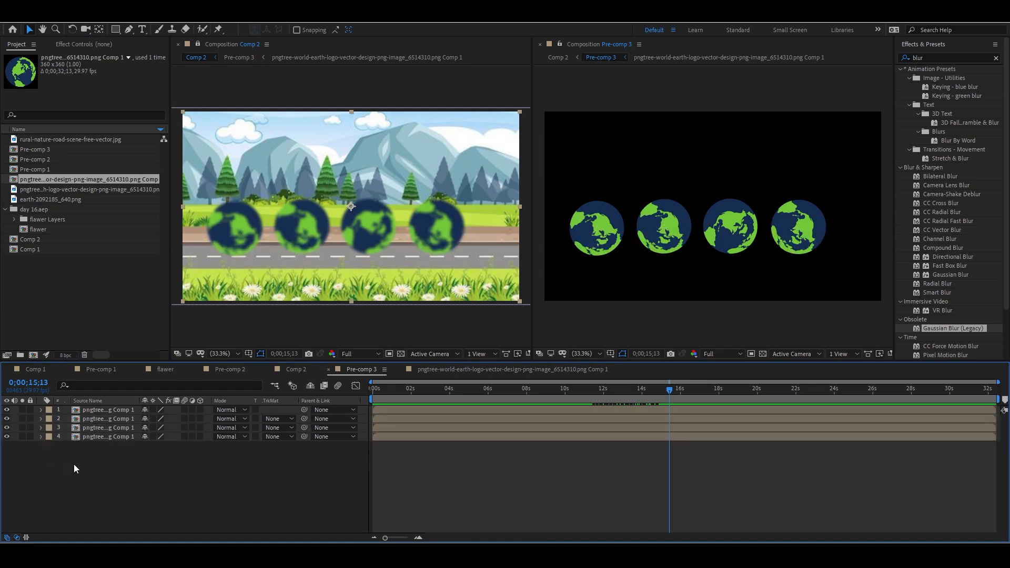
pyautogui.moveTo(74, 464); pyautogui.dragTo(121, 463)
# Step: In the nested globe composition, hide earth-2092185_640.png and show the original globe image, and return to Pre-comp 3
pyautogui.click(448, 371)
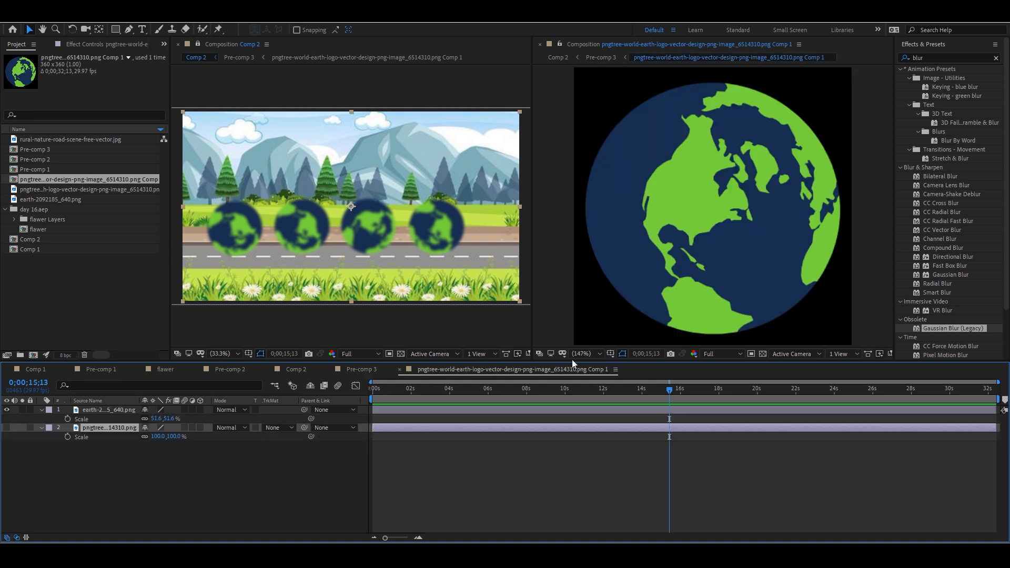
pyautogui.click(703, 265)
pyautogui.click(6, 410)
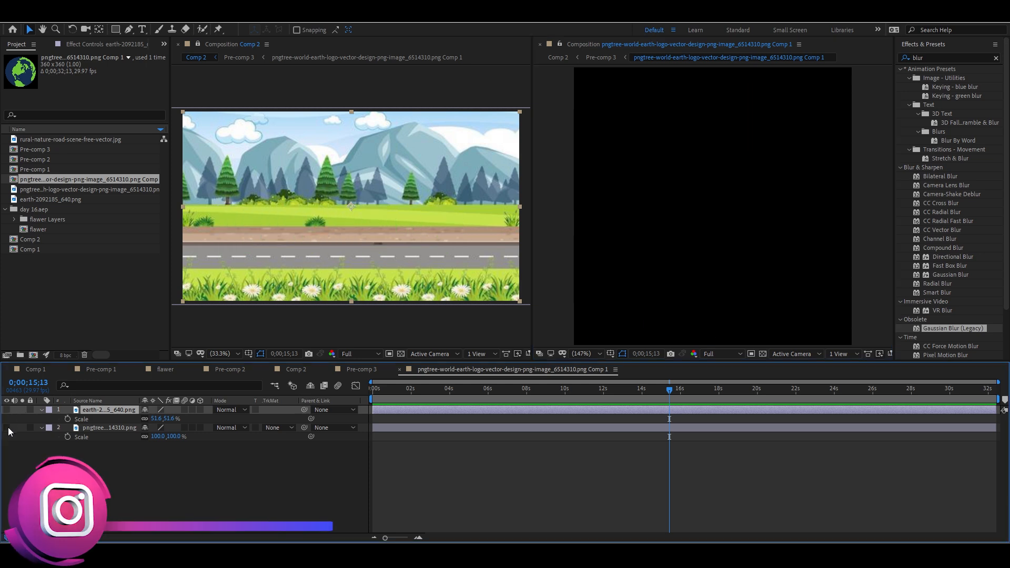
pyautogui.click(6, 428)
pyautogui.click(294, 370)
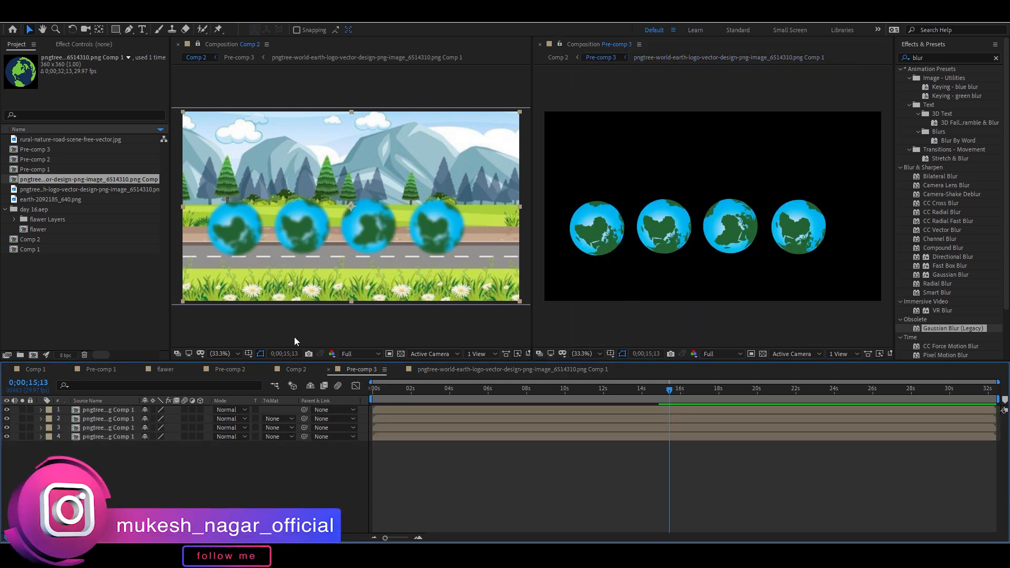
# Step: Apply the Fill effect to the original globe image in the nested composition
pyautogui.click(457, 370)
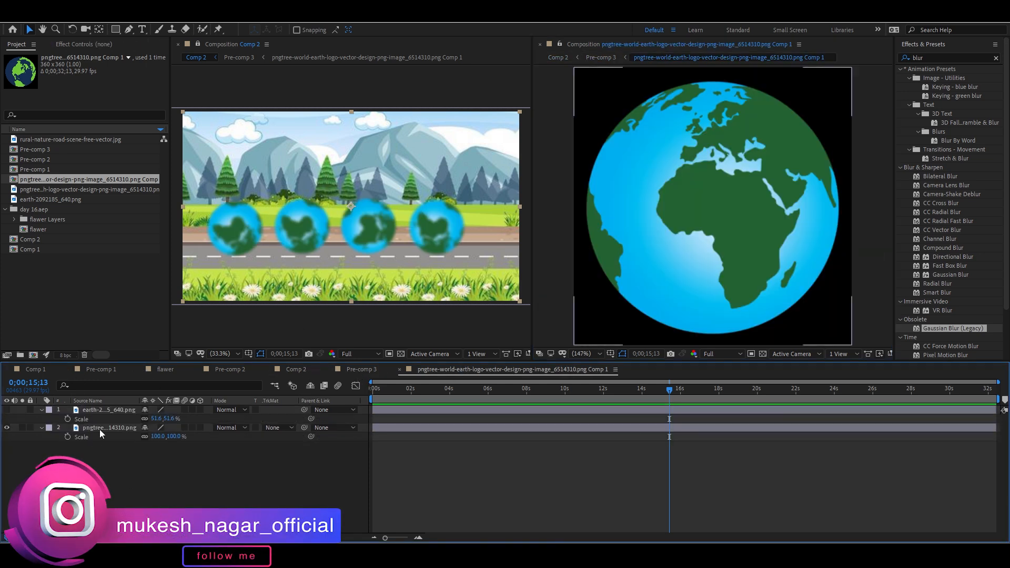
pyautogui.click(99, 428)
pyautogui.doubleClick(938, 59)
pyautogui.write('fill')
pyautogui.moveTo(937, 123); pyautogui.dragTo(529, 427)
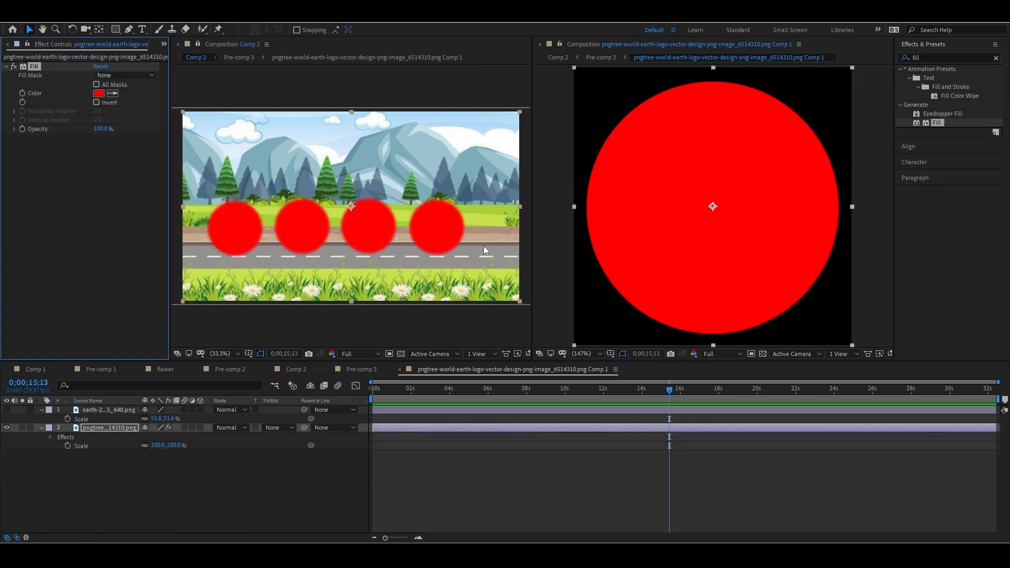
# Step: Hide globe layers 2, 3 and 4 in Pre-comp 3, leaving only the first globe shown
pyautogui.click(361, 370)
pyautogui.moveTo(99, 451); pyautogui.dragTo(110, 421)
pyautogui.click(104, 463)
pyautogui.click(105, 416)
pyautogui.moveTo(7, 419); pyautogui.dragTo(6, 437)
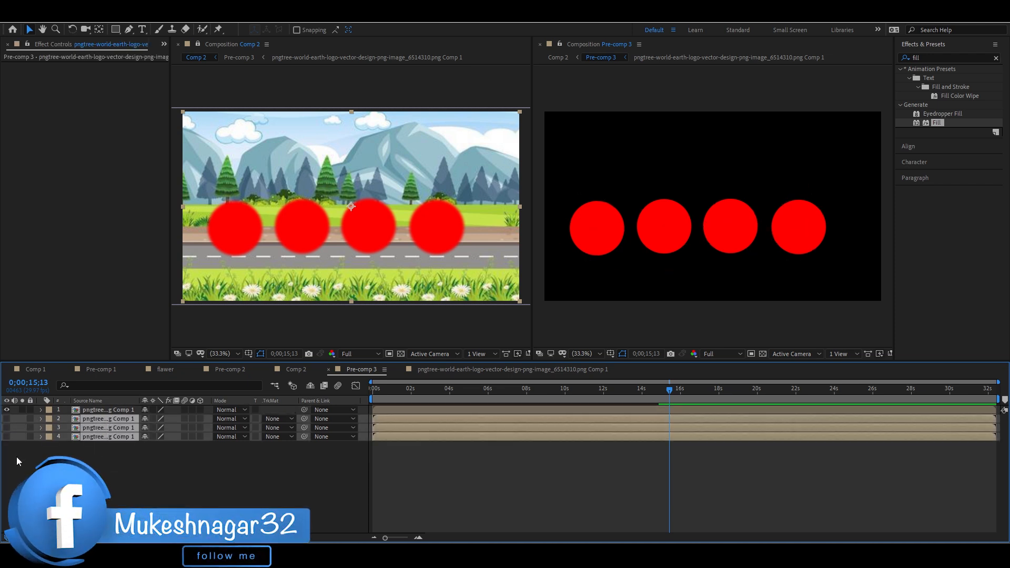
# Step: Duplicate the first globe layer and place the copy to the left of the original
pyautogui.click(106, 410)
pyautogui.hotkey('ctrl', 'd')
pyautogui.moveTo(697, 215); pyautogui.dragTo(633, 219)
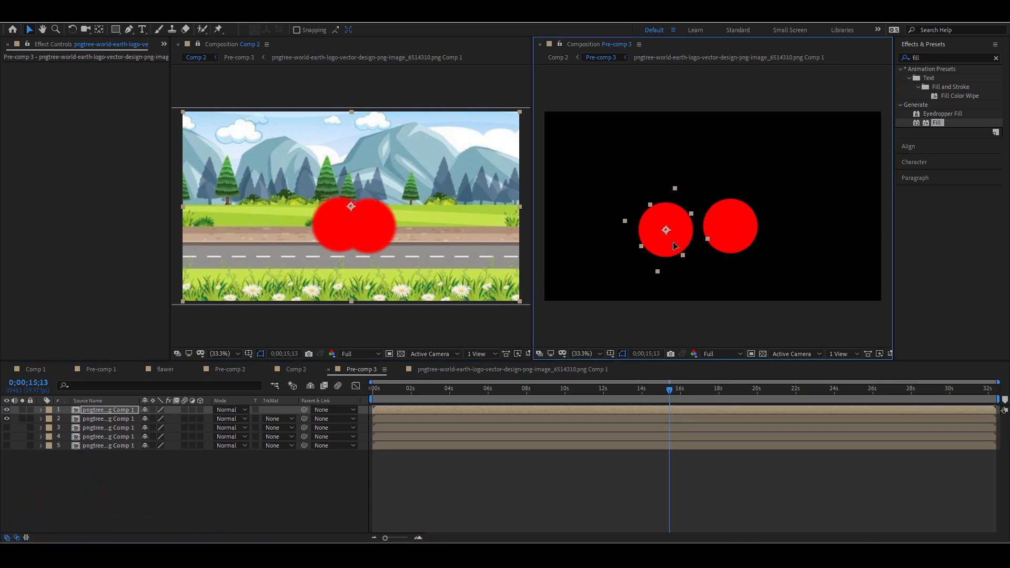
# Step: Reveal the rotation keyframes of the duplicated globe and the original, and delete the duplicate
pyautogui.click(121, 413)
pyautogui.click(106, 428)
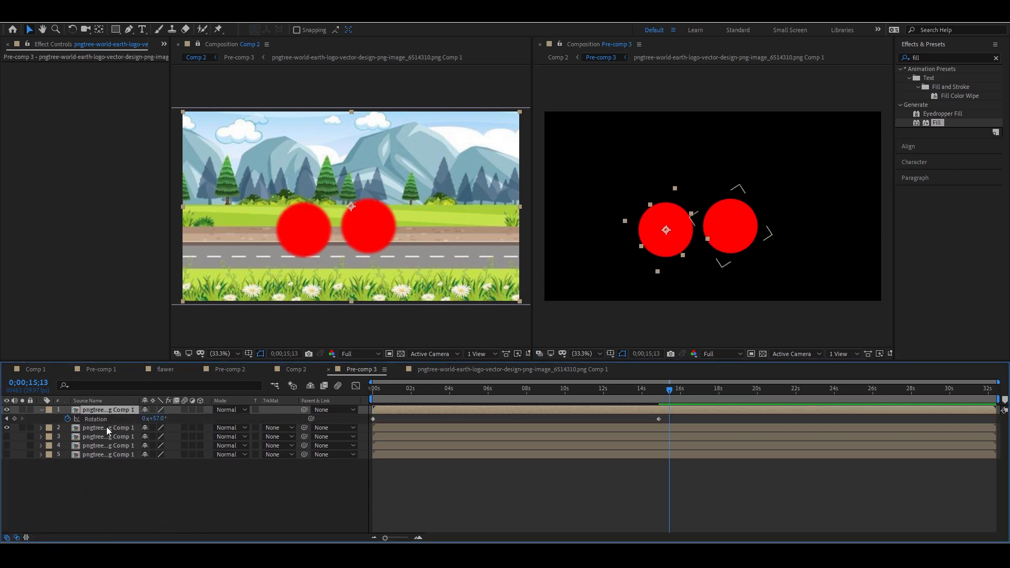
pyautogui.press('u')
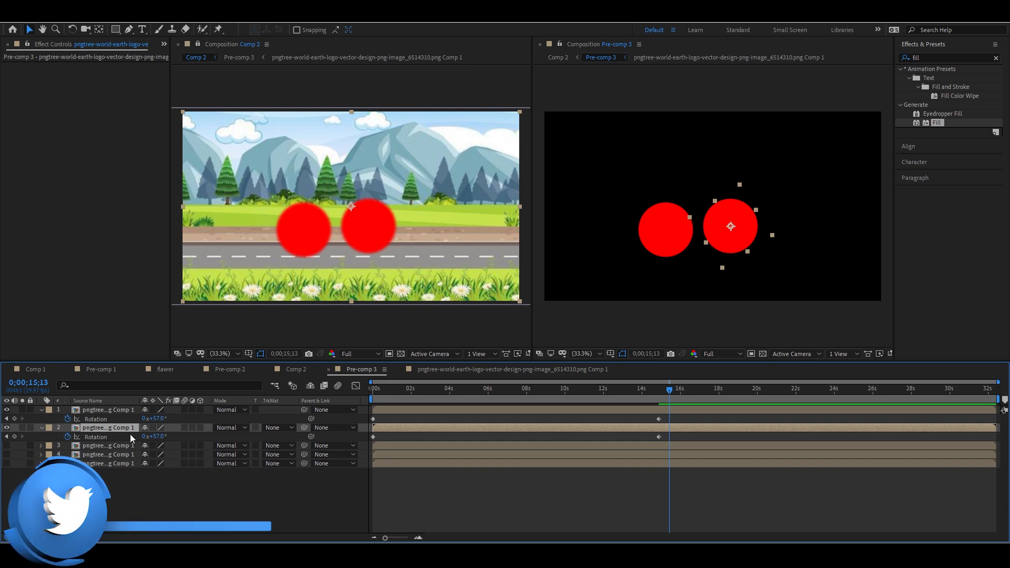
pyautogui.click(109, 413)
pyautogui.press('Delete')
# Step: Inspect the hidden globes' positions and all four layers' rotation keyframes, moving the playhead to 0;00;04;26
pyautogui.moveTo(98, 450); pyautogui.dragTo(100, 430)
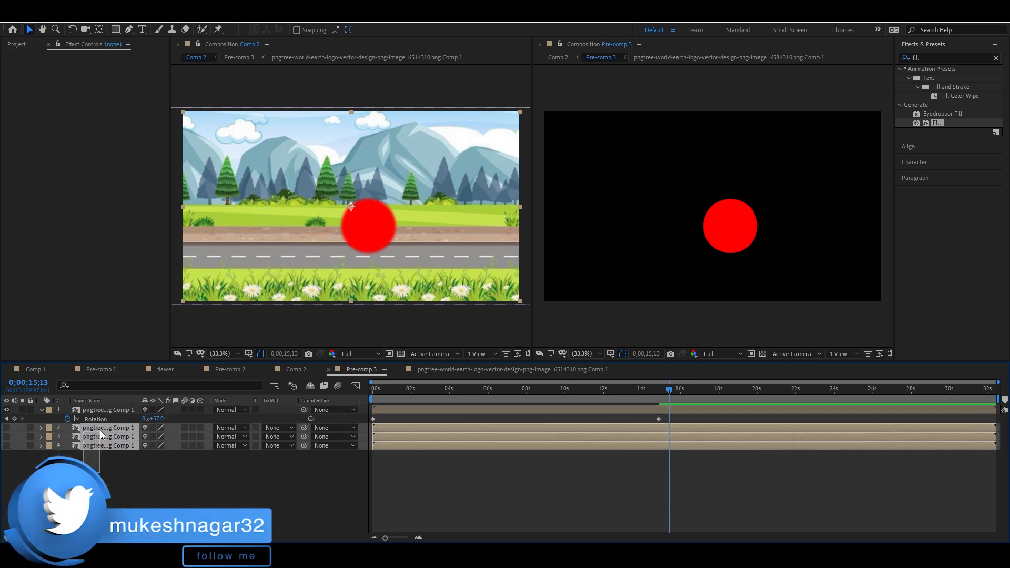
pyautogui.press('p')
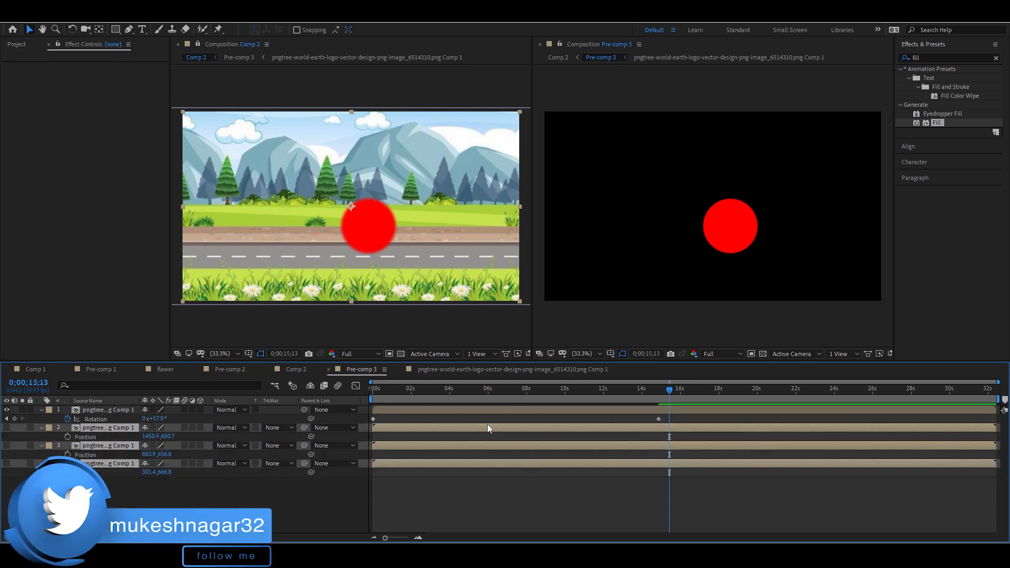
pyautogui.hotkey('ctrl', 'a')
pyautogui.press('r')
pyautogui.moveTo(403, 388); pyautogui.dragTo(467, 406)
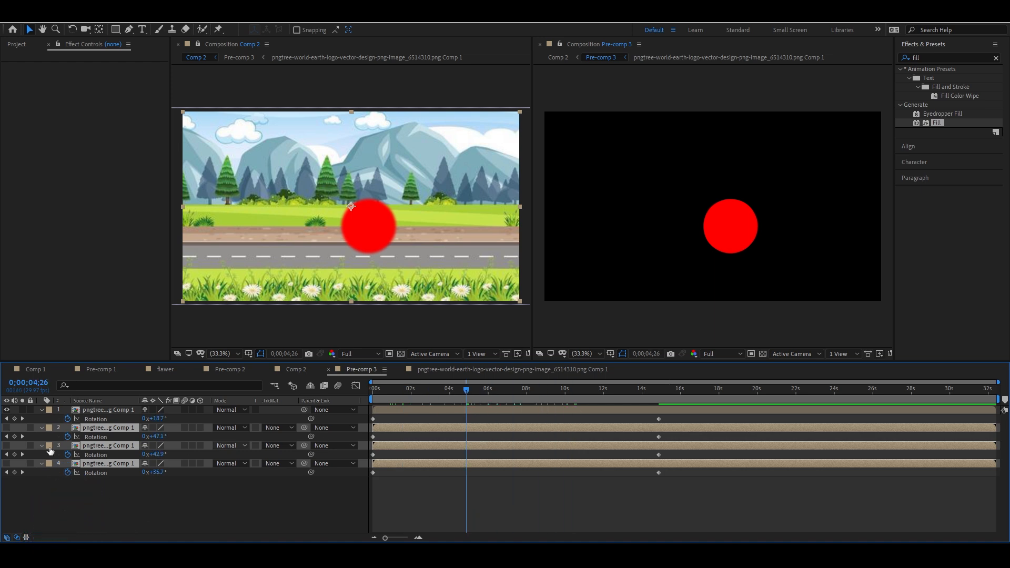
# Step: Deselect the globe layers and undo the most recent layer changes in Pre-comp 3
pyautogui.click(125, 494)
pyautogui.hotkey('ctrl', 'z')
pyautogui.hotkey('ctrl', 'z')
pyautogui.hotkey('ctrl', 'z')
pyautogui.hotkey('ctrl', 'z')
pyautogui.hotkey('ctrl', 'z')
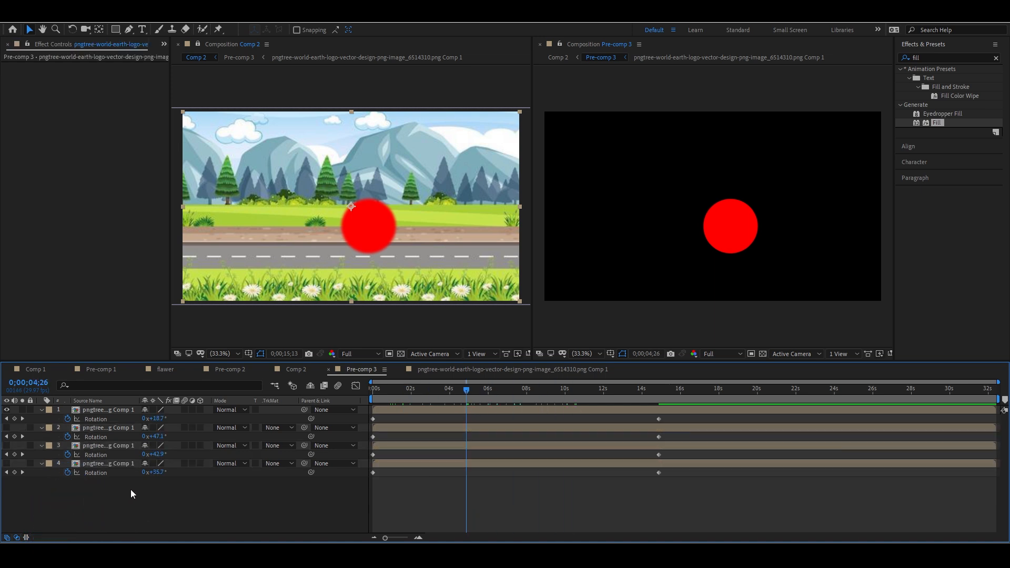
# Step: Scrub through the early part of the globes' rotation animation, stopping at 0;00;02;22
pyautogui.moveTo(669, 390); pyautogui.dragTo(411, 435)
pyautogui.click(410, 409)
pyautogui.moveTo(409, 391); pyautogui.dragTo(437, 436)
pyautogui.click(450, 437)
pyautogui.click(442, 428)
pyautogui.moveTo(437, 391); pyautogui.dragTo(425, 424)
pyautogui.click(453, 496)
pyautogui.press('p')
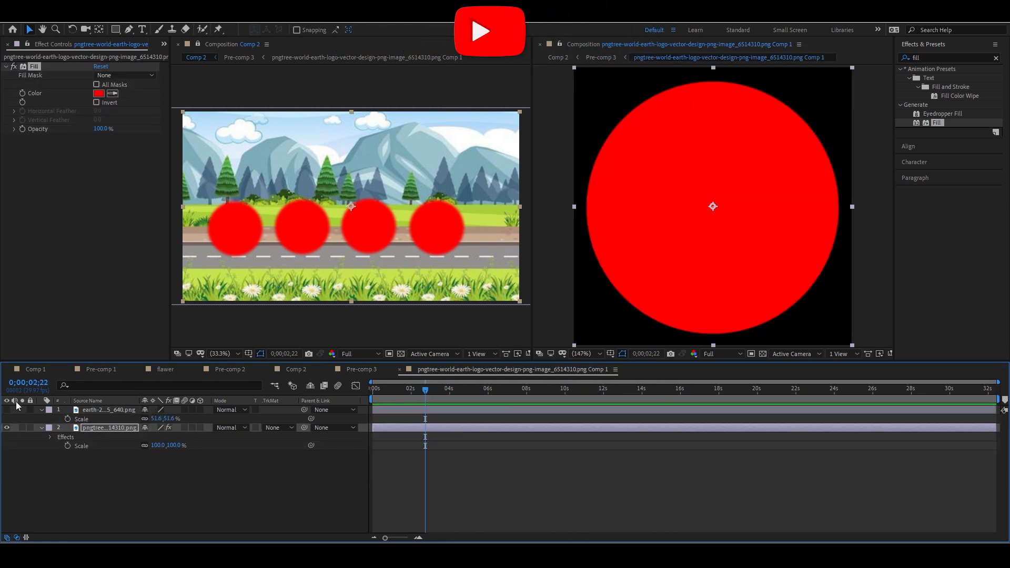
# Step: Remove the Fill effect from the visible pngtree globe layer in the nested globe composition
pyautogui.click(100, 427)
pyautogui.click(37, 67)
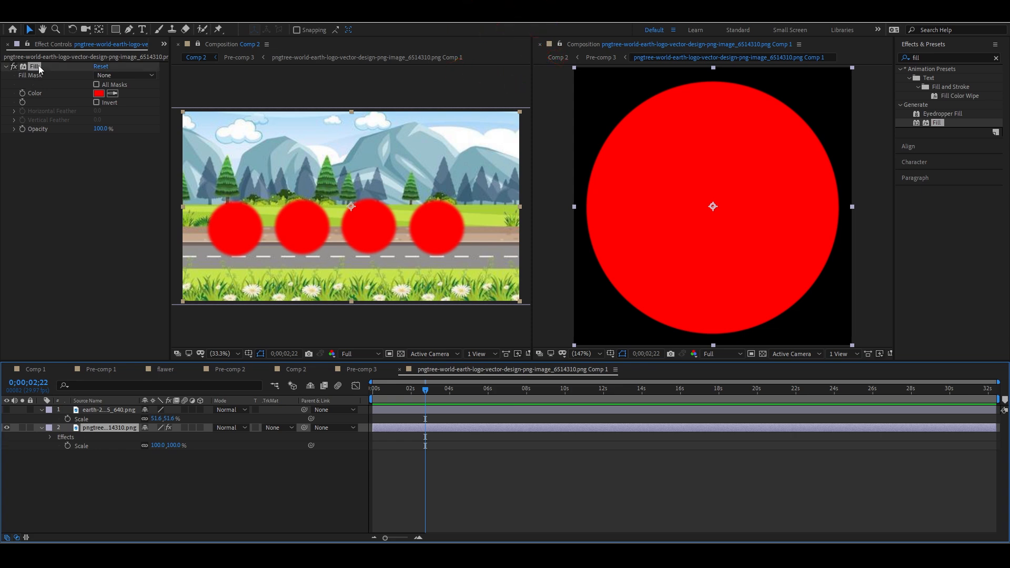
pyautogui.press('Delete')
pyautogui.click(204, 448)
# Step: Return to Pre-comp 3, bring up the project items, and move the playhead to 0;00;01;24
pyautogui.click(362, 370)
pyautogui.click(93, 462)
pyautogui.moveTo(105, 447)
pyautogui.mouseDown()
pyautogui.moveTo(119, 409)
pyautogui.moveTo(99, 465)
pyautogui.moveTo(111, 444)
pyautogui.moveTo(122, 454)
pyautogui.mouseUp()
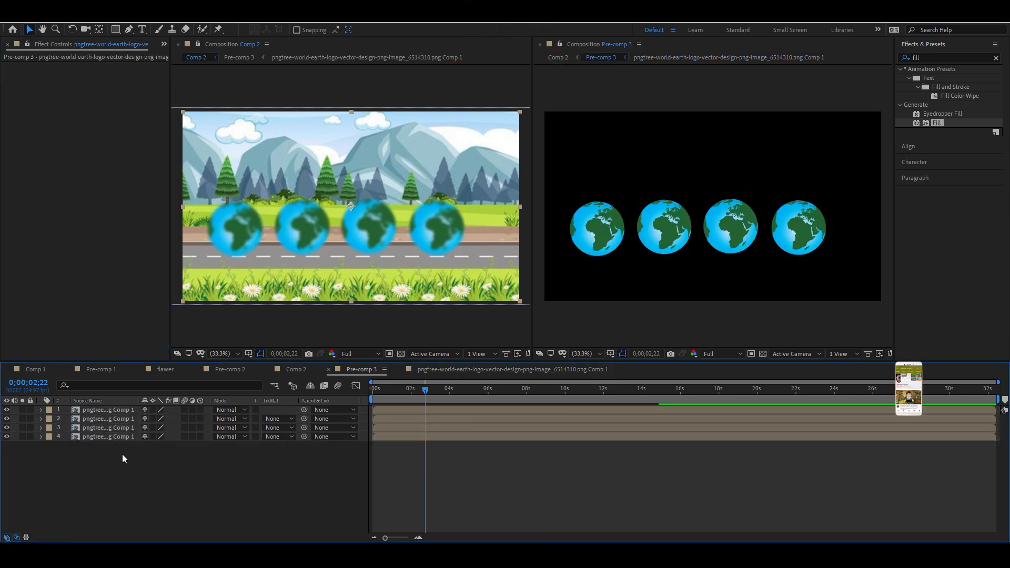
pyautogui.click(164, 44)
pyautogui.click(185, 58)
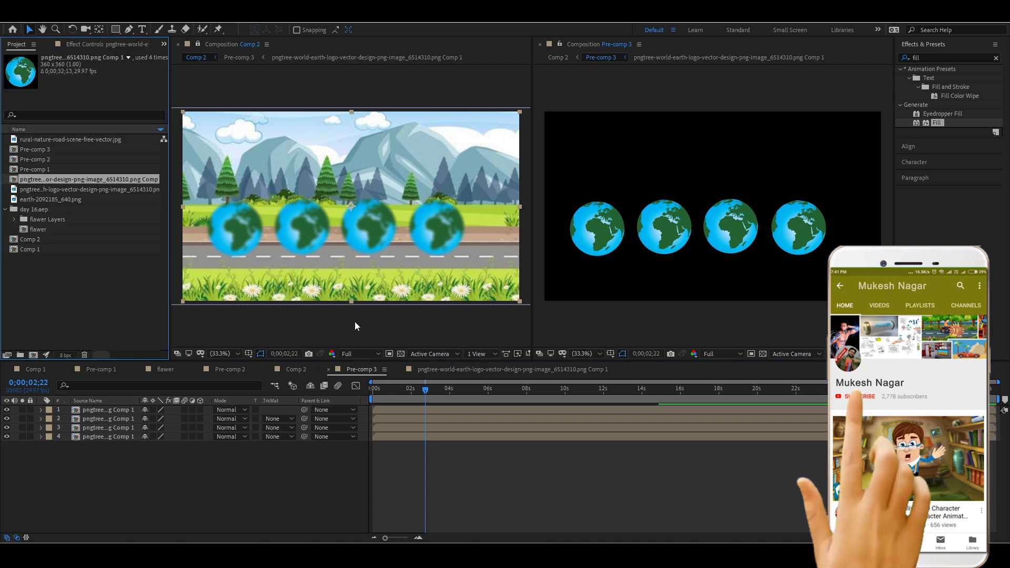
pyautogui.moveTo(426, 389)
pyautogui.mouseDown()
pyautogui.moveTo(462, 389)
pyautogui.moveTo(407, 386)
pyautogui.mouseUp()
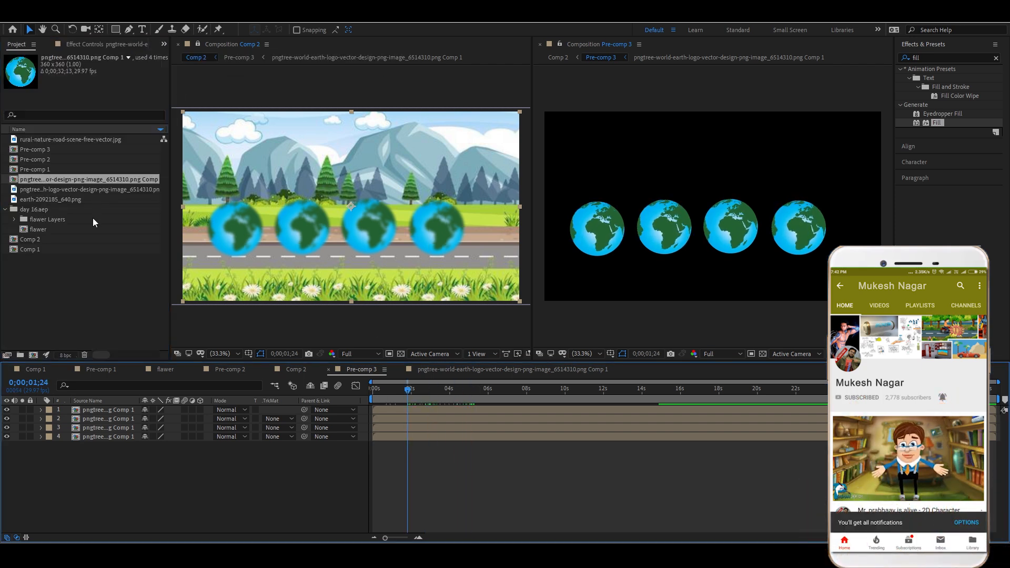
# Step: Open the nested globe composition from Pre-comp 3 and replace its visible globe's source with earth-2092185_640.png
pyautogui.click(118, 417)
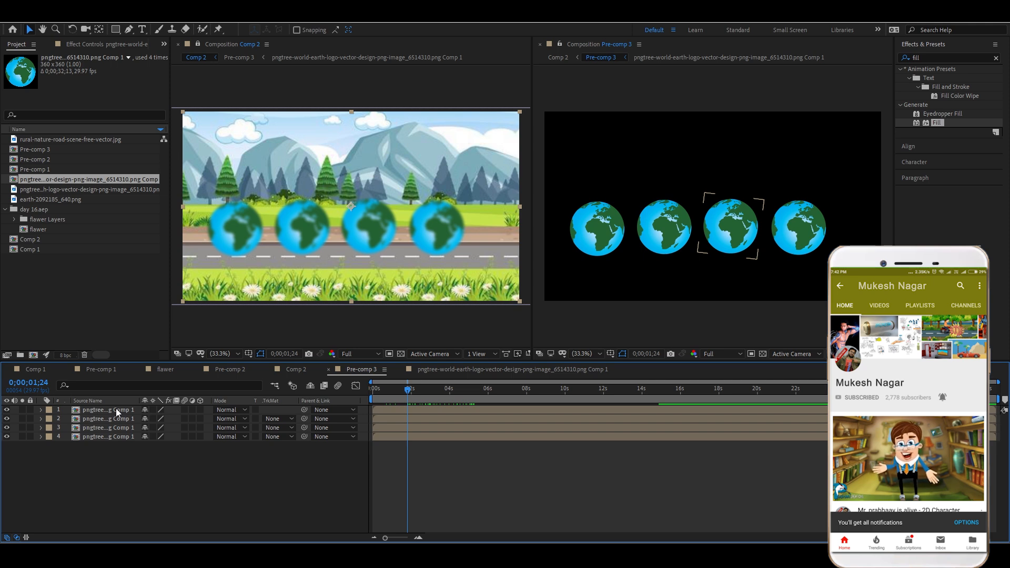
pyautogui.click(109, 431)
pyautogui.click(109, 412)
pyautogui.doubleClick(109, 410)
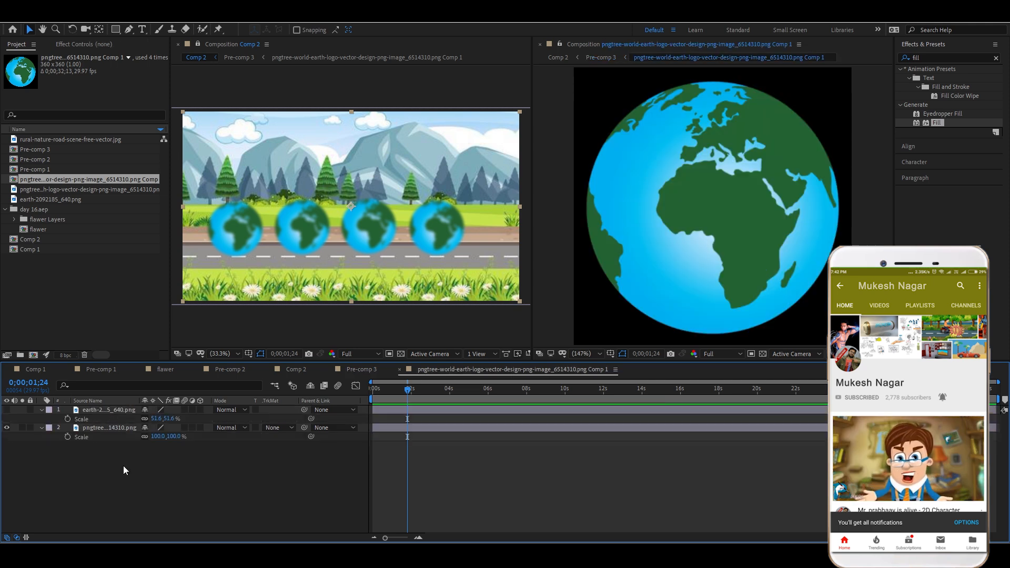
pyautogui.click(106, 428)
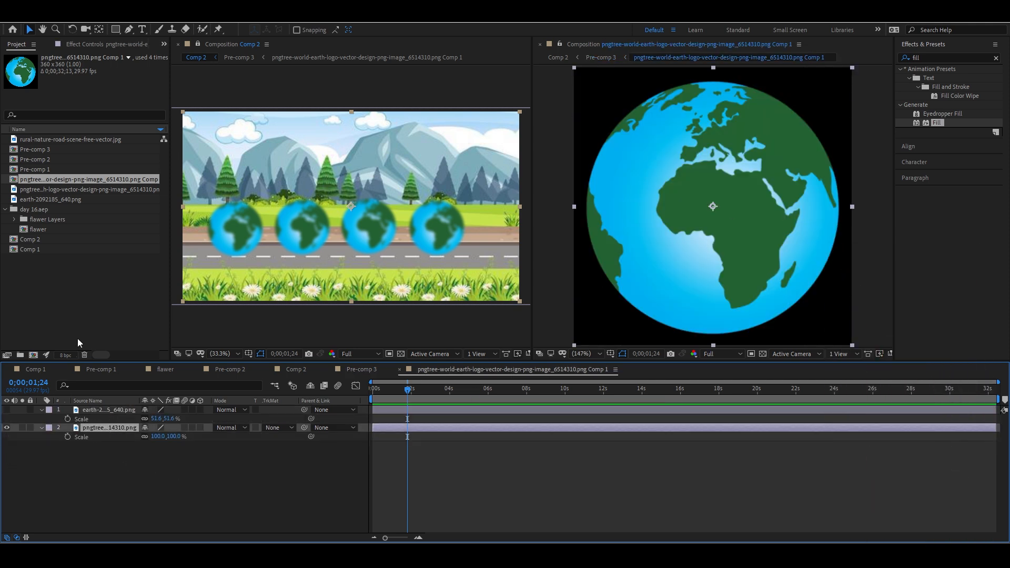
pyautogui.click(39, 199)
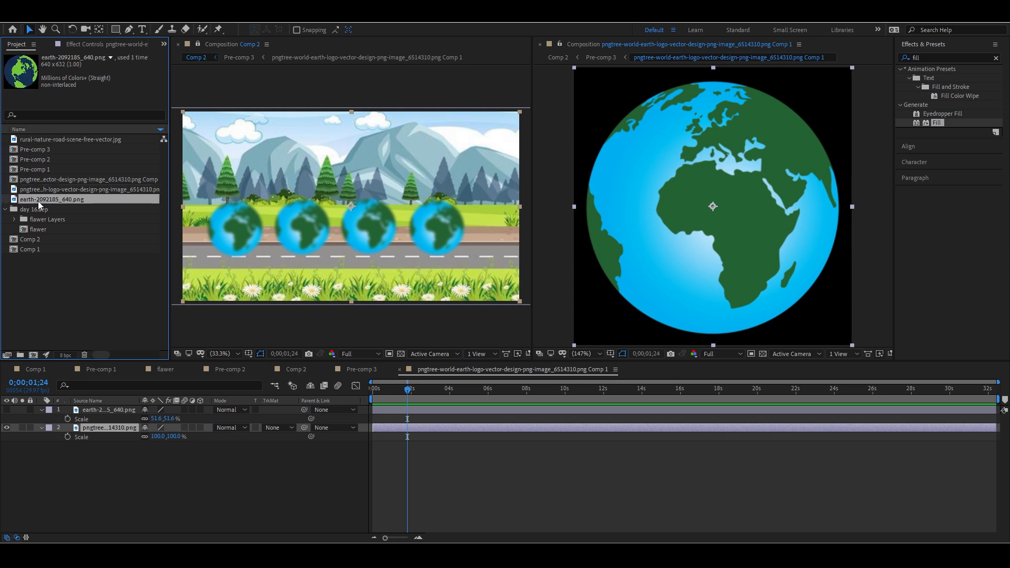
pyautogui.moveTo(37, 201); pyautogui.dragTo(116, 427)
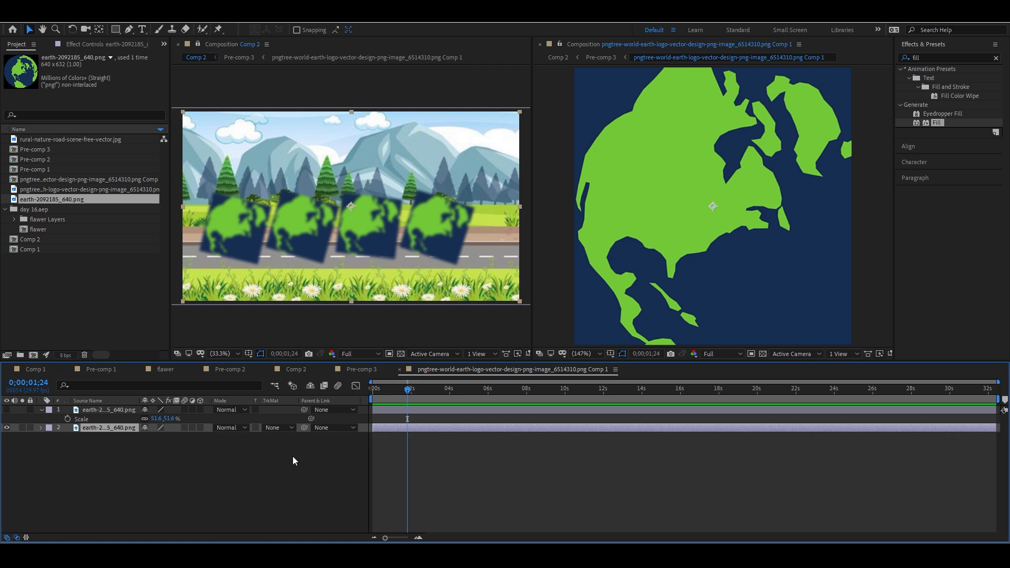
# Step: Undo the replacement of the nested globe's source image
pyautogui.hotkey('ctrl', 'z')
pyautogui.hotkey('ctrl', 'z')
pyautogui.hotkey('ctrl', 'z')
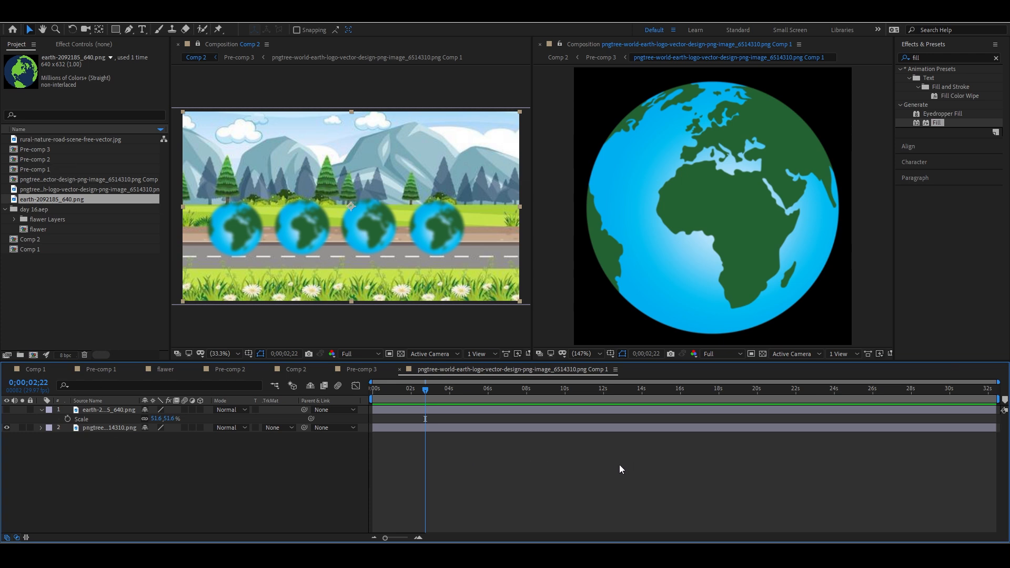
# Step: View Pre-comp 3 and the flower animation in Comp 1, moving the playhead to 0;00;00;25 and clearing the layer selection
pyautogui.click(362, 373)
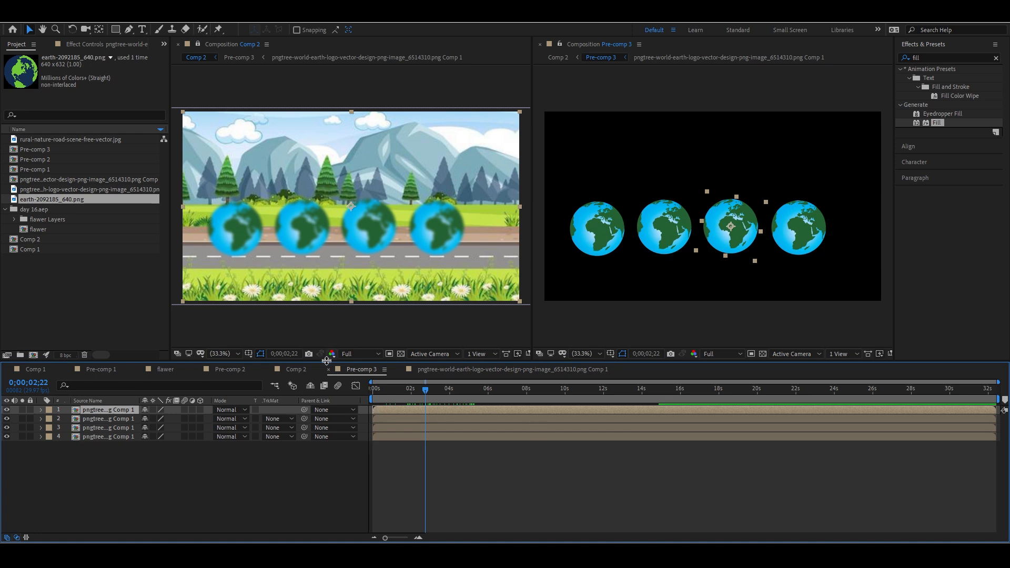
pyautogui.click(46, 369)
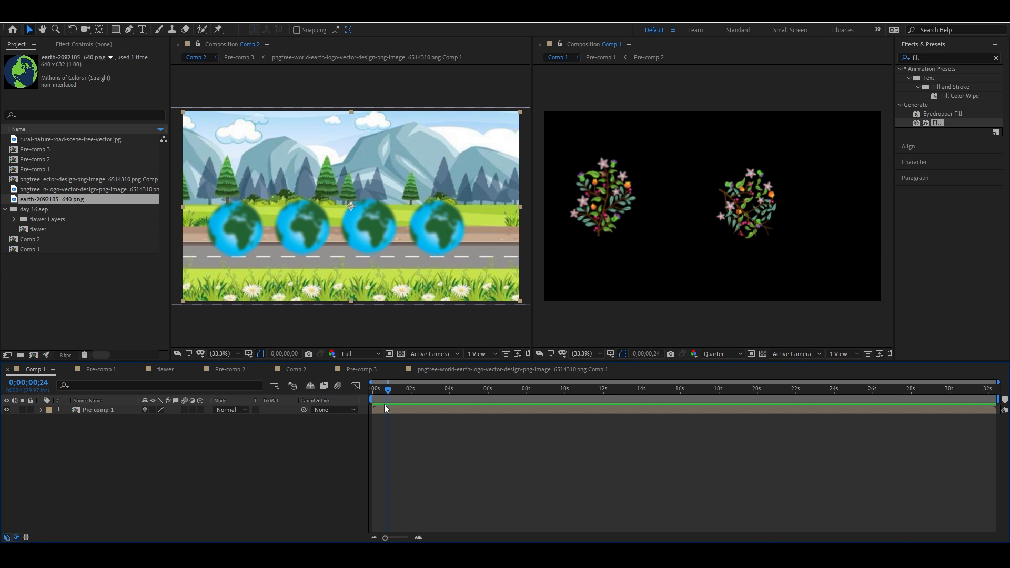
pyautogui.click(467, 410)
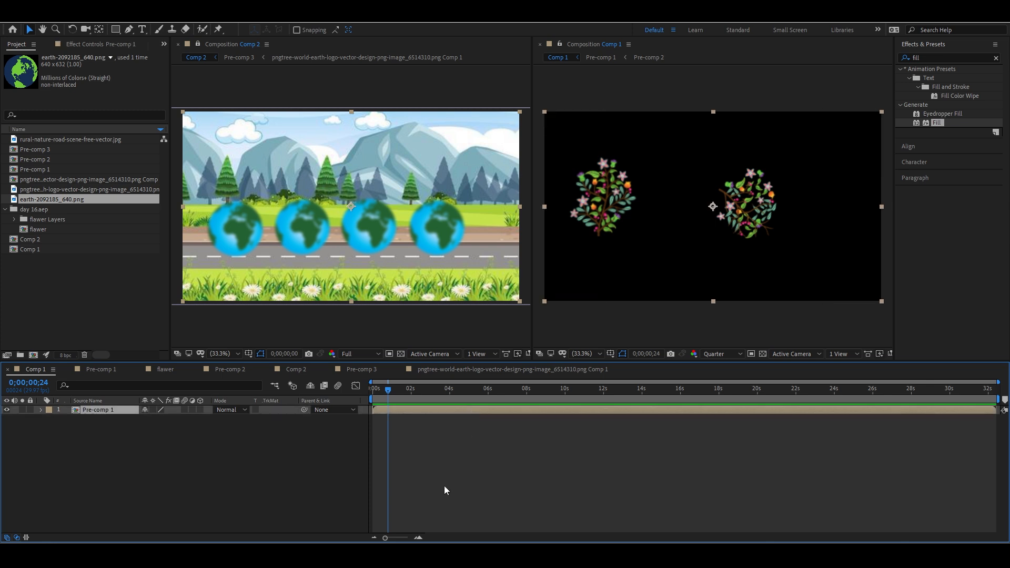
pyautogui.moveTo(392, 393)
pyautogui.mouseDown()
pyautogui.moveTo(374, 393)
pyautogui.moveTo(404, 394)
pyautogui.moveTo(390, 394)
pyautogui.mouseUp()
pyautogui.hotkey('ctrl', 'shift', 'a')
# Step: Create a 1920 x 1080 composition at 29.97 fps and add earth-2092185_640.png to it
pyautogui.click(58, 329)
pyautogui.click(64, 201)
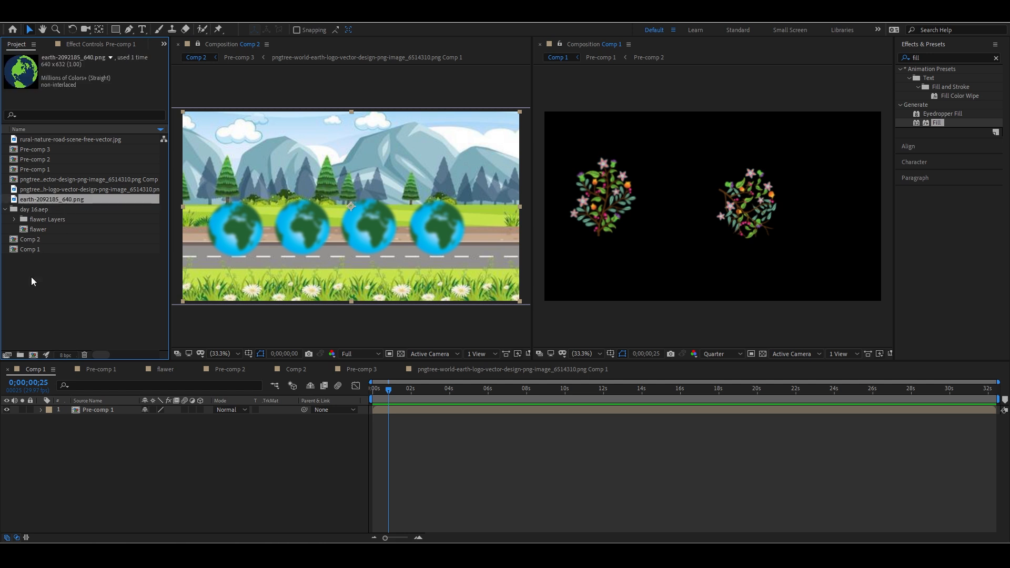
pyautogui.click(33, 354)
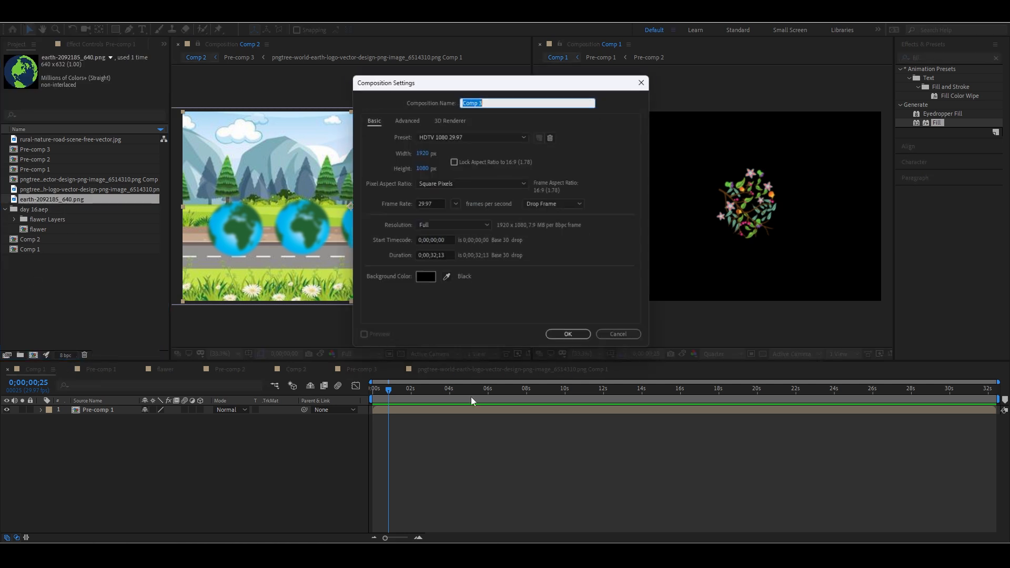
pyautogui.click(571, 340)
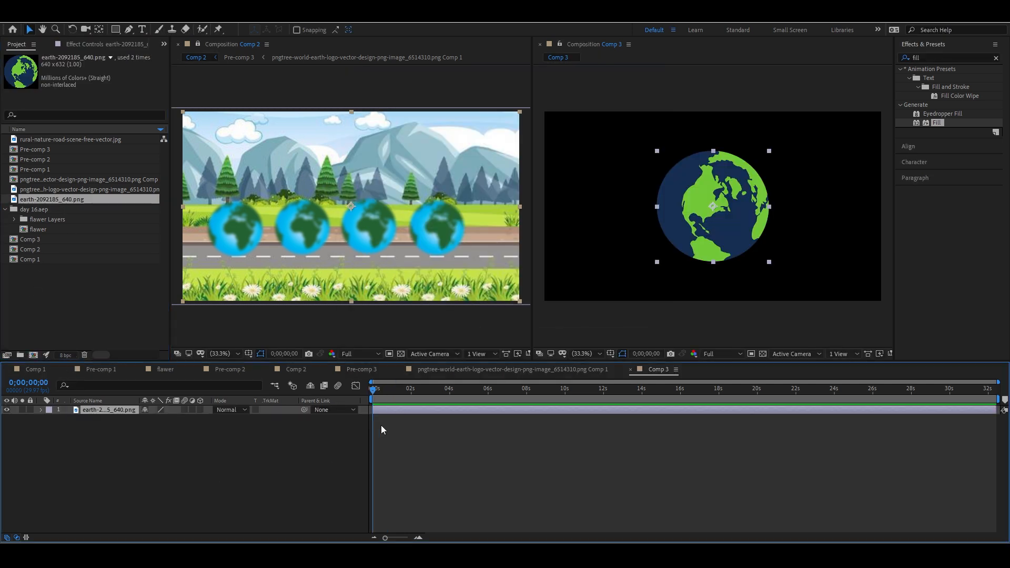
# Step: Scale the earth layer to 56% and place it at the frame's left side, at position 219, 549
pyautogui.press('p')
pyautogui.moveTo(677, 234); pyautogui.dragTo(592, 228)
pyautogui.press('s')
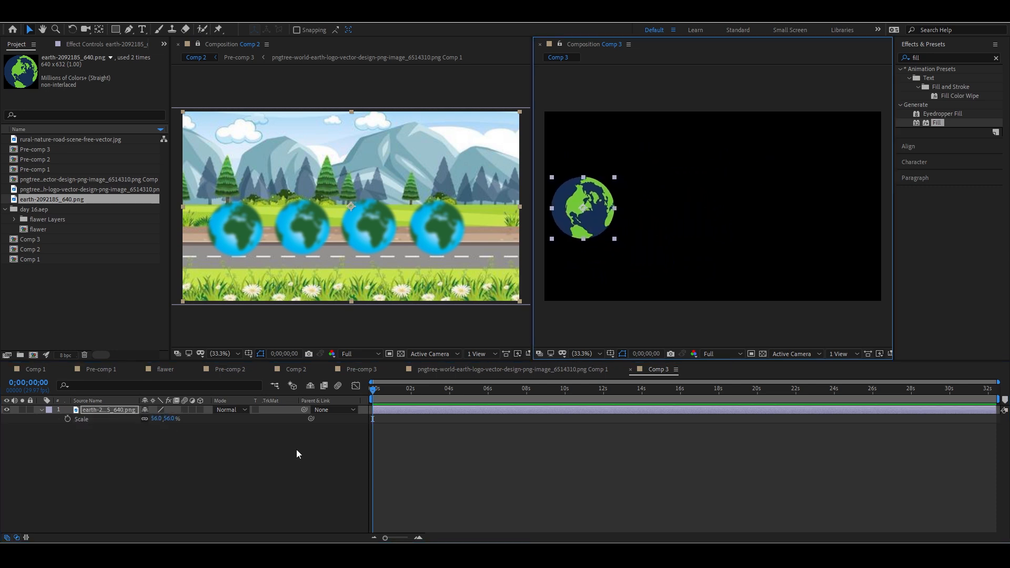
# Step: Set starting position and rotation keyframes for the earth layer at 0;00;00;00
pyautogui.press('p')
pyautogui.click(67, 419)
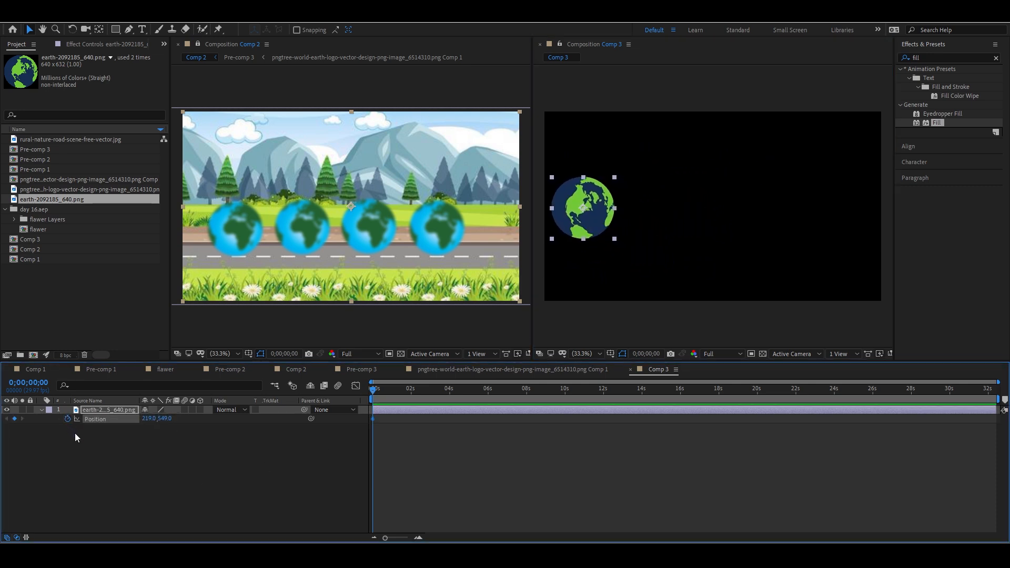
pyautogui.hotkey('shift', 'r')
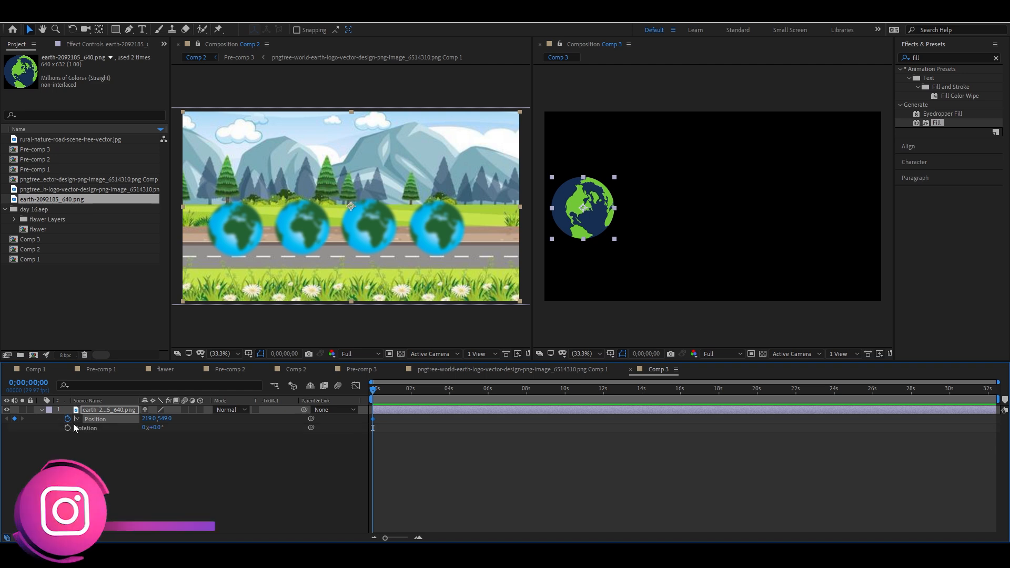
pyautogui.click(68, 428)
# Step: Add position and rotation keyframes at about 5 seconds that roll the globe across to the right, and preview the motion
pyautogui.moveTo(591, 393); pyautogui.dragTo(673, 393)
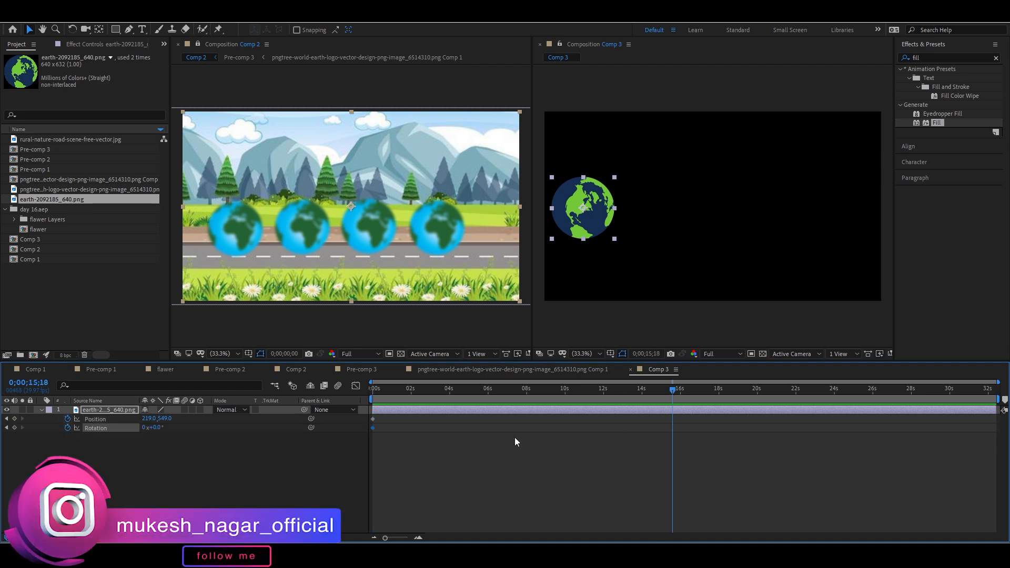
pyautogui.moveTo(164, 418); pyautogui.dragTo(362, 423)
pyautogui.hotkey('ctrl', 'z')
pyautogui.moveTo(149, 419); pyautogui.dragTo(359, 436)
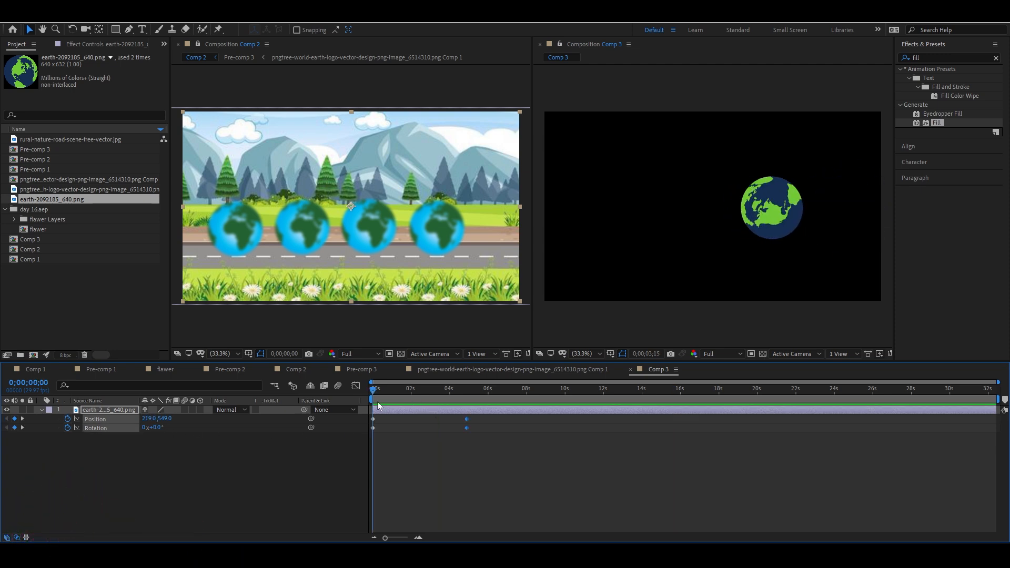
pyautogui.press('space')
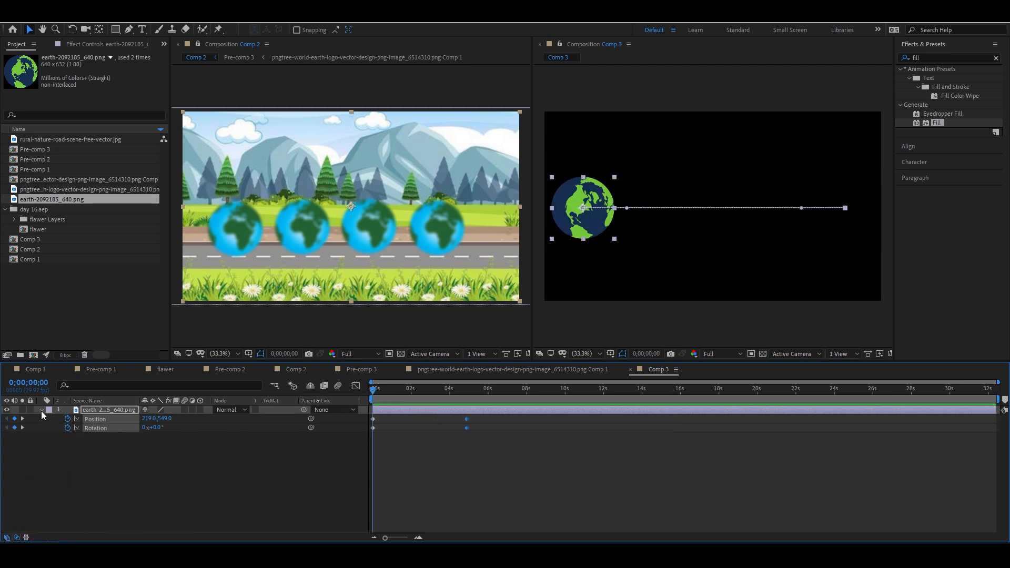
# Step: Lower both of the globe's position keyframes so its starting position is 219, 819
pyautogui.click(41, 411)
pyautogui.click(96, 422)
pyautogui.click(96, 415)
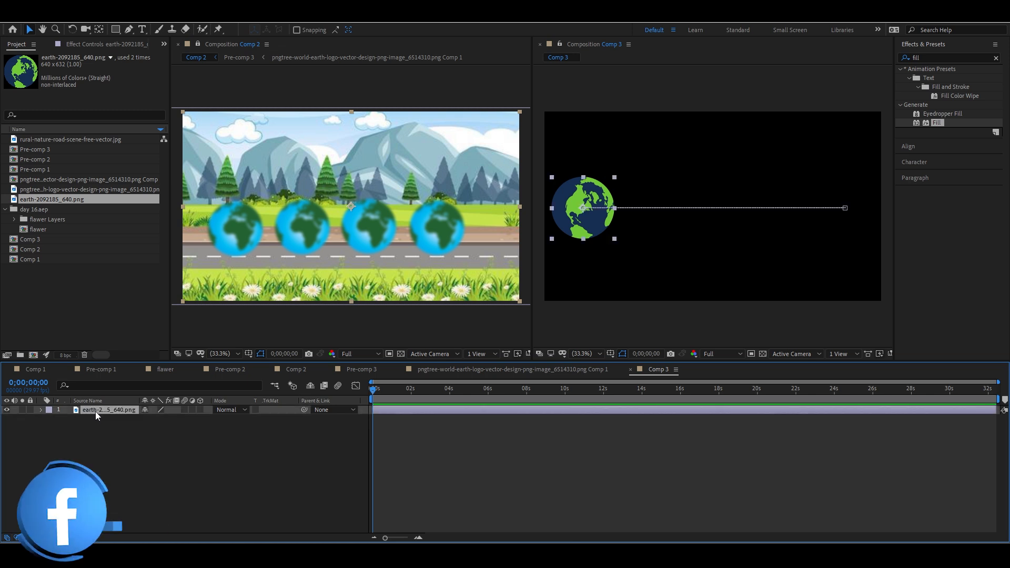
pyautogui.press('p')
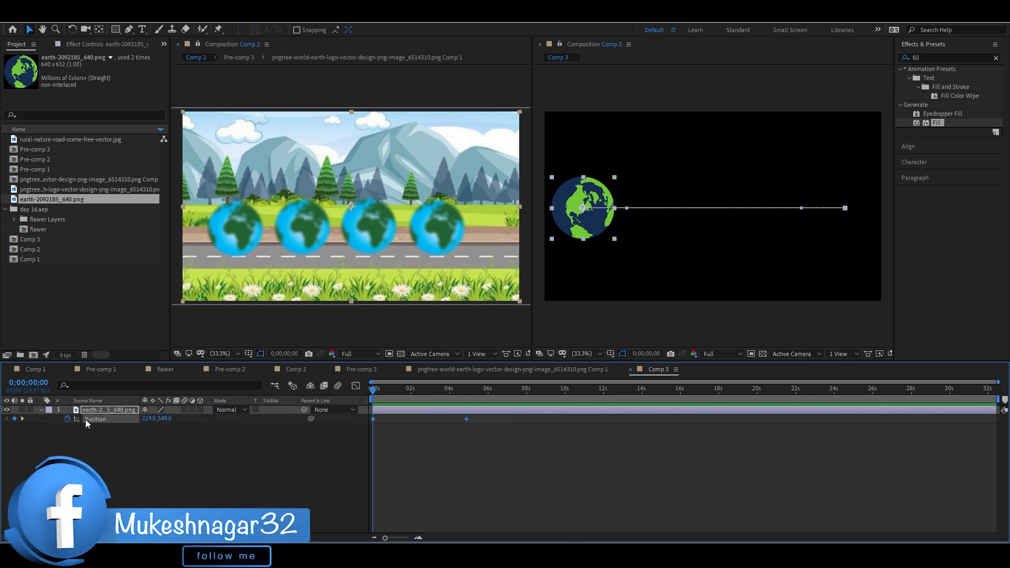
pyautogui.hotkey('shift', 'Down')
pyautogui.hotkey('shift', 'Down')
pyautogui.hotkey('shift', 'Down')
pyautogui.hotkey('shift', 'Down')
pyautogui.hotkey('shift', 'Down')
pyautogui.hotkey('shift', 'Down')
pyautogui.hotkey('shift', 'Down')
pyautogui.hotkey('shift', 'Down')
pyautogui.hotkey('shift', 'Down')
pyautogui.hotkey('shift', 'Down')
pyautogui.hotkey('shift', 'Down')
pyautogui.hotkey('shift', 'Down')
pyautogui.hotkey('shift', 'Down')
pyautogui.hotkey('shift', 'Down')
pyautogui.hotkey('shift', 'Down')
pyautogui.hotkey('shift', 'Down')
pyautogui.hotkey('shift', 'Down')
pyautogui.hotkey('shift', 'Down')
pyautogui.hotkey('shift', 'Down')
pyautogui.hotkey('shift', 'Down')
# Step: Duplicate the earth layer and reveal the copy's position keyframes
pyautogui.hotkey('ctrl', 'd')
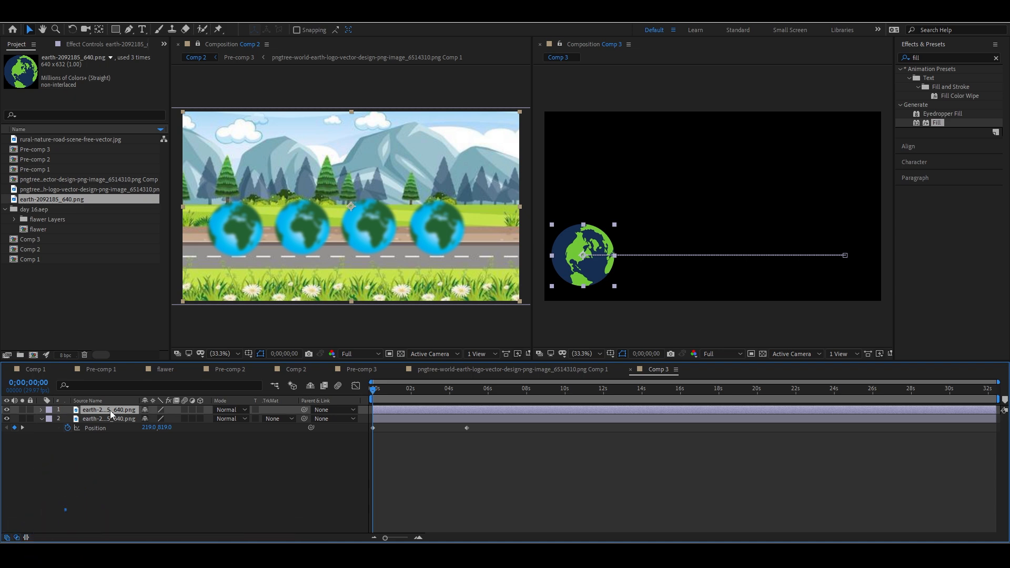
pyautogui.press('u')
pyautogui.press('u')
pyautogui.press('p')
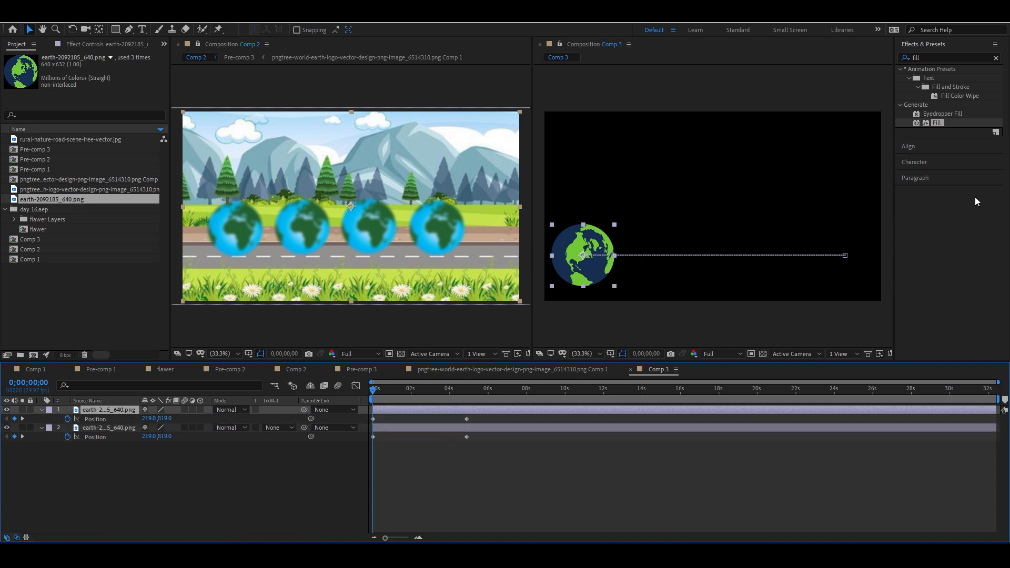
# Step: Try to raise the duplicate globe by moving only its first position keyframe upward
pyautogui.click(582, 413)
pyautogui.press('Up')
pyautogui.press('Up')
pyautogui.press('Up')
pyautogui.press('Up')
pyautogui.press('Up')
pyautogui.press('Up')
pyautogui.press('Up')
pyautogui.press('Up')
pyautogui.press('Up')
pyautogui.press('Up')
pyautogui.press('Up')
pyautogui.press('Up')
pyautogui.press('Up')
pyautogui.press('Up')
pyautogui.press('Up')
pyautogui.press('Up')
pyautogui.press('Up')
pyautogui.press('Up')
pyautogui.press('Up')
pyautogui.press('Up')
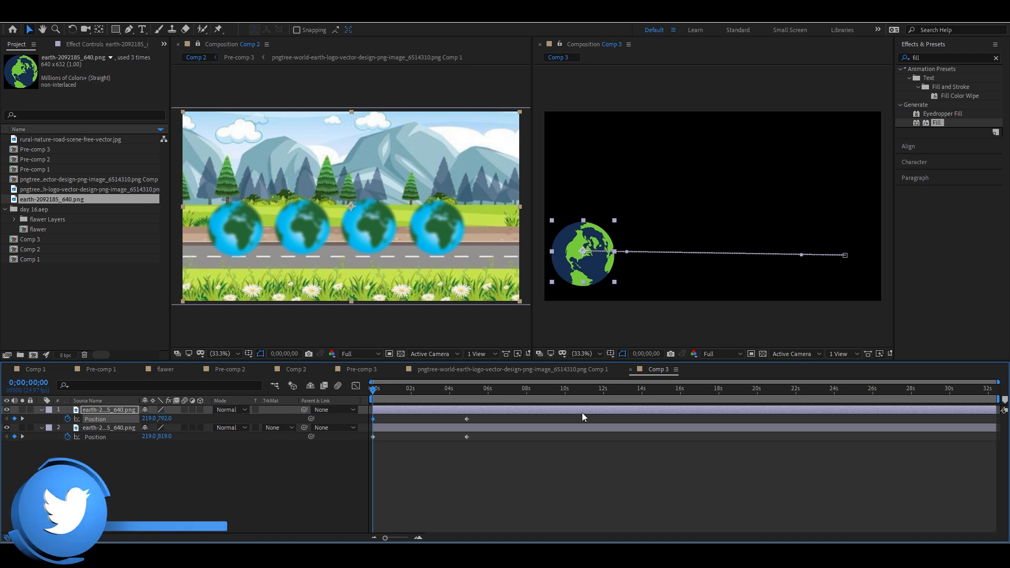
pyautogui.press('Up')
pyautogui.press('Up')
pyautogui.press('Up')
pyautogui.press('Up')
pyautogui.press('Up')
pyautogui.press('Up')
pyautogui.press('Up')
pyautogui.press('Up')
pyautogui.press('Up')
pyautogui.press('Up')
pyautogui.press('Up')
pyautogui.press('Up')
pyautogui.press('Up')
pyautogui.press('Up')
pyautogui.press('Up')
pyautogui.press('Up')
pyautogui.press('Up')
pyautogui.press('Up')
pyautogui.press('Up')
pyautogui.press('Up')
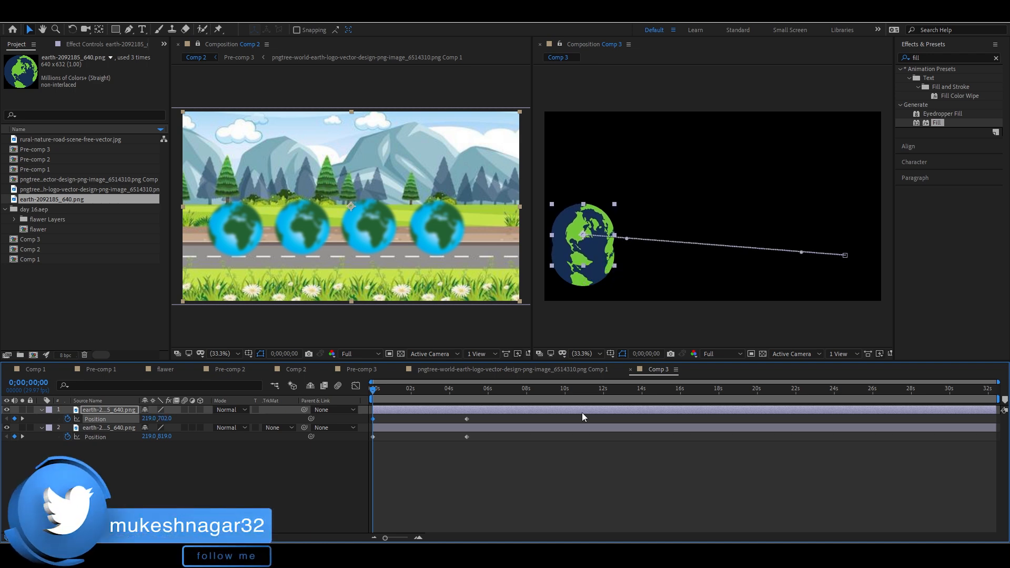
pyautogui.hotkey('shift', 'Up')
pyautogui.hotkey('shift', 'Up')
pyautogui.hotkey('shift', 'Up')
pyautogui.hotkey('shift', 'Up')
pyautogui.hotkey('shift', 'Up')
# Step: Undo the upward moves of the duplicate globe's first position keyframe
pyautogui.hotkey('ctrl', 'z')
pyautogui.hotkey('ctrl', 'z')
pyautogui.hotkey('ctrl', 'z')
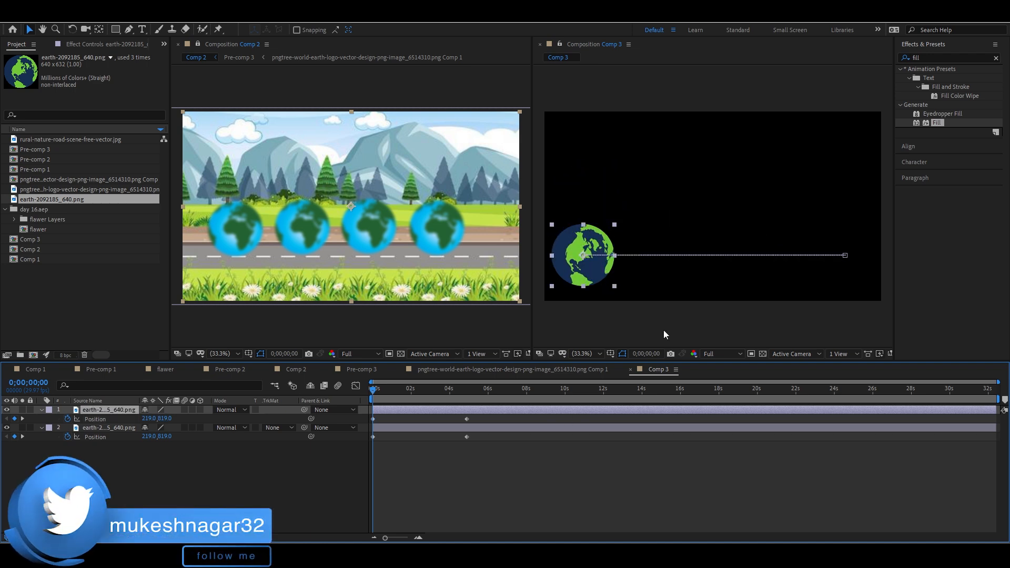
# Step: Select both of the duplicate globe's position keyframes and raise them together to a vertical position of 309
pyautogui.click(98, 419)
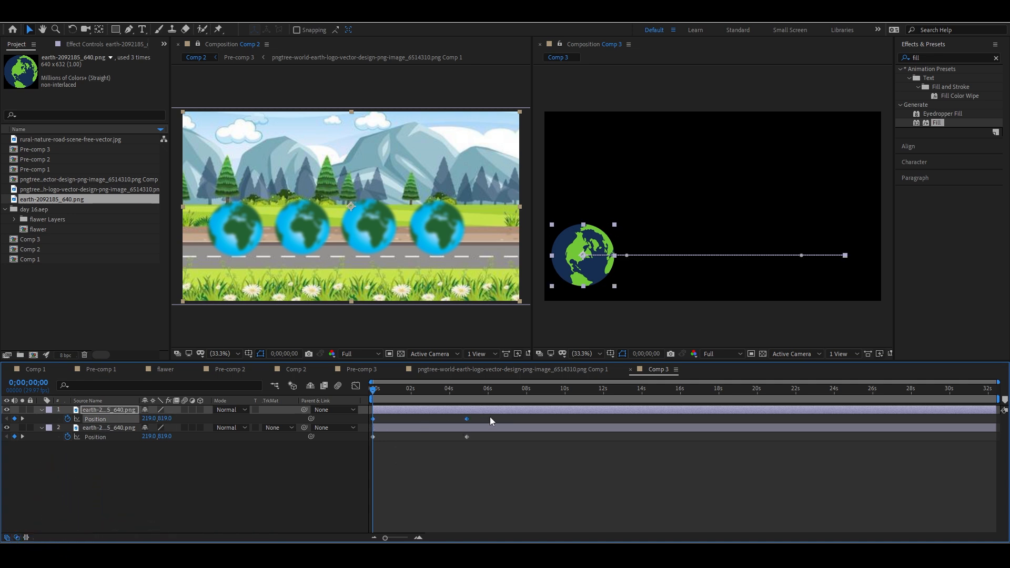
pyautogui.hotkey('shift', 'Up')
pyautogui.hotkey('shift', 'Up')
pyautogui.hotkey('shift', 'Up')
pyautogui.hotkey('shift', 'Up')
pyautogui.hotkey('shift', 'Up')
pyautogui.hotkey('shift', 'Up')
pyautogui.hotkey('shift', 'Up')
pyautogui.hotkey('shift', 'Up')
pyautogui.hotkey('shift', 'Up')
pyautogui.hotkey('shift', 'Up')
pyautogui.hotkey('shift', 'Up')
pyautogui.hotkey('shift', 'Up')
pyautogui.hotkey('shift', 'Up')
pyautogui.hotkey('shift', 'Up')
pyautogui.hotkey('shift', 'Up')
pyautogui.hotkey('shift', 'Up')
pyautogui.hotkey('shift', 'Up')
pyautogui.hotkey('shift', 'Up')
pyautogui.hotkey('shift', 'Up')
pyautogui.hotkey('shift', 'Up')
pyautogui.hotkey('shift', 'Up')
pyautogui.hotkey('shift', 'Up')
pyautogui.hotkey('shift', 'Up')
pyautogui.hotkey('shift', 'Up')
pyautogui.hotkey('shift', 'Up')
pyautogui.hotkey('shift', 'Up')
pyautogui.hotkey('shift', 'Up')
# Step: Preview the two globes rolling across the frame, and move the playhead to 0;00;04;20
pyautogui.click(721, 493)
pyautogui.press('space')
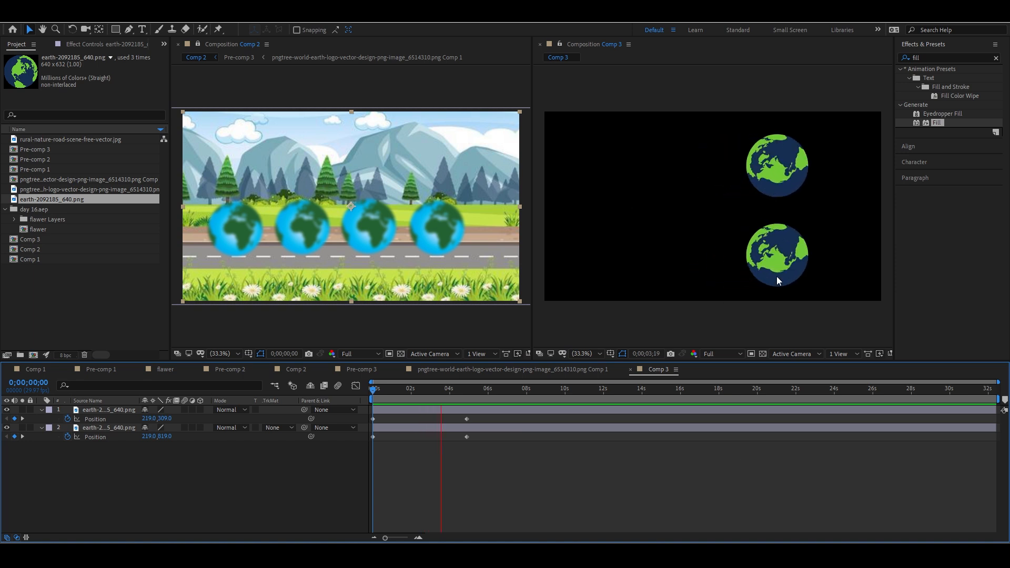
pyautogui.press('space')
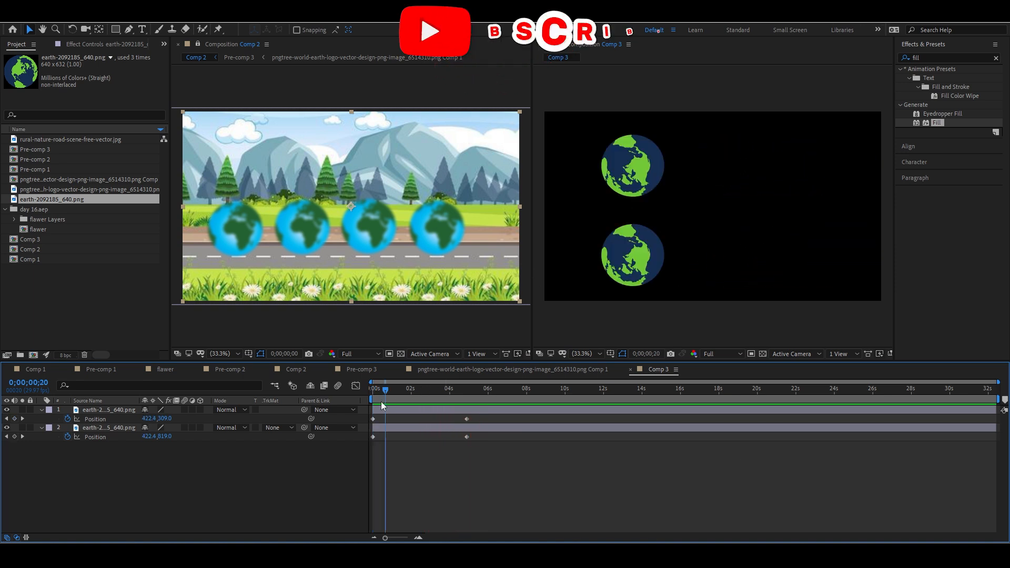
pyautogui.press('space')
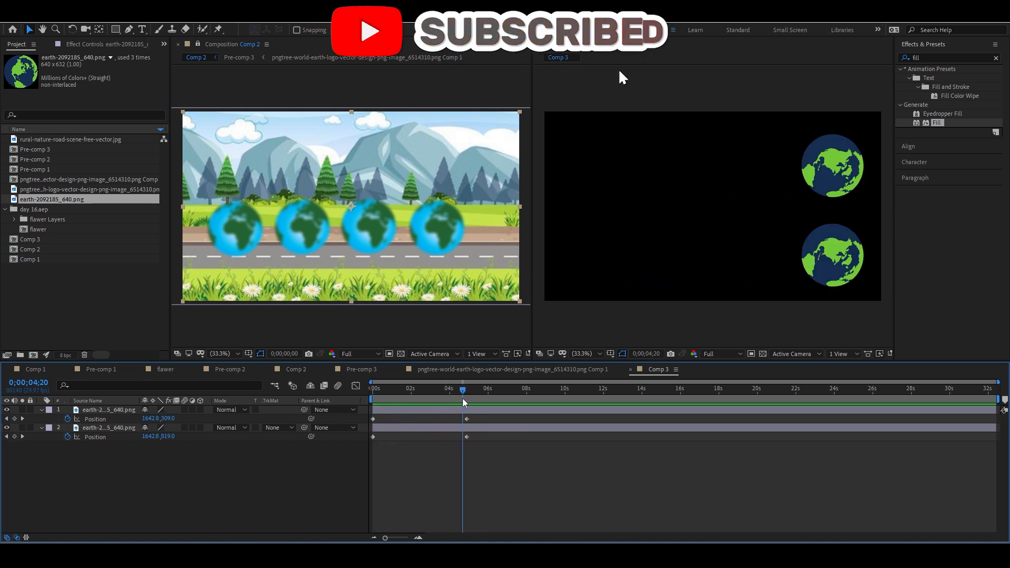
# Step: Select the upper globe's two position keyframes and check their speed graph, closing the graph again
pyautogui.click(463, 399)
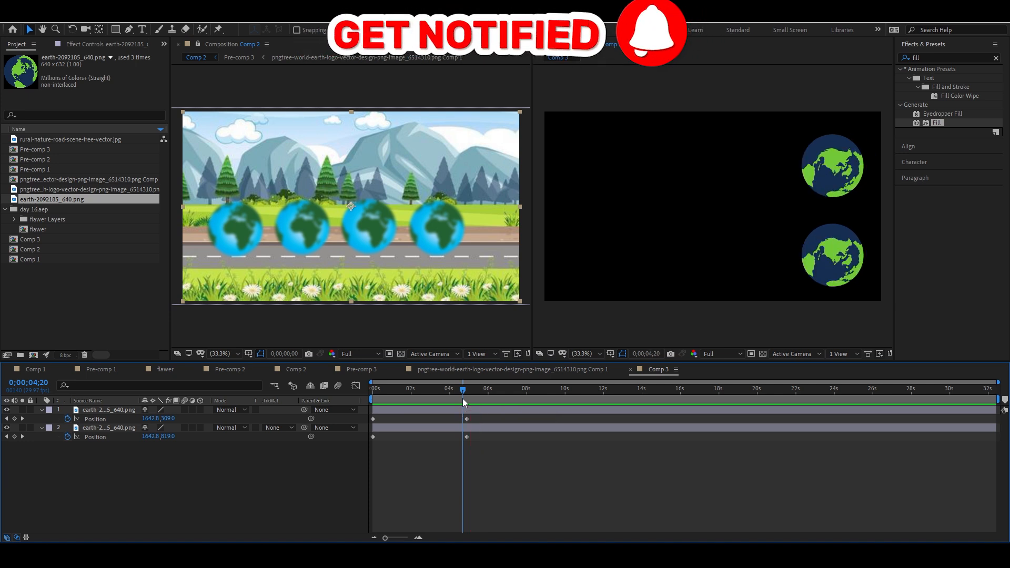
pyautogui.click(498, 428)
pyautogui.moveTo(492, 420); pyautogui.dragTo(365, 422)
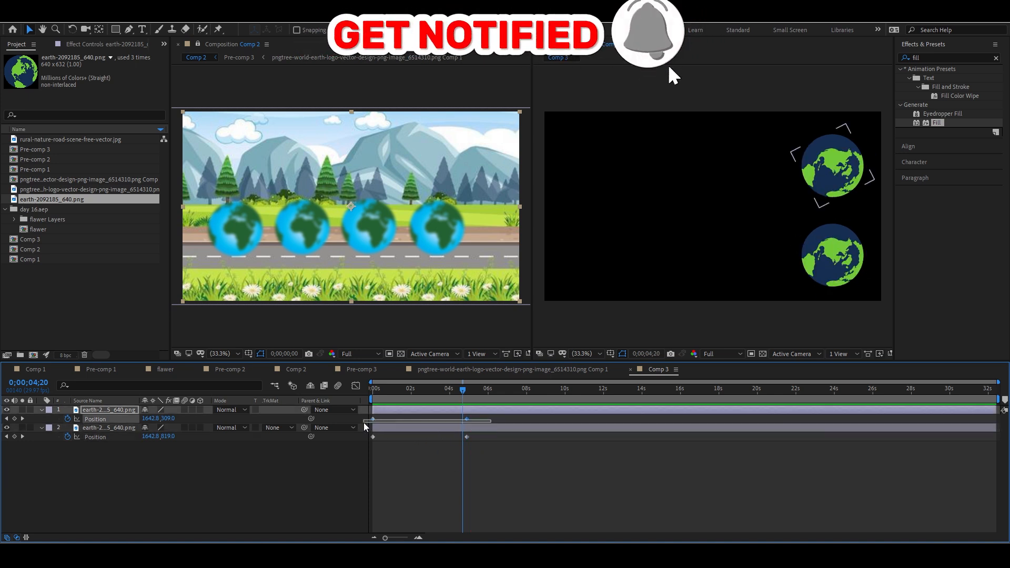
pyautogui.click(354, 387)
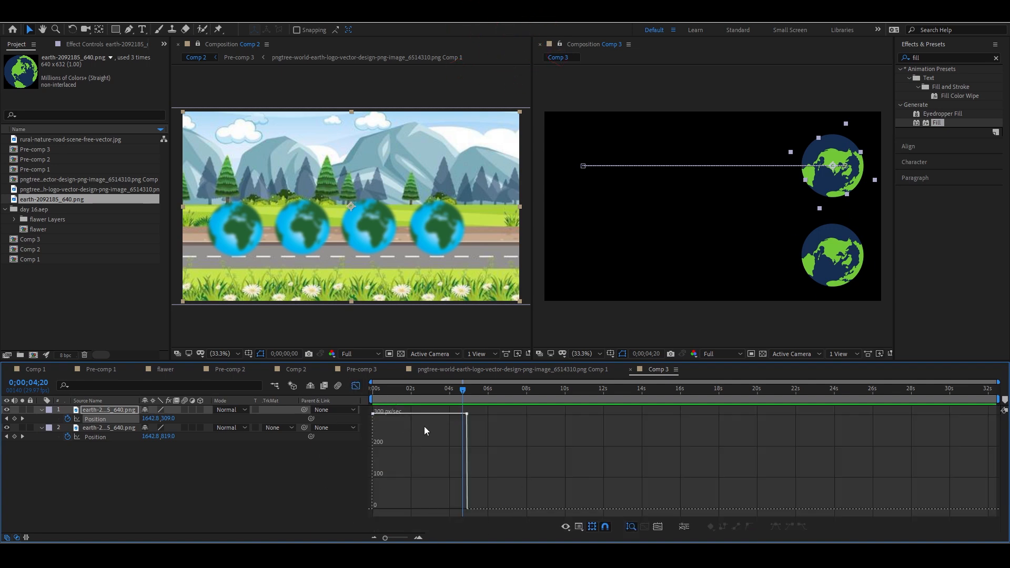
pyautogui.click(356, 387)
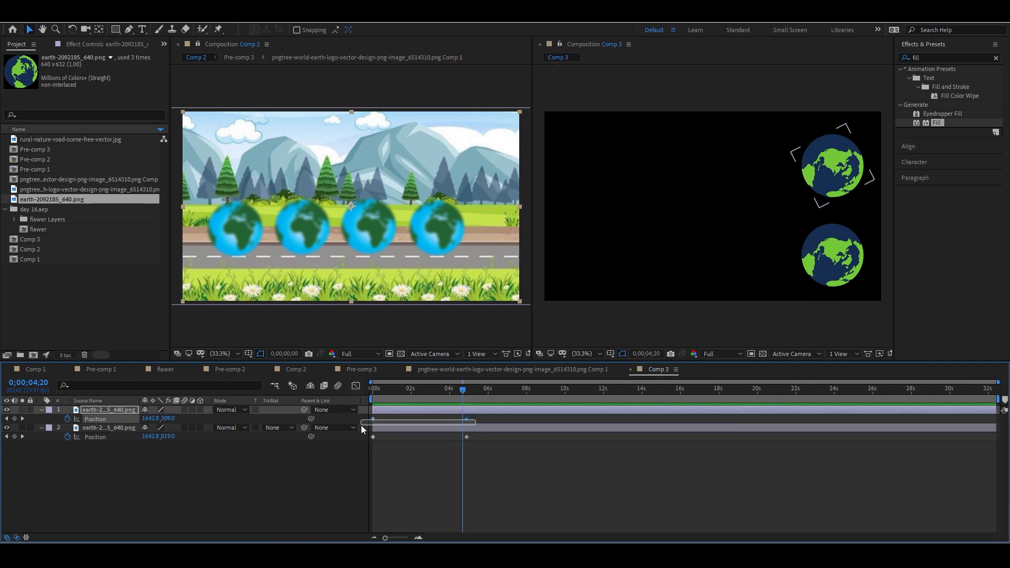
# Step: Apply Easy Ease Out to the upper globe's first position keyframe and Easy Ease In to its last one
pyautogui.press('Home')
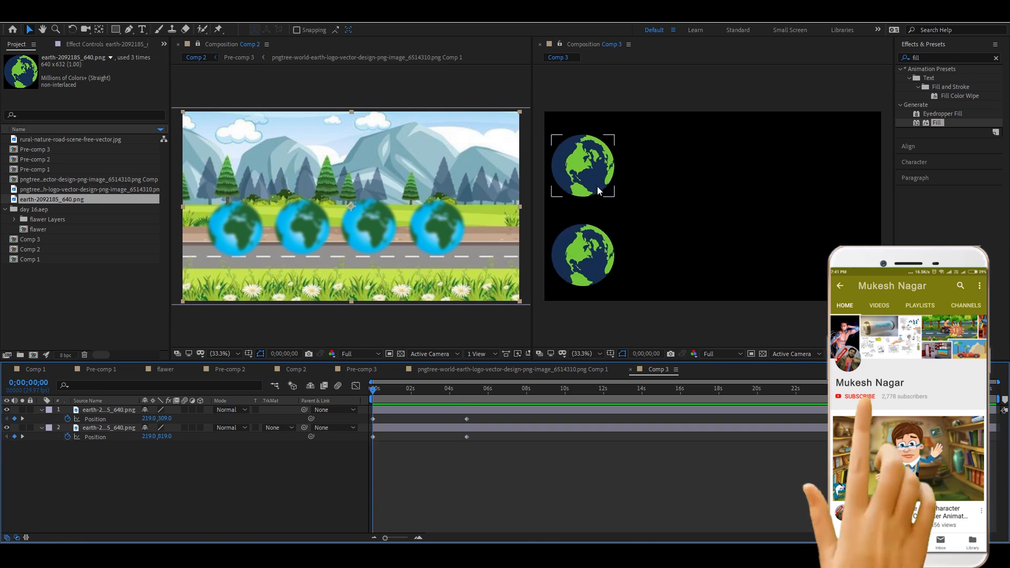
pyautogui.rightClick(373, 420)
pyautogui.moveTo(453, 412)
pyautogui.click(552, 470)
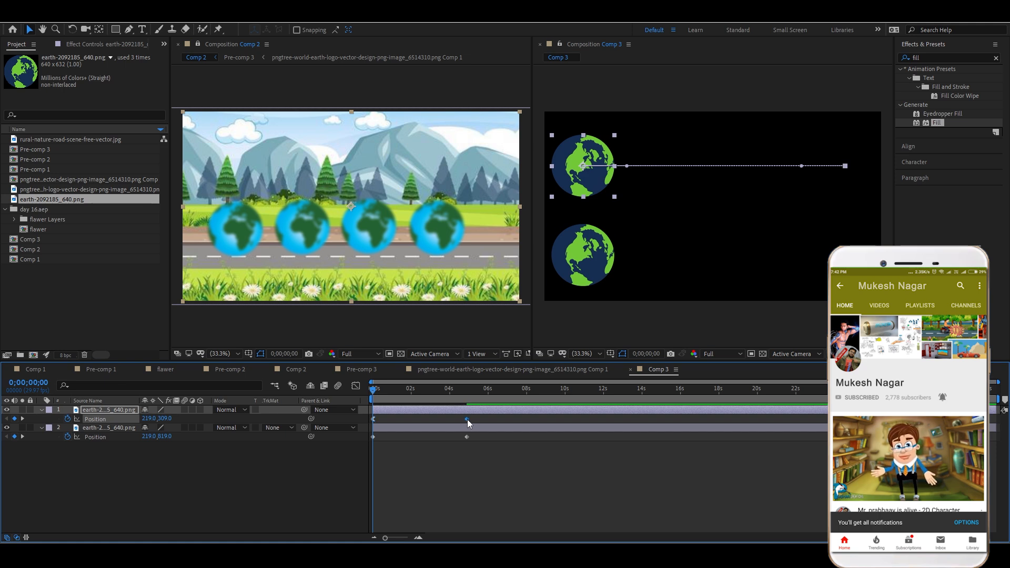
pyautogui.moveTo(467, 421)
pyautogui.click(465, 389)
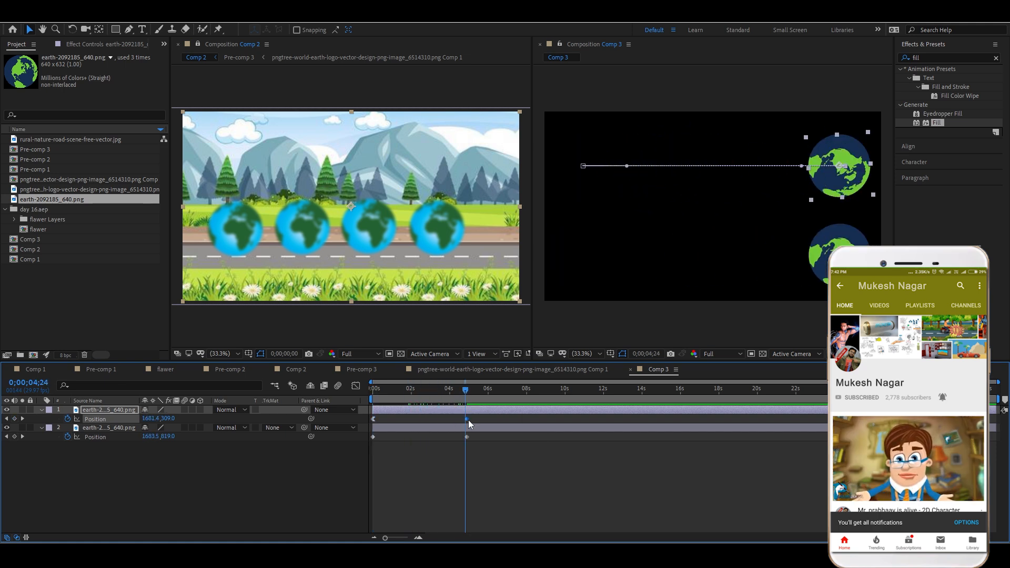
pyautogui.rightClick(468, 420)
pyautogui.moveTo(521, 412)
pyautogui.click(619, 457)
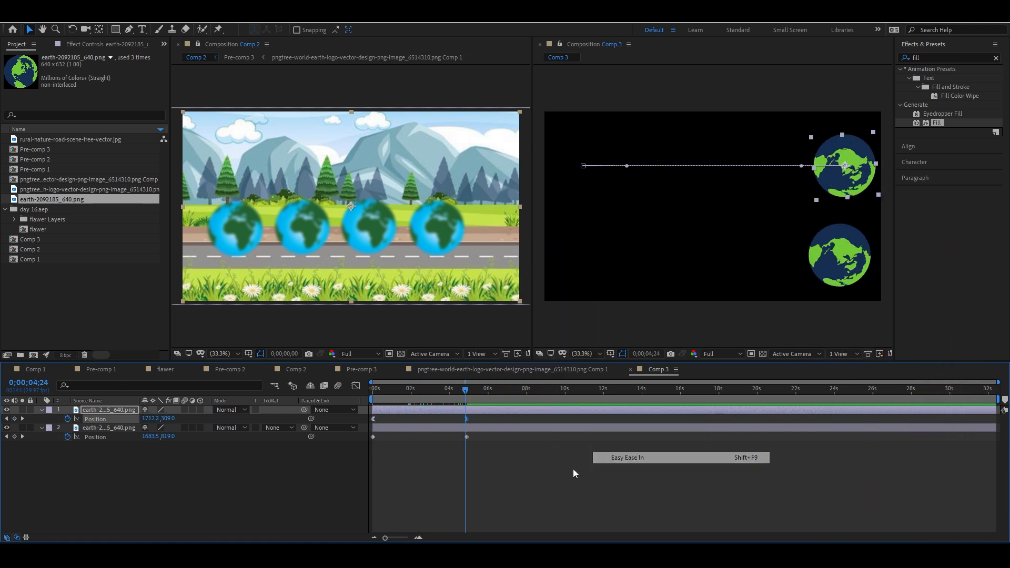
# Step: Preview the composition from the start to compare the eased upper globe with the lower one
pyautogui.press('Home')
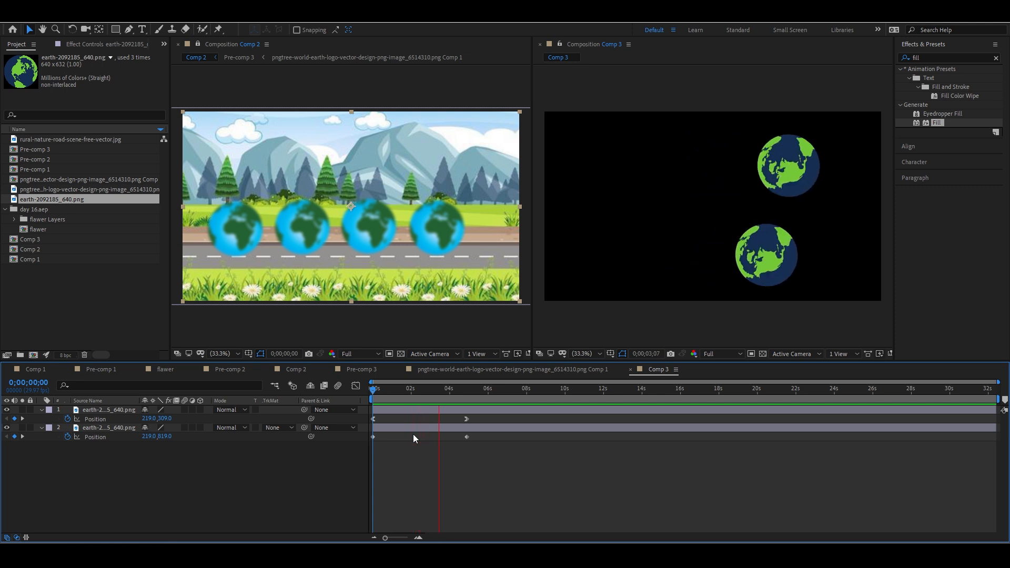
pyautogui.click(409, 410)
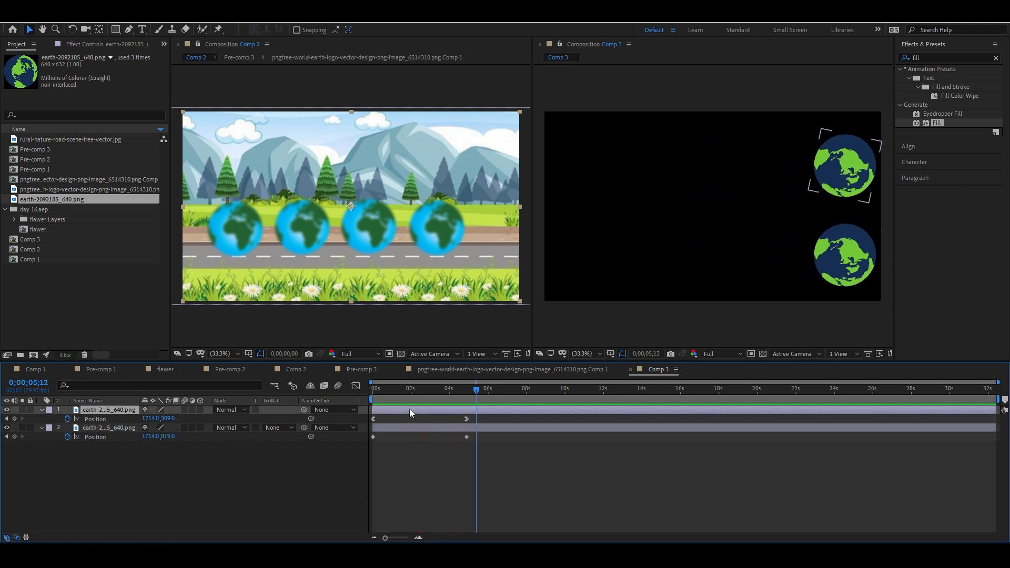
pyautogui.press('space')
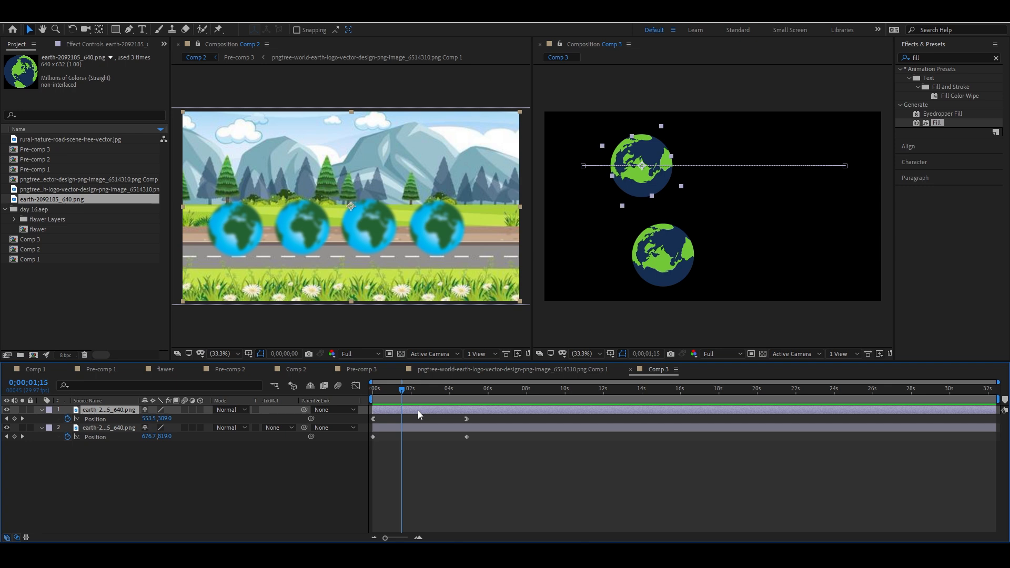
# Step: Reveal the upper globe's modified properties and apply Easy Ease Out to its first rotation keyframe and Easy Ease In to its last
pyautogui.press('u')
pyautogui.press('u')
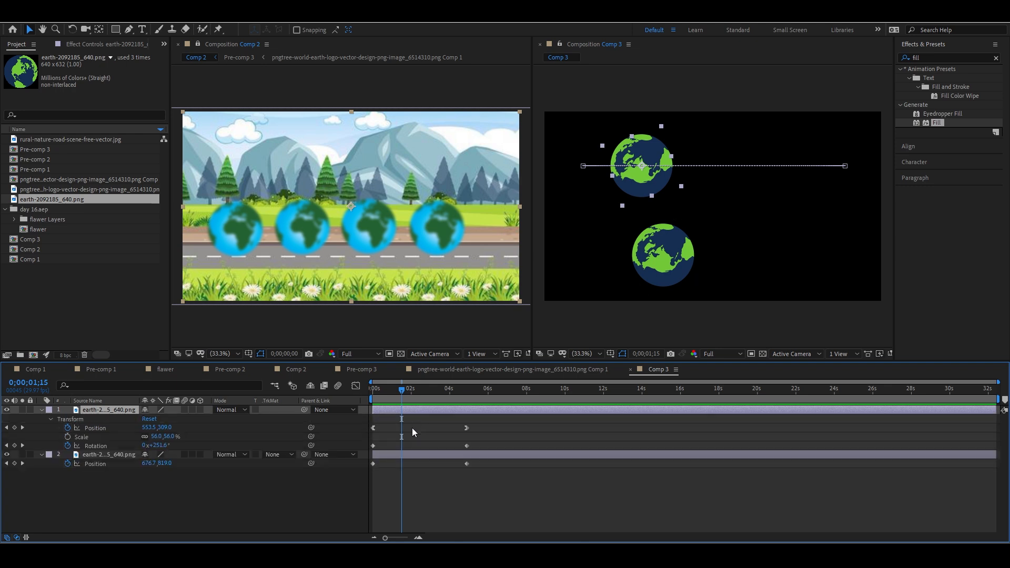
pyautogui.rightClick(373, 446)
pyautogui.moveTo(421, 438)
pyautogui.click(539, 497)
pyautogui.rightClick(466, 445)
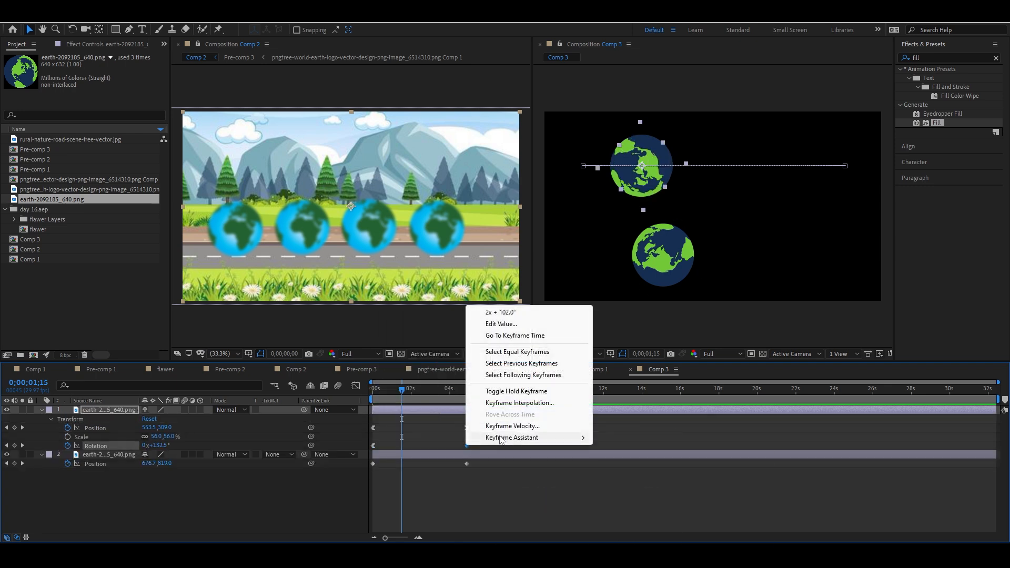
pyautogui.moveTo(503, 436)
pyautogui.click(658, 484)
# Step: Play both globes from the beginning to compare the eased rolling motion with the linear one
pyautogui.moveTo(393, 393); pyautogui.dragTo(332, 402)
pyautogui.press('space')
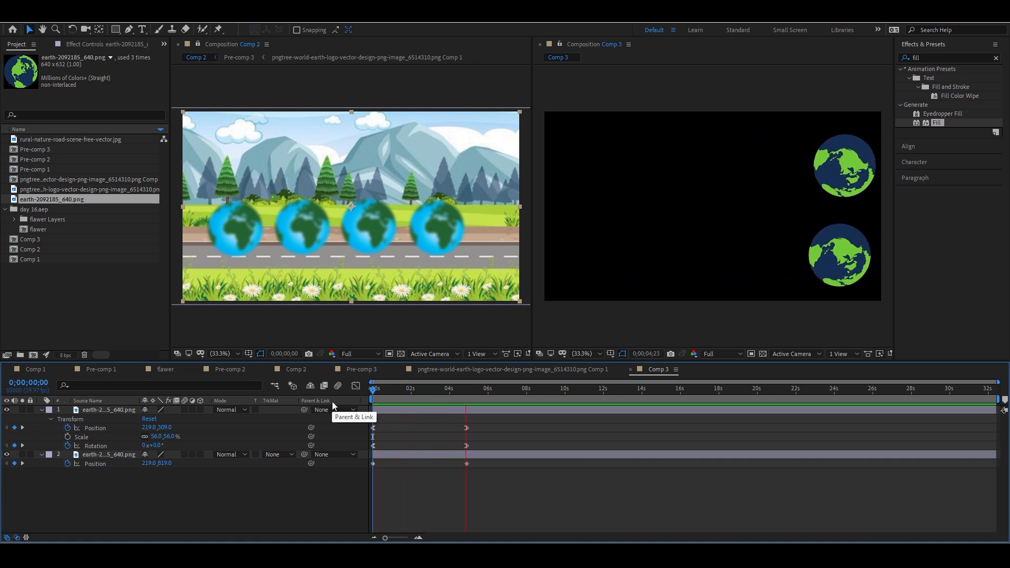
pyautogui.press('space')
# Step: Select the lower globe's position keyframes and view their speed graph, closing the graph again
pyautogui.moveTo(485, 460); pyautogui.dragTo(369, 488)
pyautogui.click(356, 387)
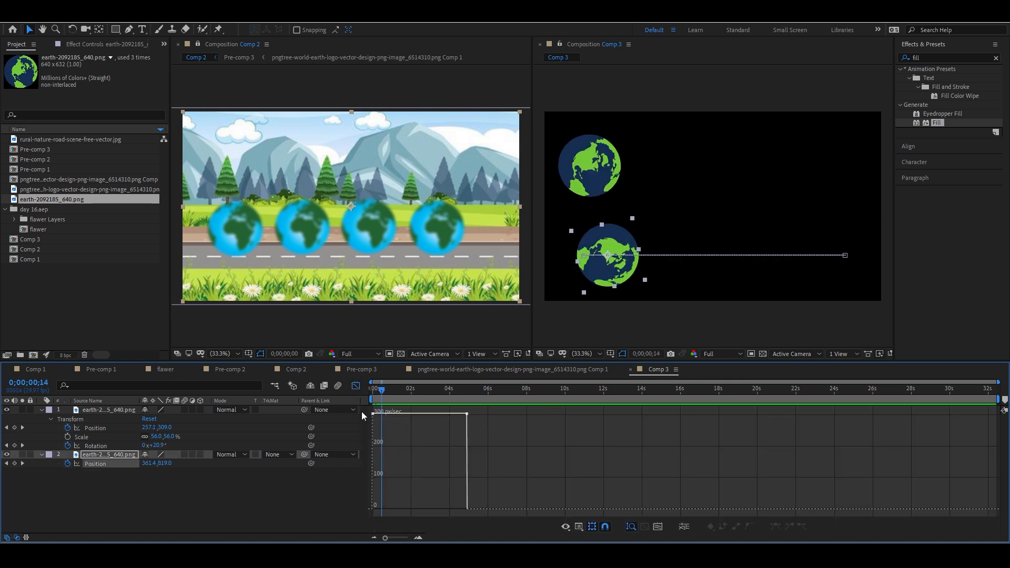
pyautogui.click(356, 386)
# Step: Show the speed graph of the upper globe's position keyframes, examine its start and end points, and preview from the first frame
pyautogui.moveTo(489, 423); pyautogui.dragTo(367, 427)
pyautogui.click(356, 386)
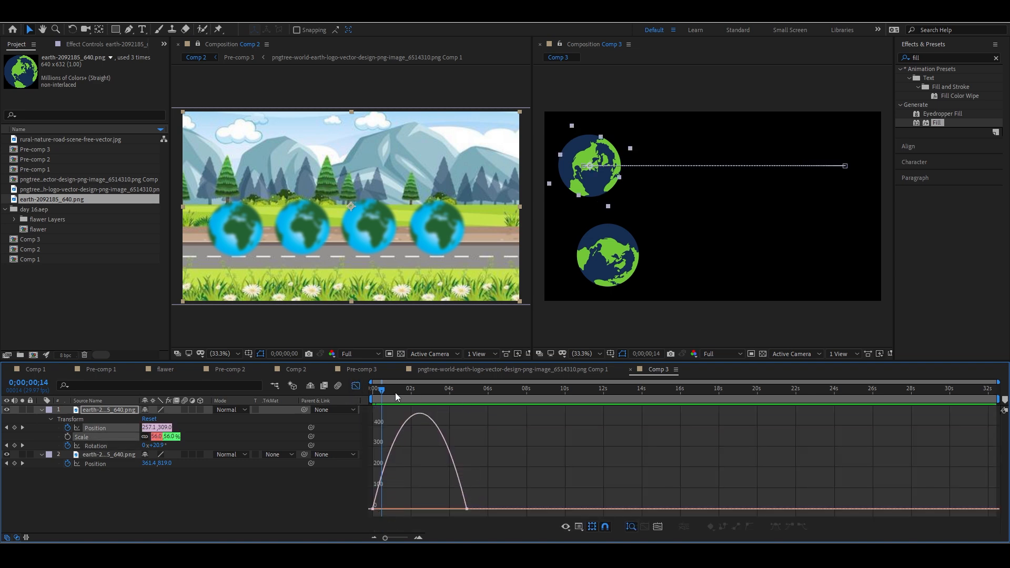
pyautogui.moveTo(396, 392); pyautogui.dragTo(365, 393)
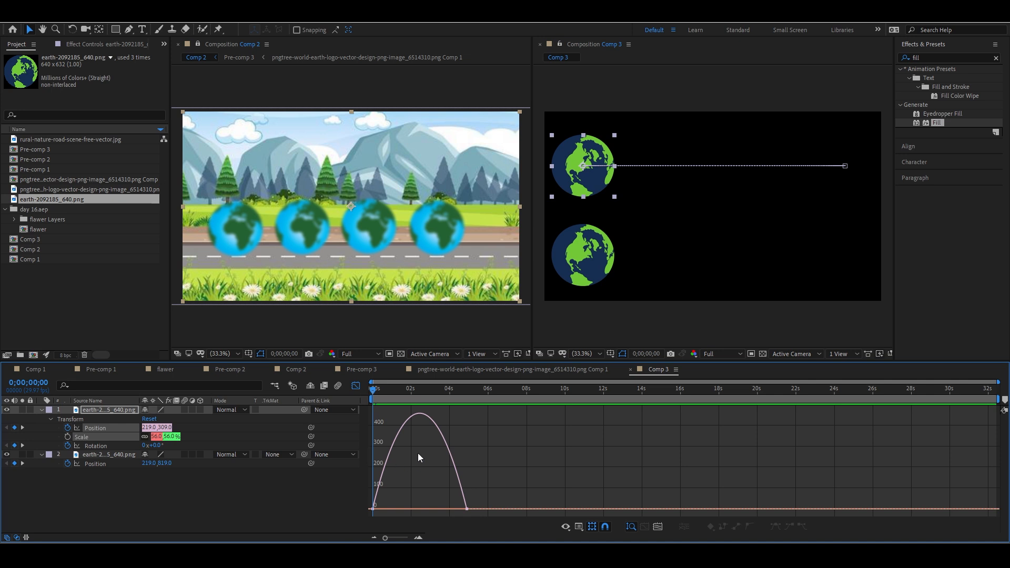
pyautogui.moveTo(372, 512)
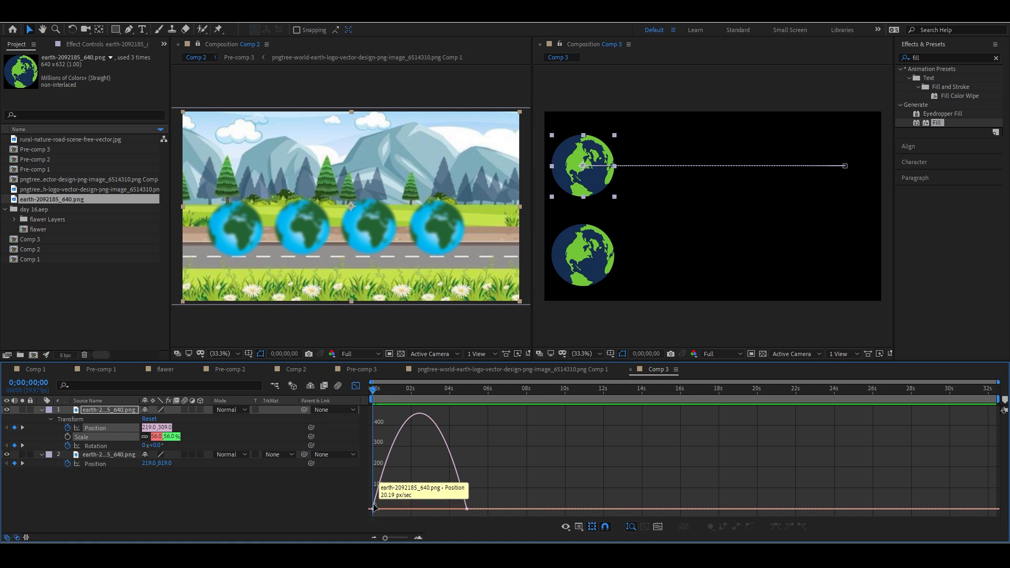
pyautogui.moveTo(431, 416)
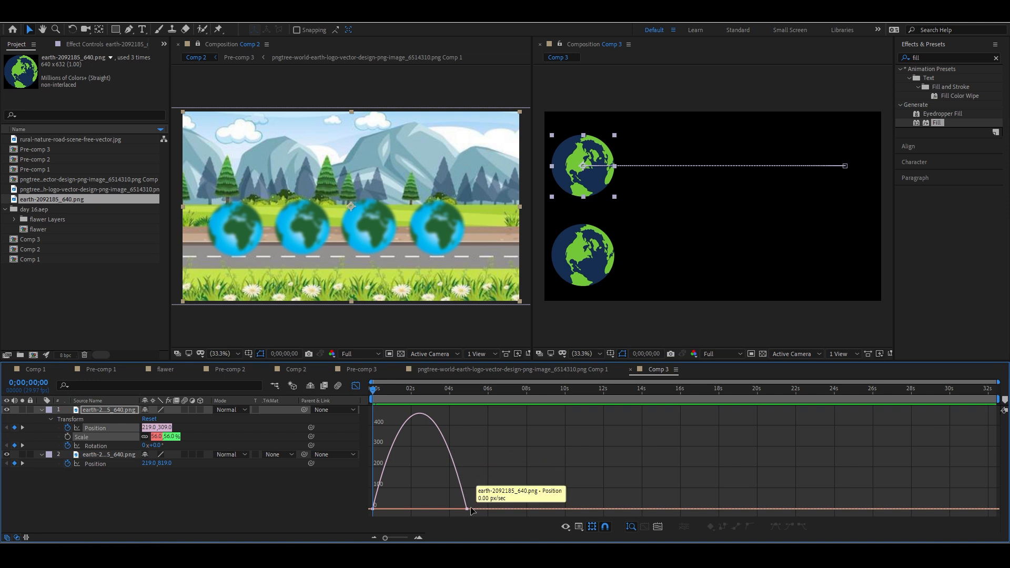
pyautogui.press('space')
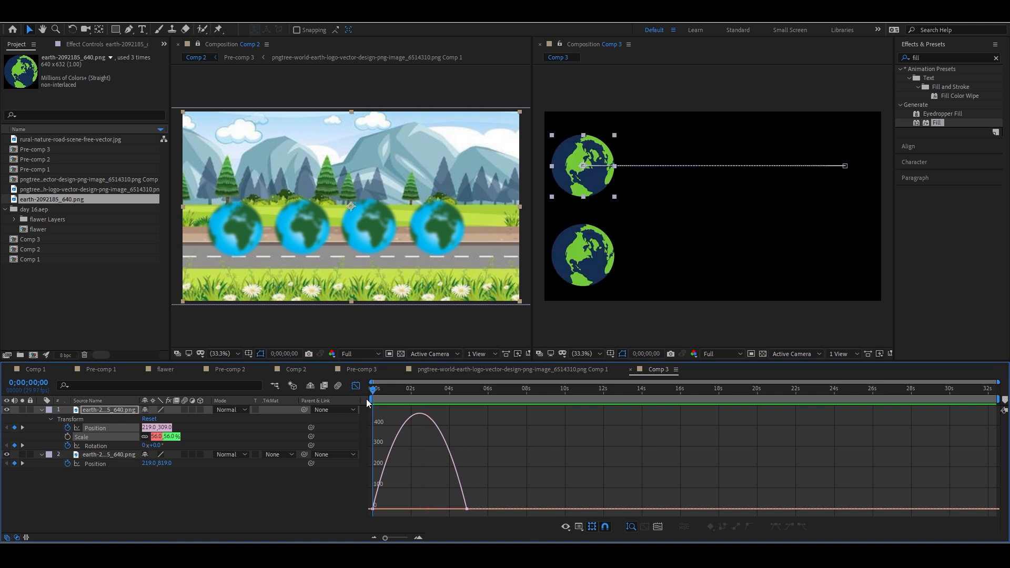
pyautogui.press('space')
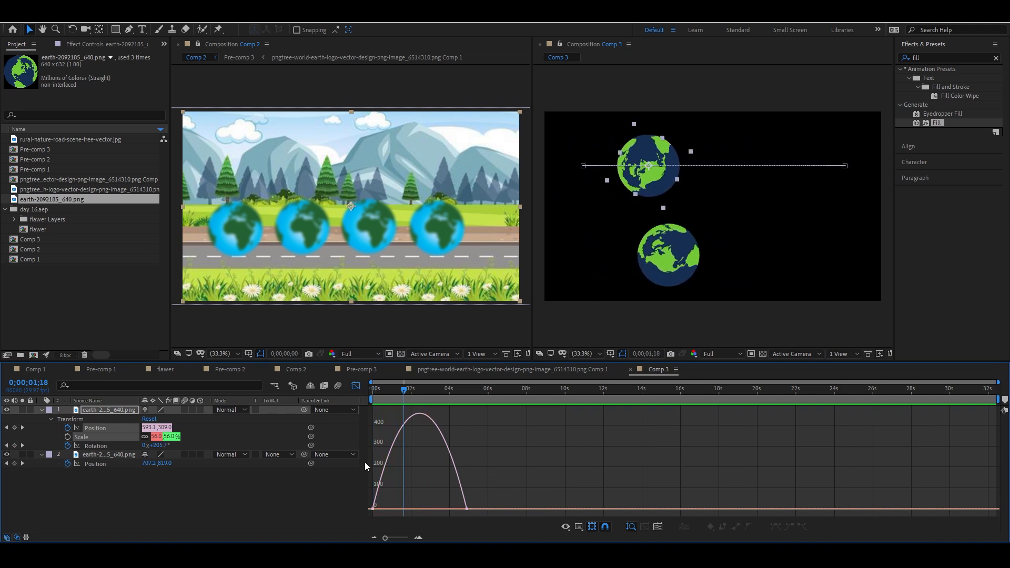
# Step: Extend the outgoing influence of the upper globe's first position keyframe to nearly 100% at zero speed, and preview the result
pyautogui.moveTo(368, 507); pyautogui.dragTo(422, 509)
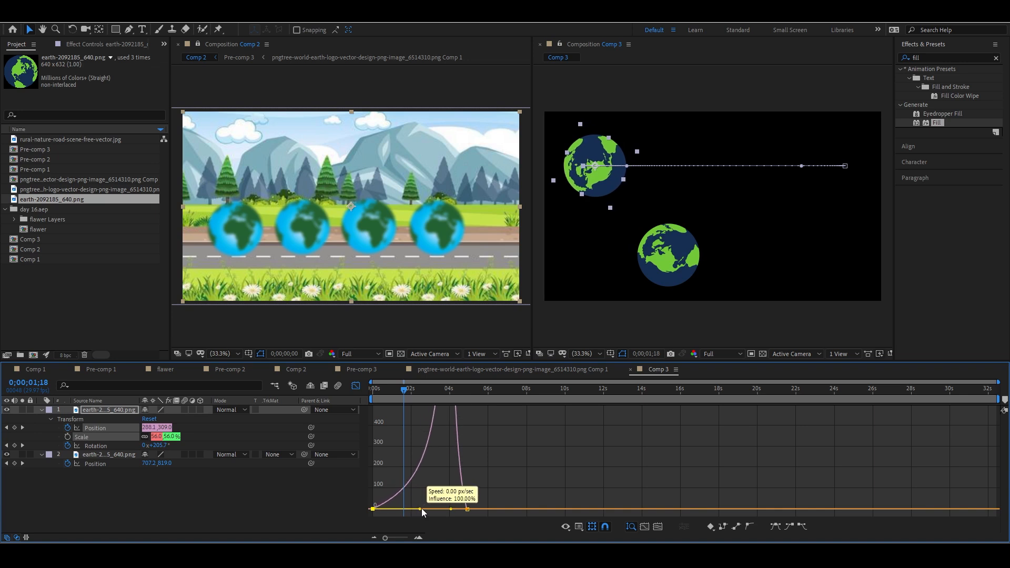
pyautogui.press('Home')
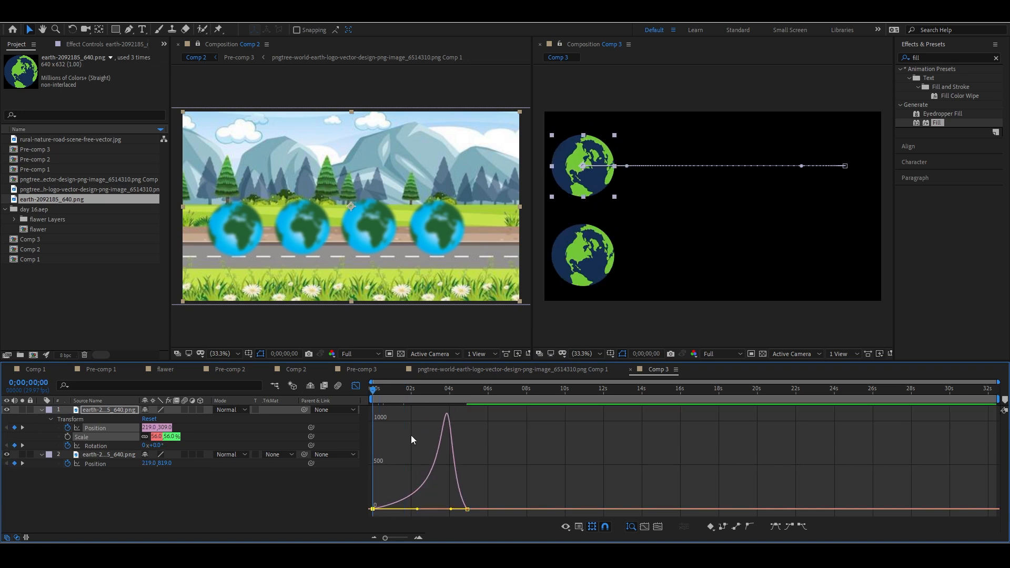
pyautogui.click(372, 509)
pyautogui.press('space')
pyautogui.press('space')
# Step: Remove the rotation from both globes, show only their position properties, and reopen the upper globe's position speed graph
pyautogui.click(356, 386)
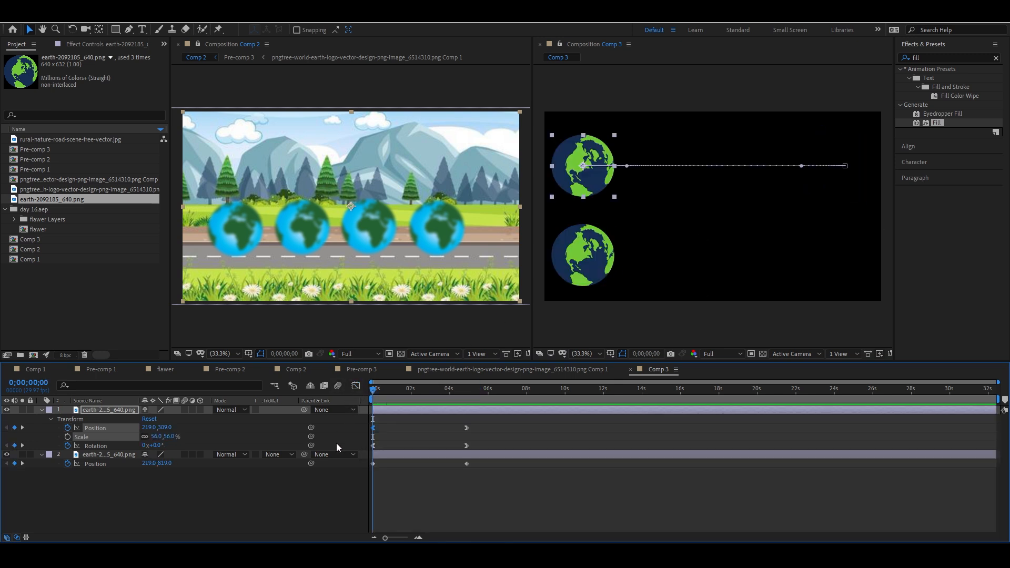
pyautogui.click(300, 504)
pyautogui.press('p')
pyautogui.click(355, 386)
# Step: Preview both globes against the upper globe's speed curve, checking the frame at 0;00;03;01 and replaying from the start
pyautogui.press('space')
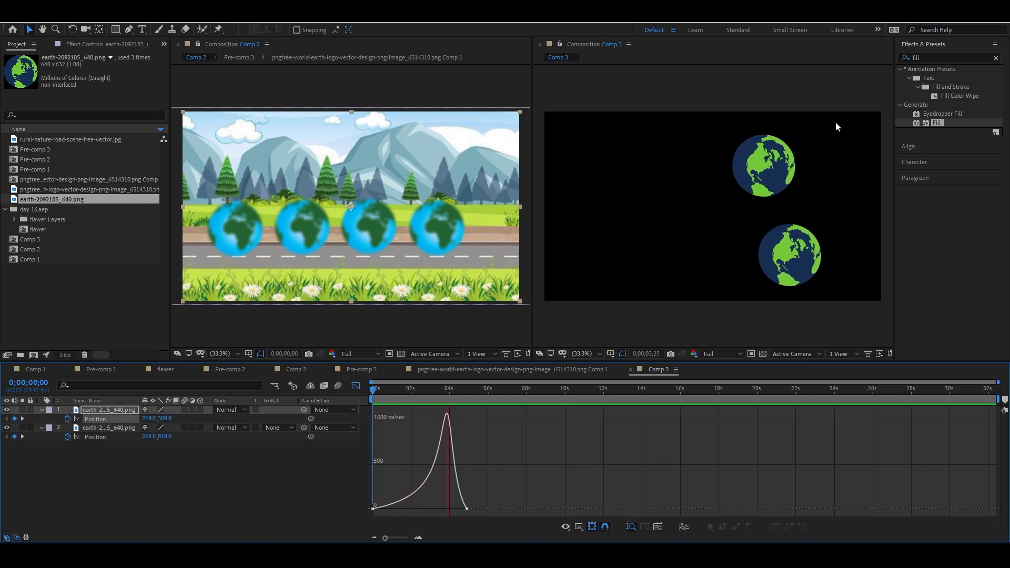
pyautogui.click(430, 392)
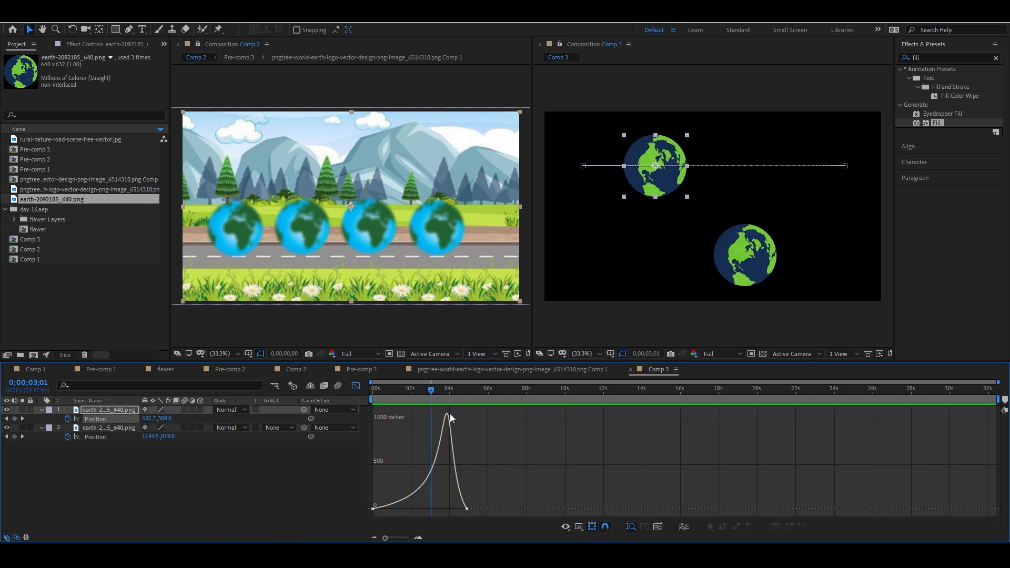
pyautogui.press('Home')
pyautogui.press('space')
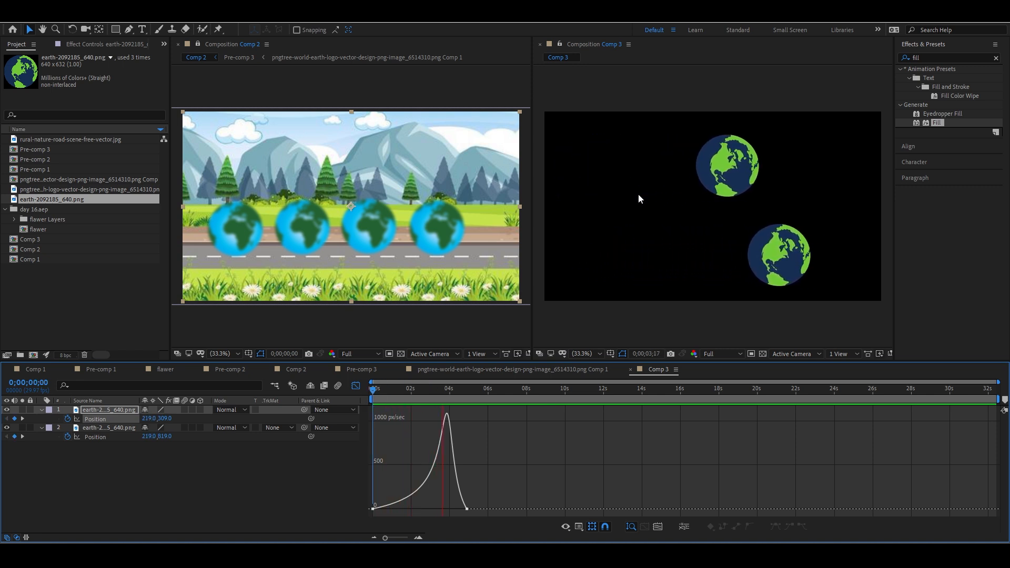
pyautogui.press('space')
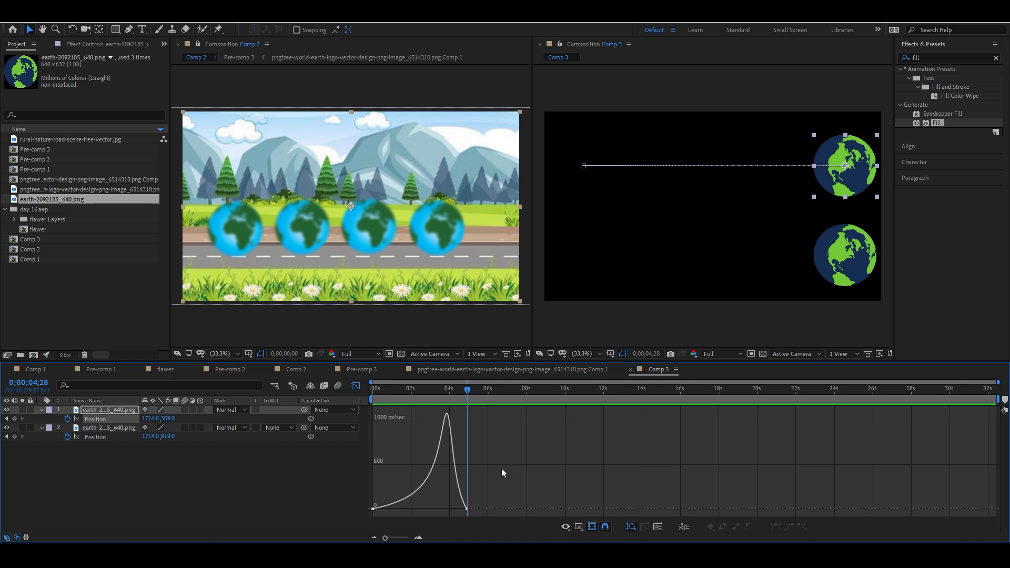
# Step: Lengthen the incoming influence of the upper globe's last position keyframe for a speed peak of about 2500 px/sec, and preview
pyautogui.click(467, 509)
pyautogui.moveTo(448, 509); pyautogui.dragTo(429, 509)
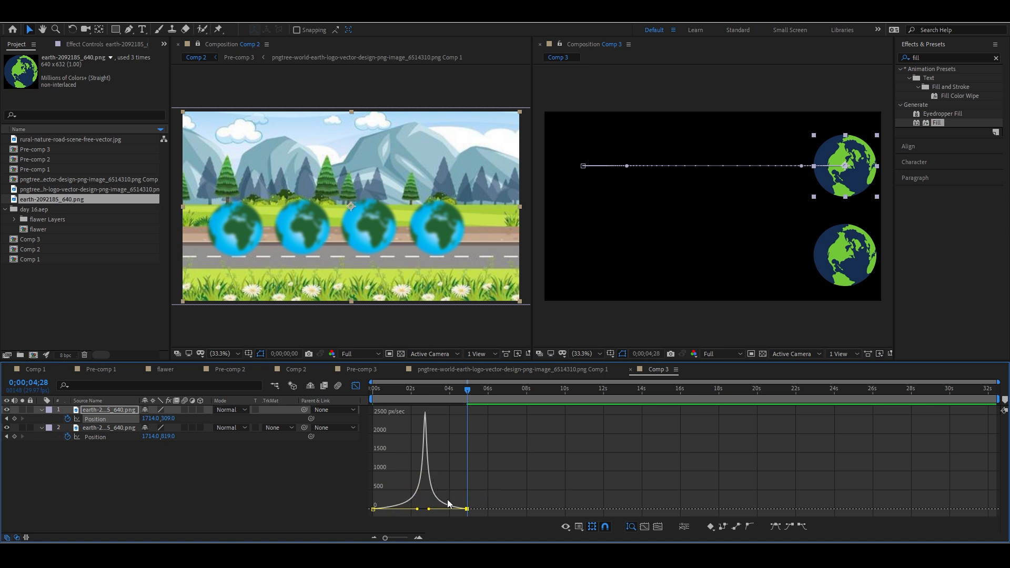
pyautogui.press('space')
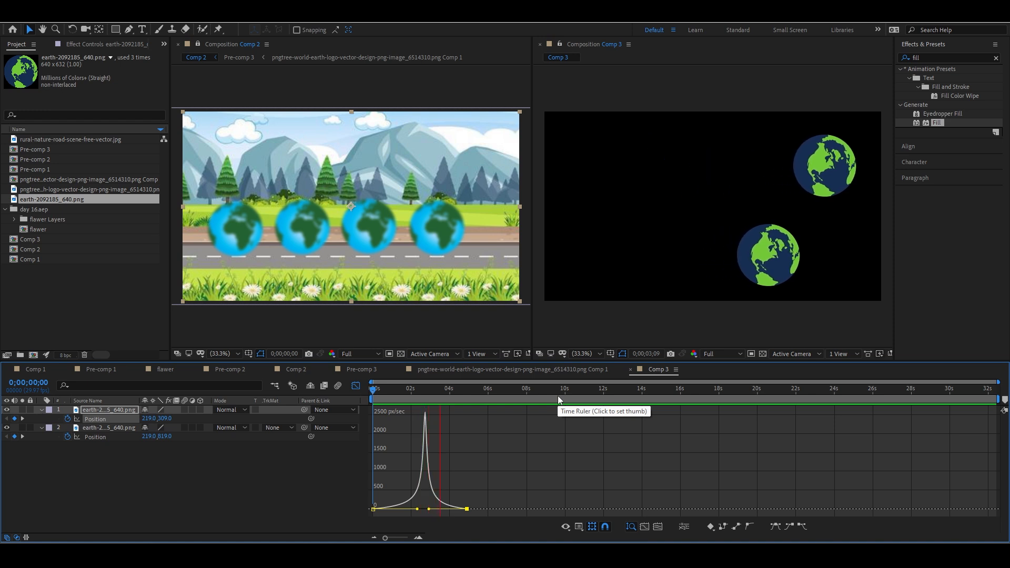
pyautogui.press('space')
pyautogui.press('space')
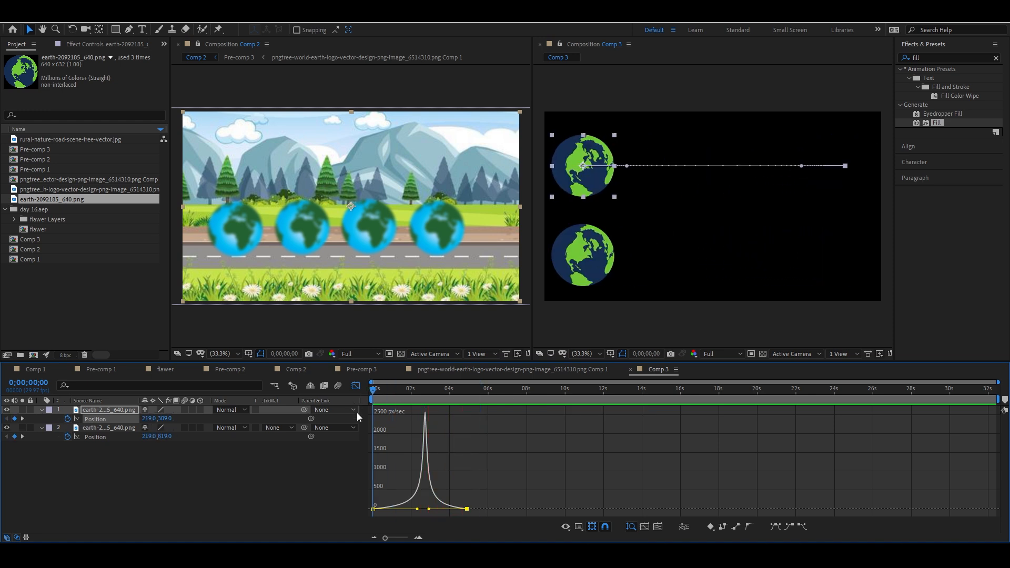
# Step: Raise the outgoing speed of the upper globe's first position keyframe to about 2000 px/sec with a shorter influence, and preview
pyautogui.moveTo(417, 509); pyautogui.dragTo(395, 422)
pyautogui.press('space')
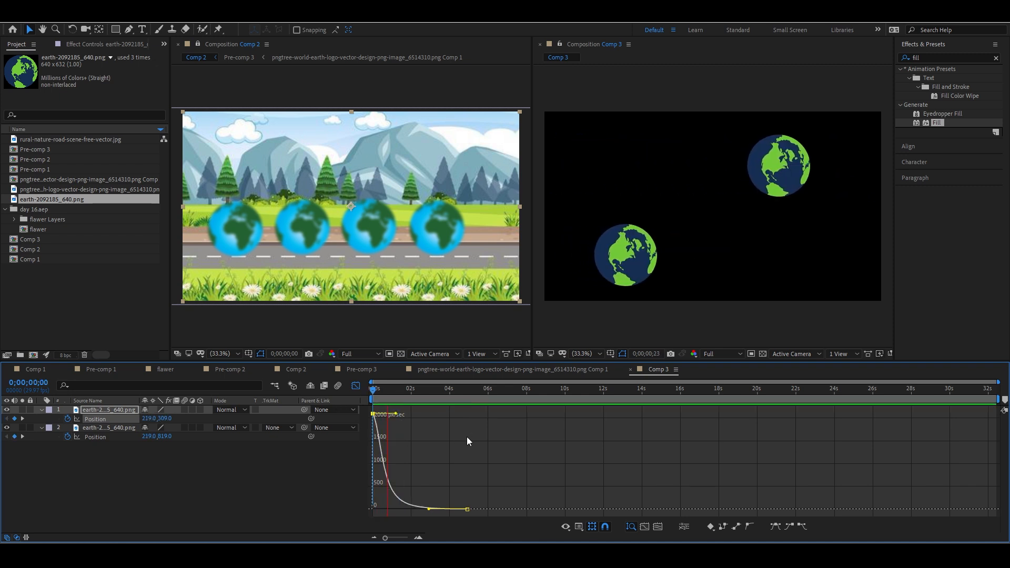
pyautogui.press('space')
# Step: Raise the speed of the upper globe's last position keyframe to about 2000 px/sec, shift it slightly later, and preview
pyautogui.moveTo(467, 510); pyautogui.dragTo(473, 419)
pyautogui.press('space')
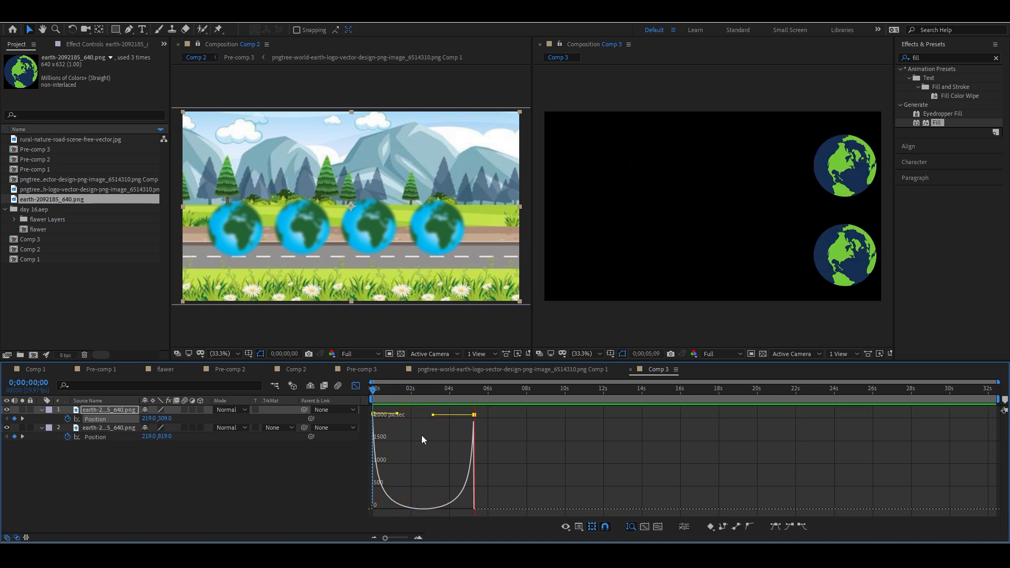
pyautogui.press('space')
# Step: Lower the upper globe's first position keyframe speed to about 750 px/sec and stretch the keyframe span to end near 10 seconds
pyautogui.click(422, 391)
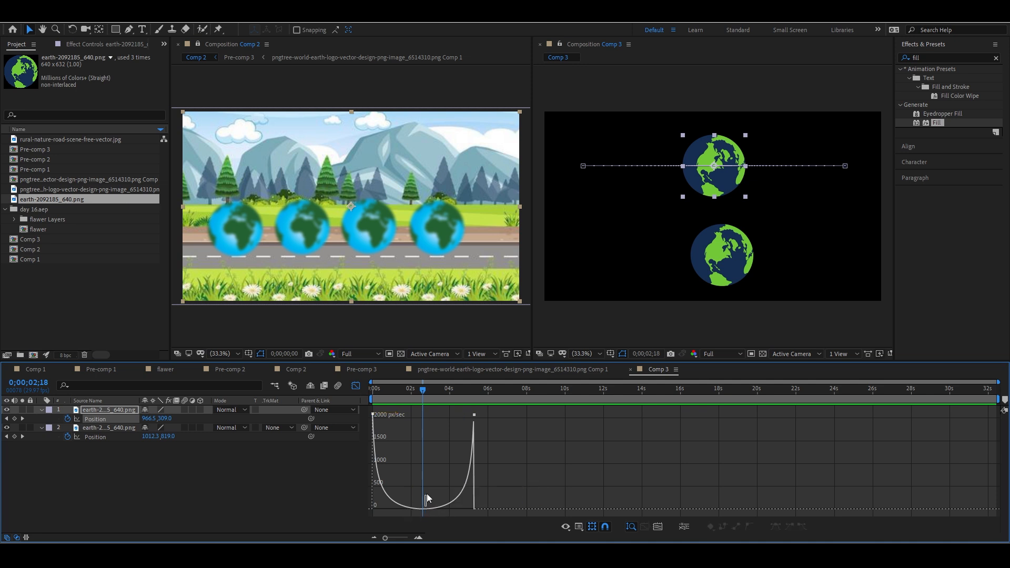
pyautogui.click(427, 498)
pyautogui.moveTo(379, 415); pyautogui.dragTo(380, 476)
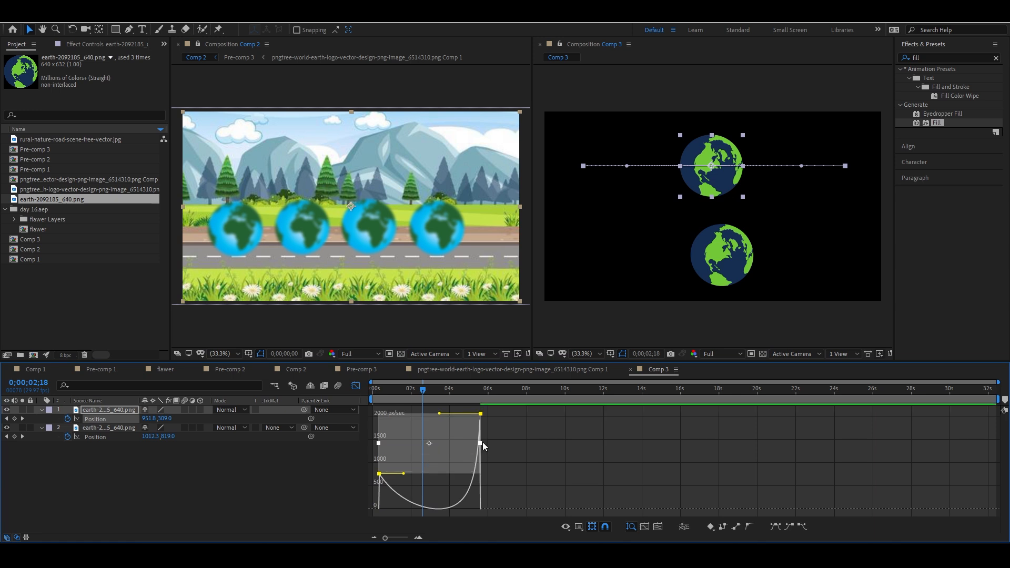
pyautogui.moveTo(481, 443); pyautogui.dragTo(569, 449)
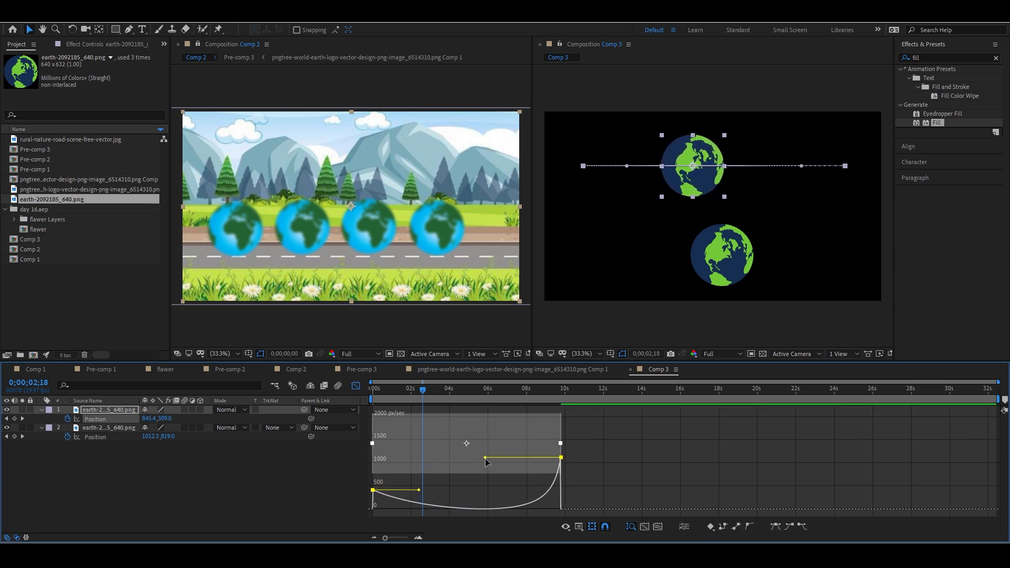
# Step: Bring the speeds of the upper globe's last and first position keyframes down to zero, previewing the motion after each change
pyautogui.moveTo(491, 457); pyautogui.dragTo(525, 466)
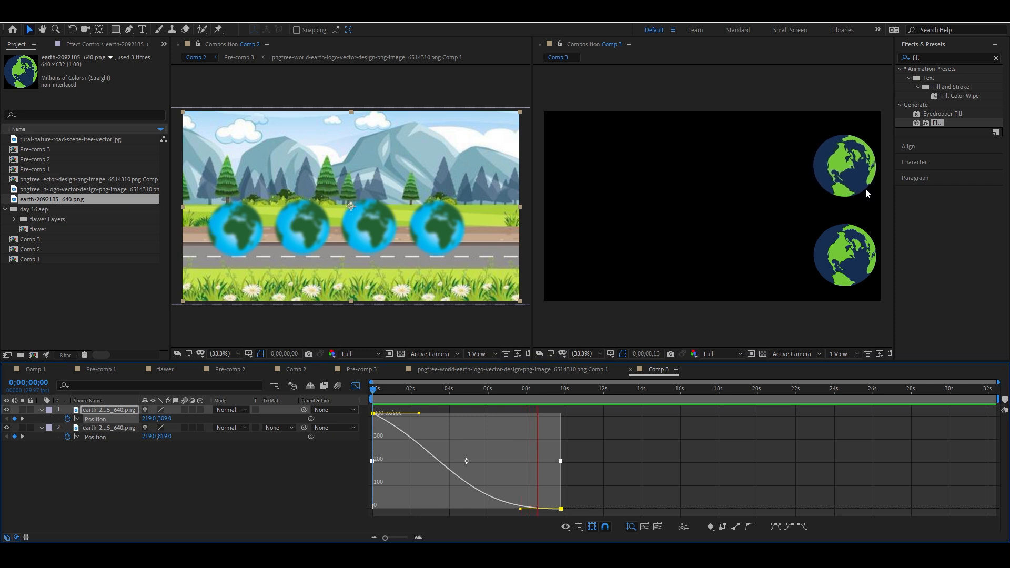
pyautogui.press('space')
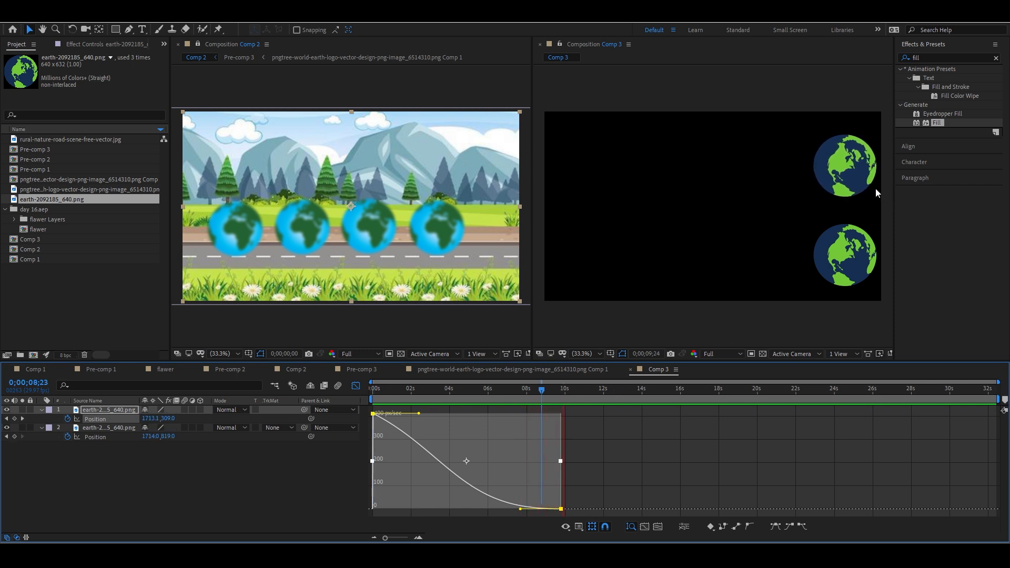
pyautogui.press('space')
pyautogui.moveTo(420, 413); pyautogui.dragTo(379, 517)
pyautogui.press('space')
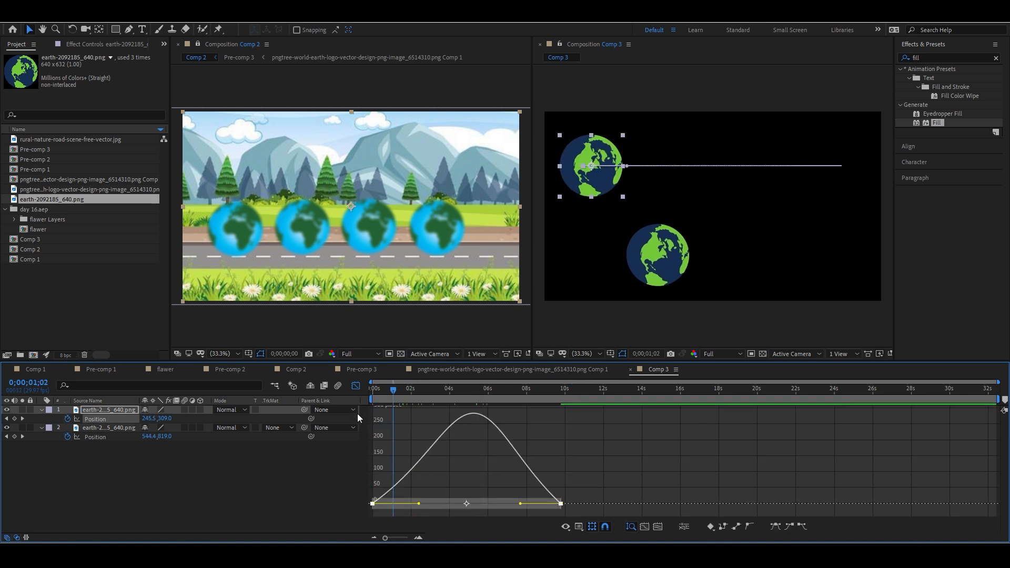